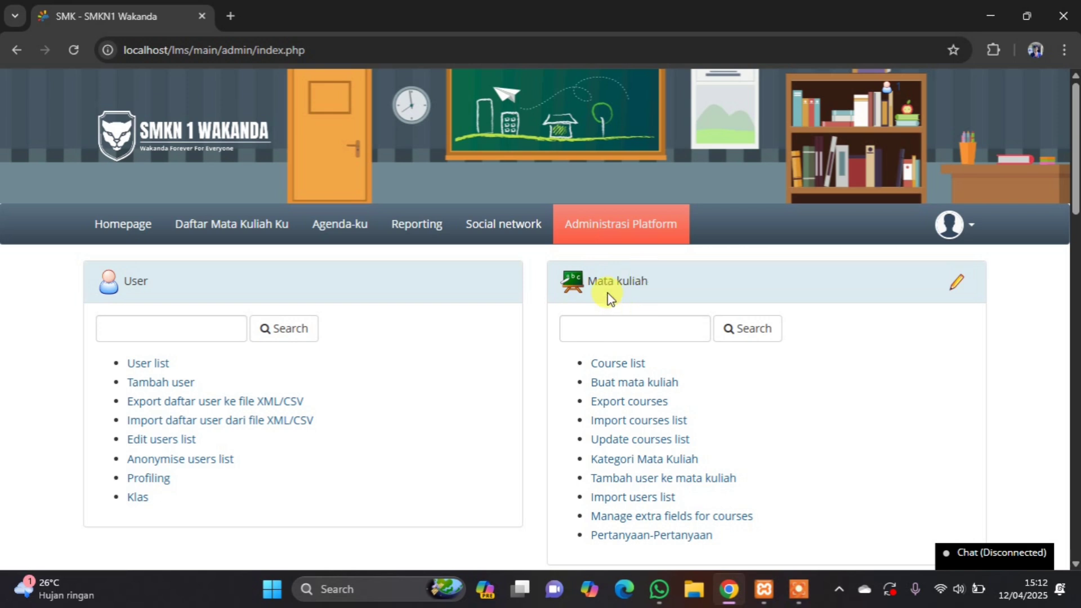
Examine the user, course, platform and course session management options on the administration page.
scroll(549, 319, down, 1)
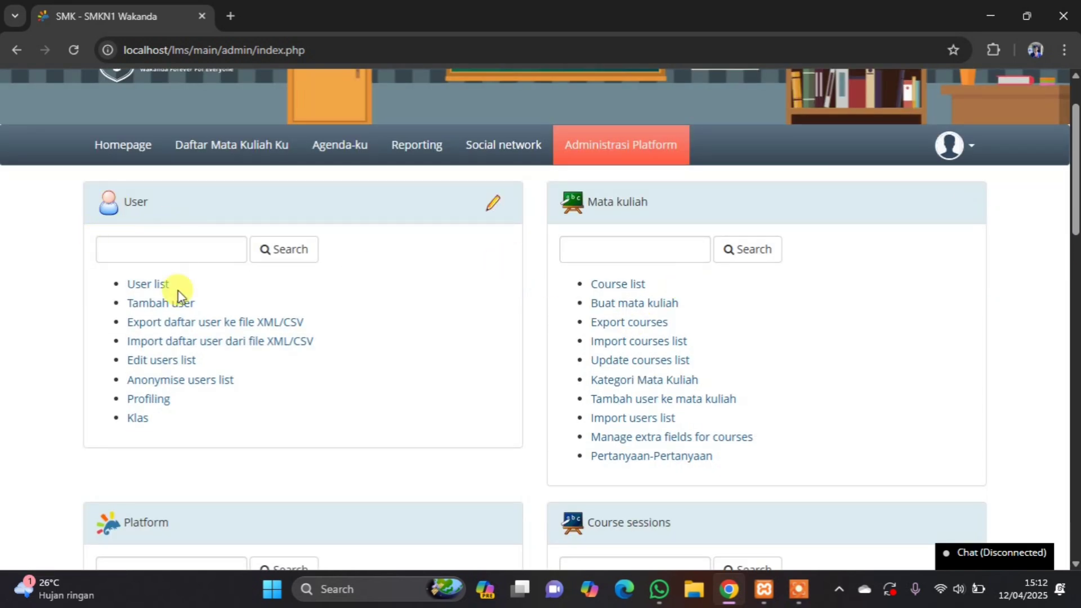
scroll(193, 231, down, 5)
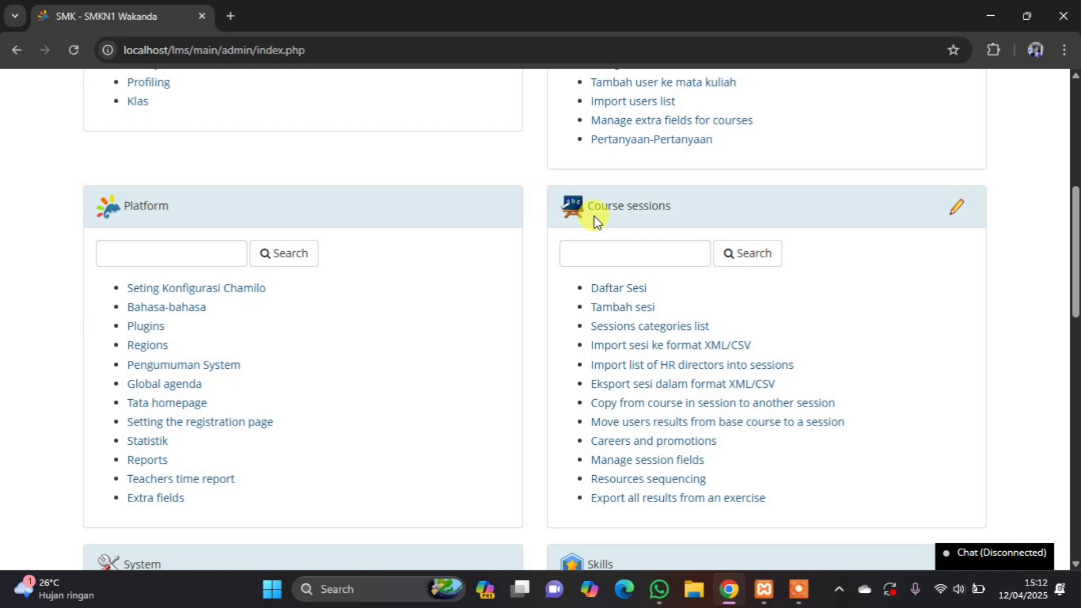
scroll(596, 220, down, 1)
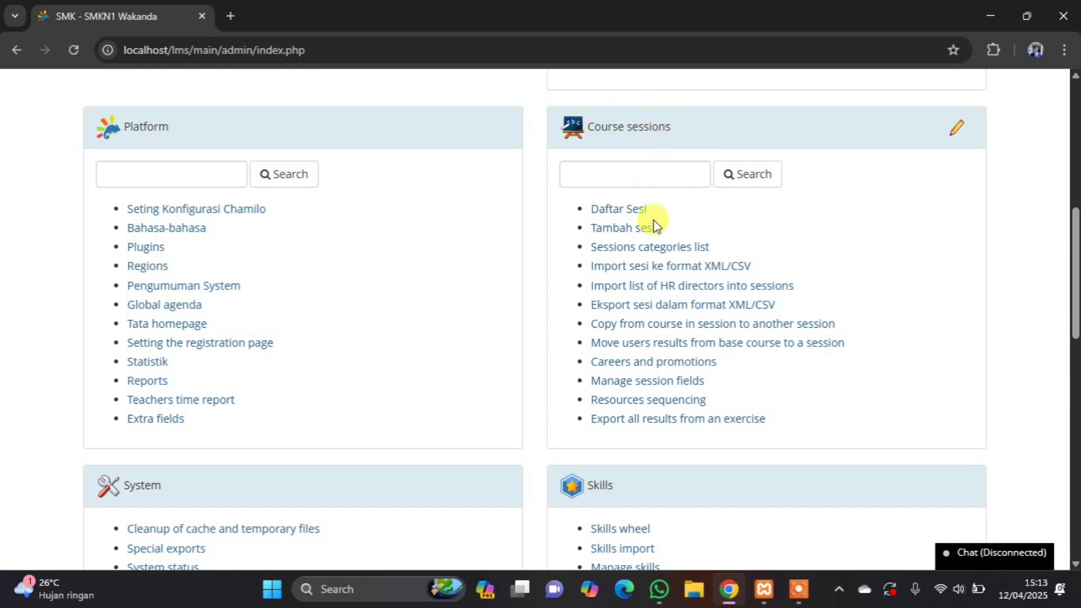
scroll(651, 229, down, 2)
scroll(651, 221, up, 2)
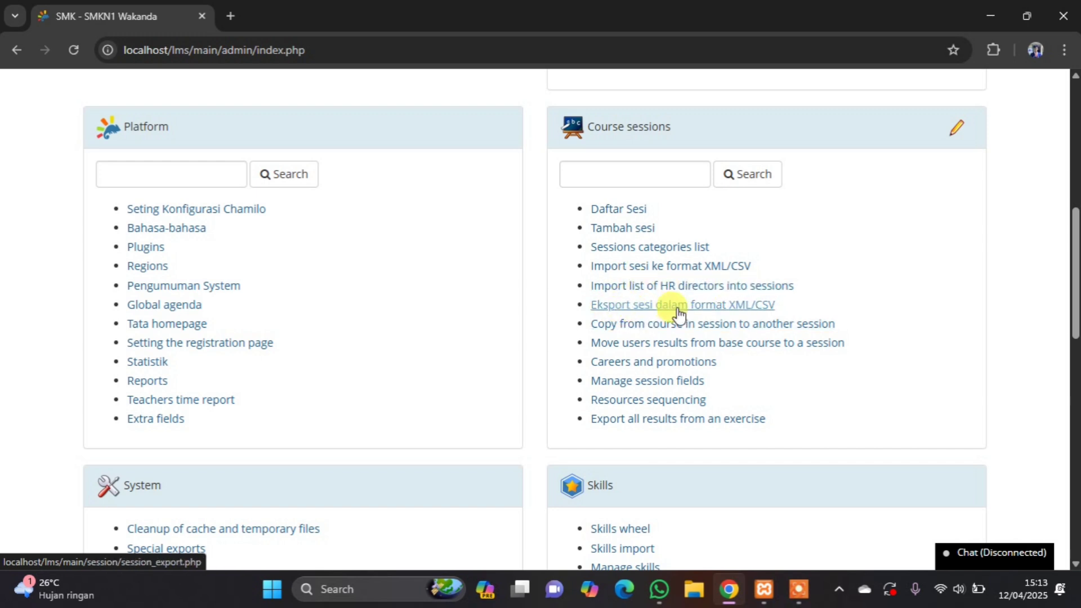
scroll(647, 317, down, 1)
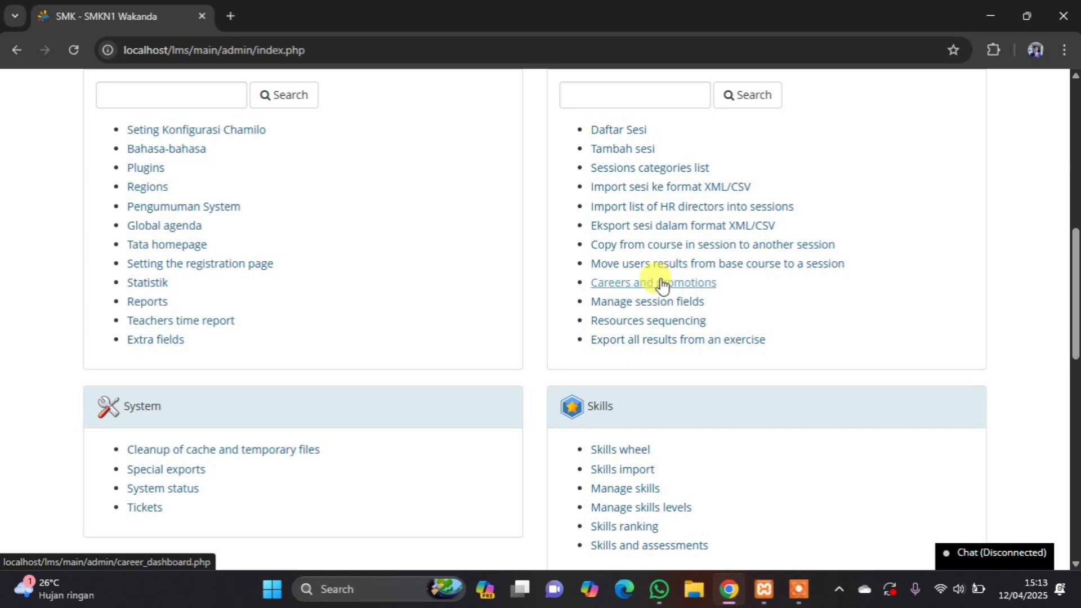
scroll(612, 246, down, 2)
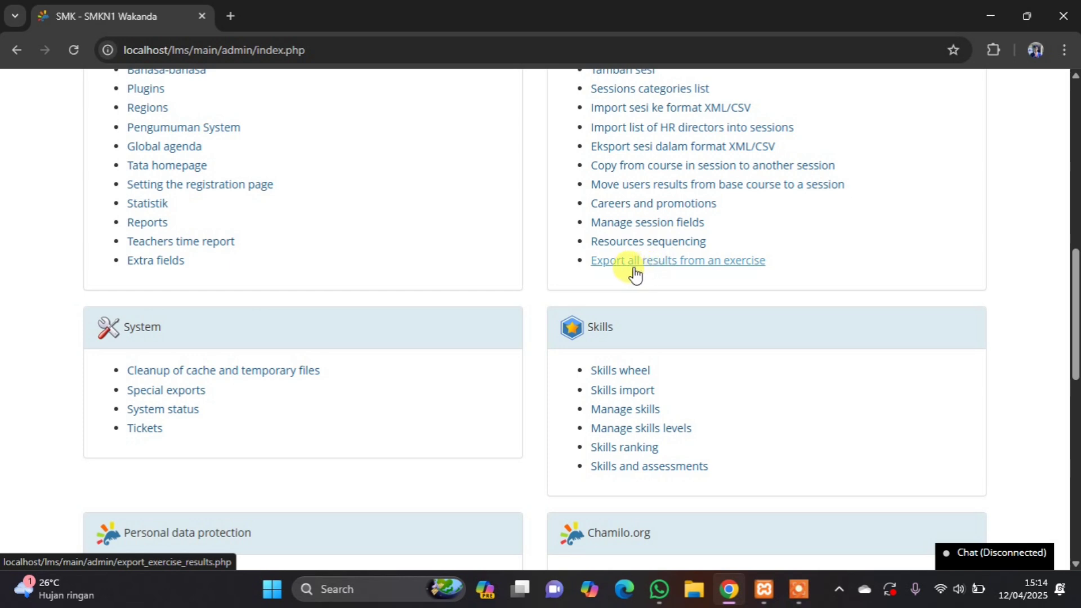
scroll(701, 277, up, 3)
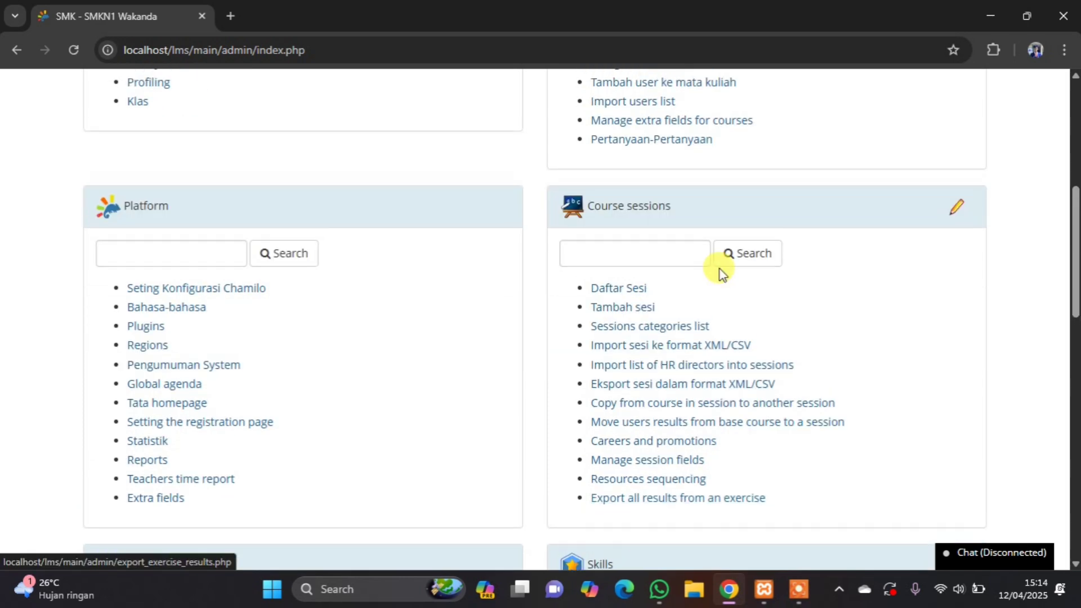
scroll(701, 279, up, 7)
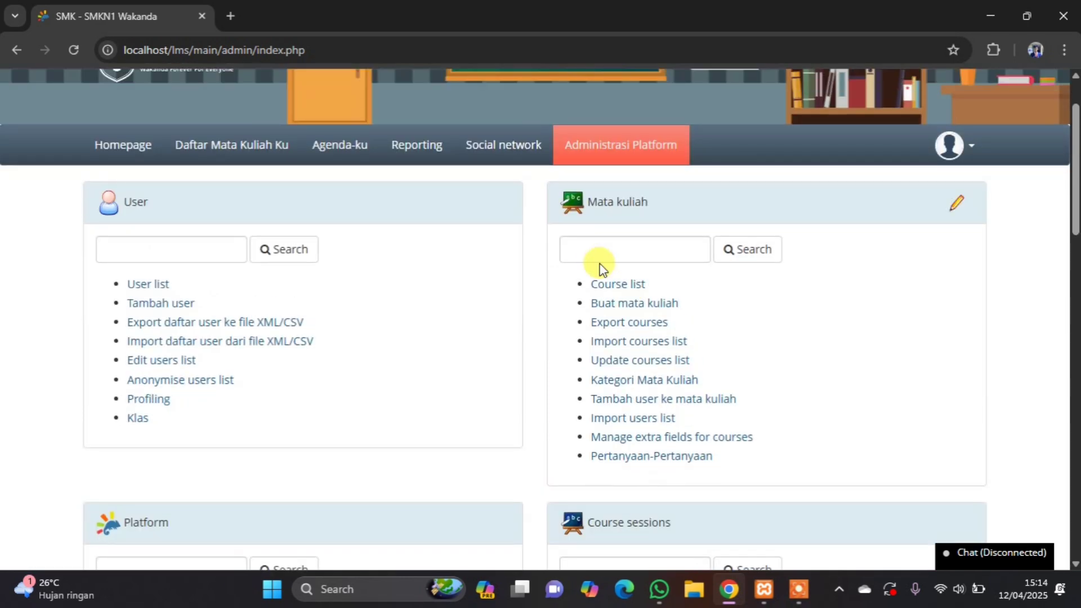
Open the form for adding a new course session from the Course sessions block.
scroll(601, 265, down, 4)
scroll(600, 318, down, 3)
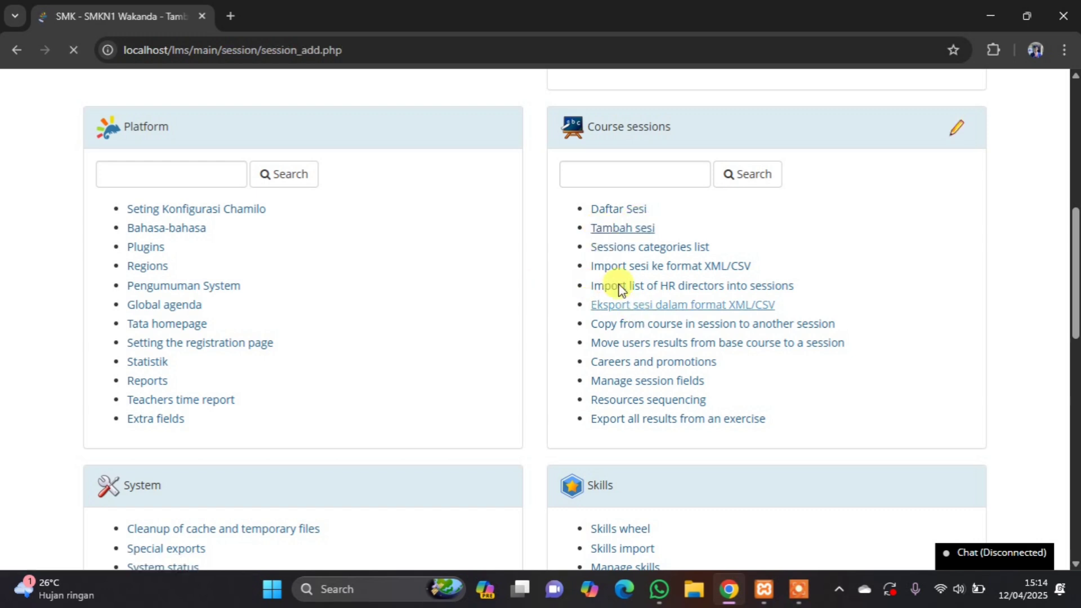
scroll(369, 331, down, 1)
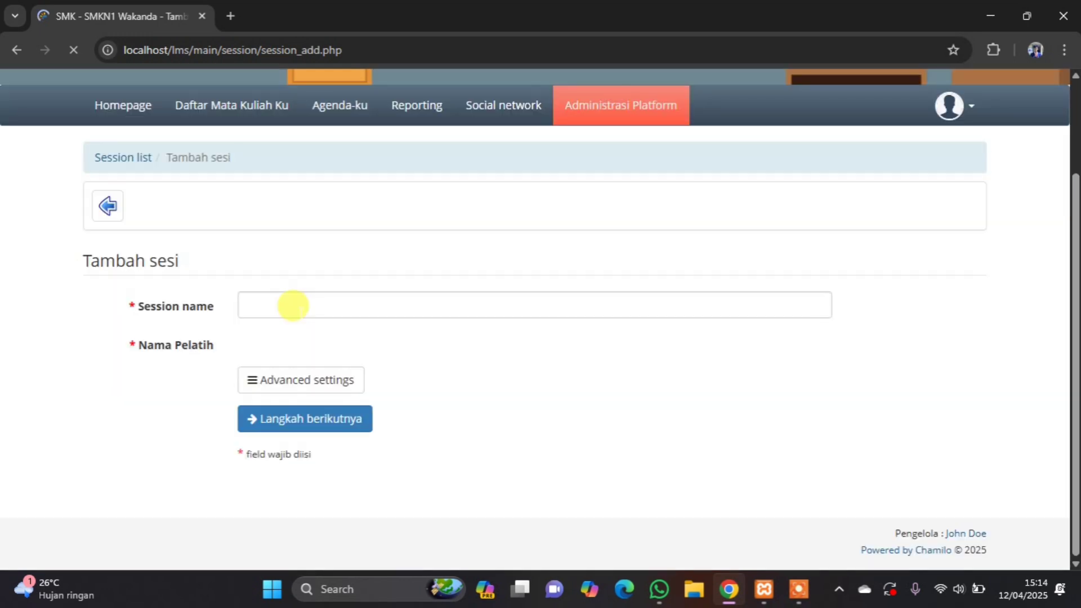
Name the new session "Semester 1 - 2025/2026".
click(289, 304)
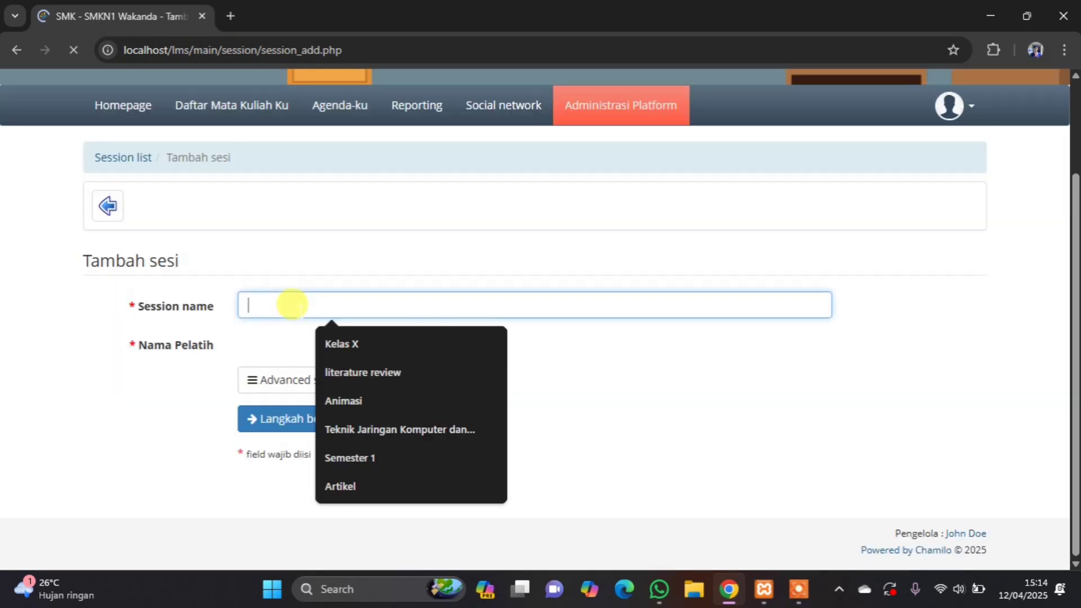
click(277, 338)
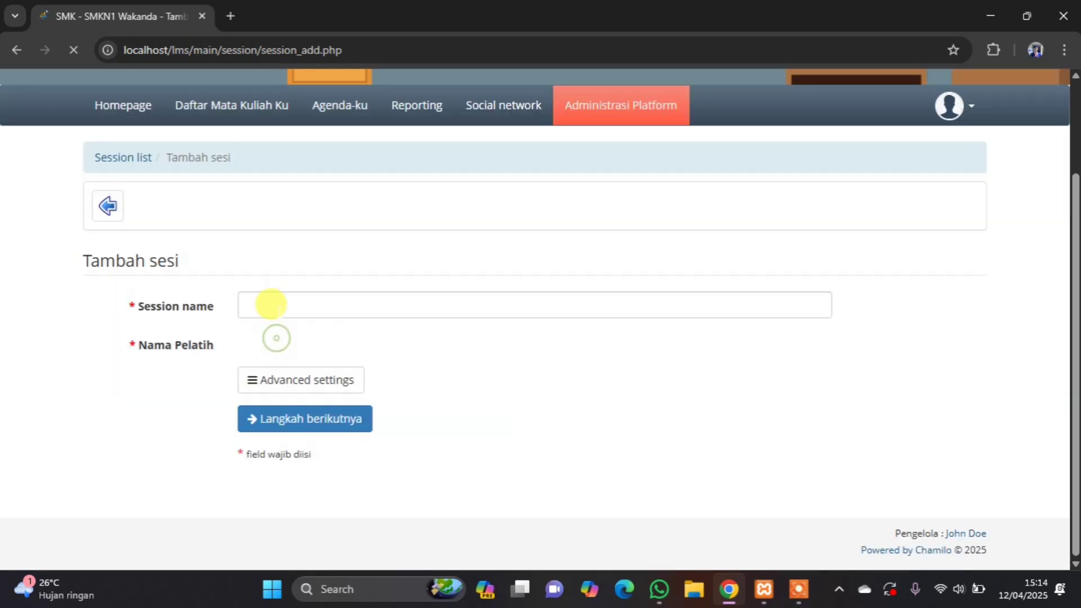
click(270, 304)
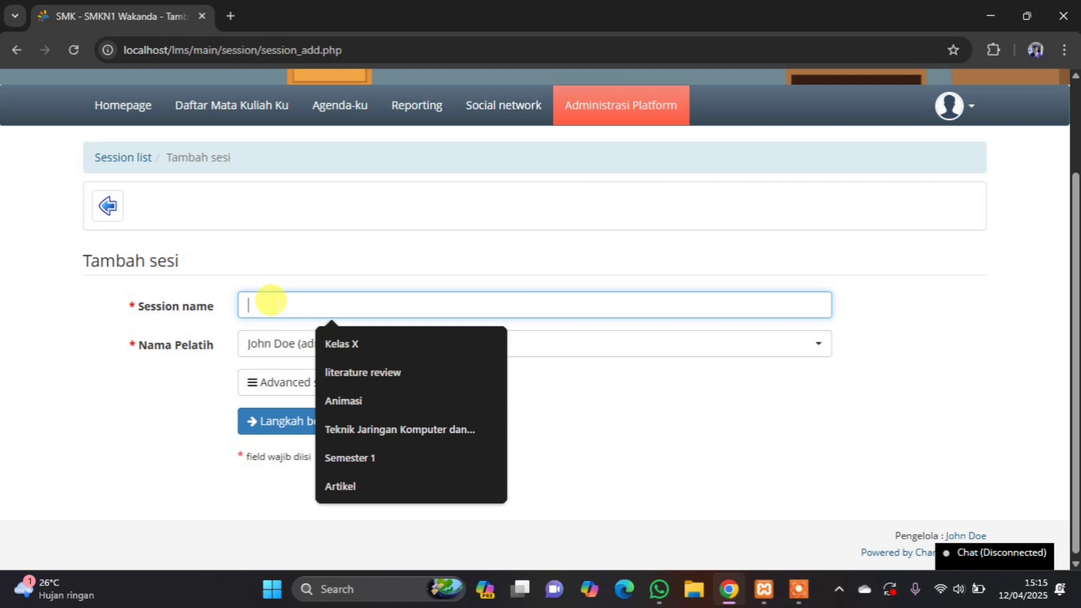
text(Semester)
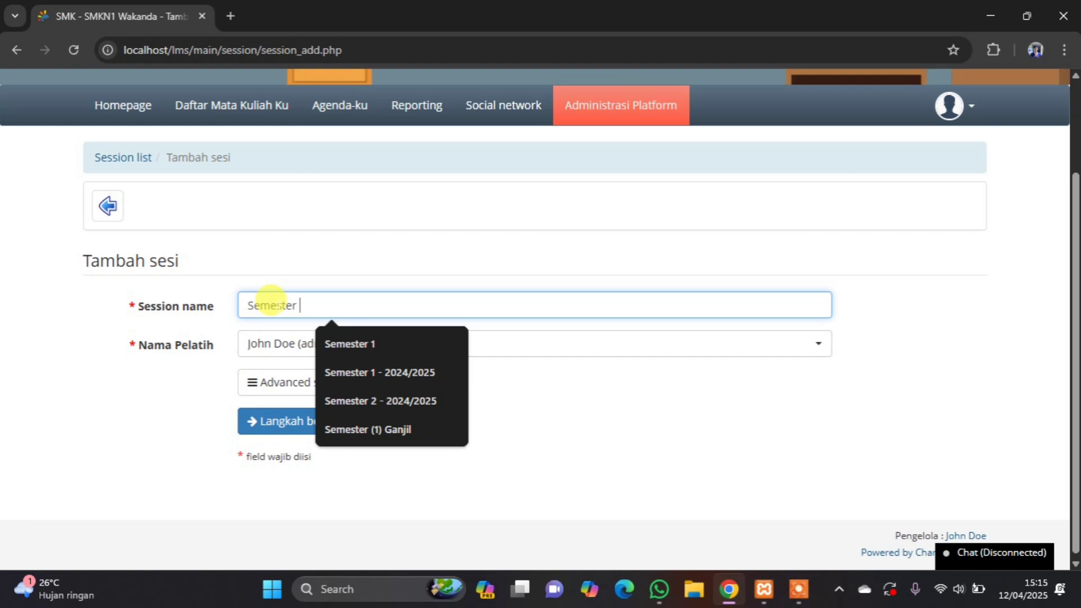
text( Ga)
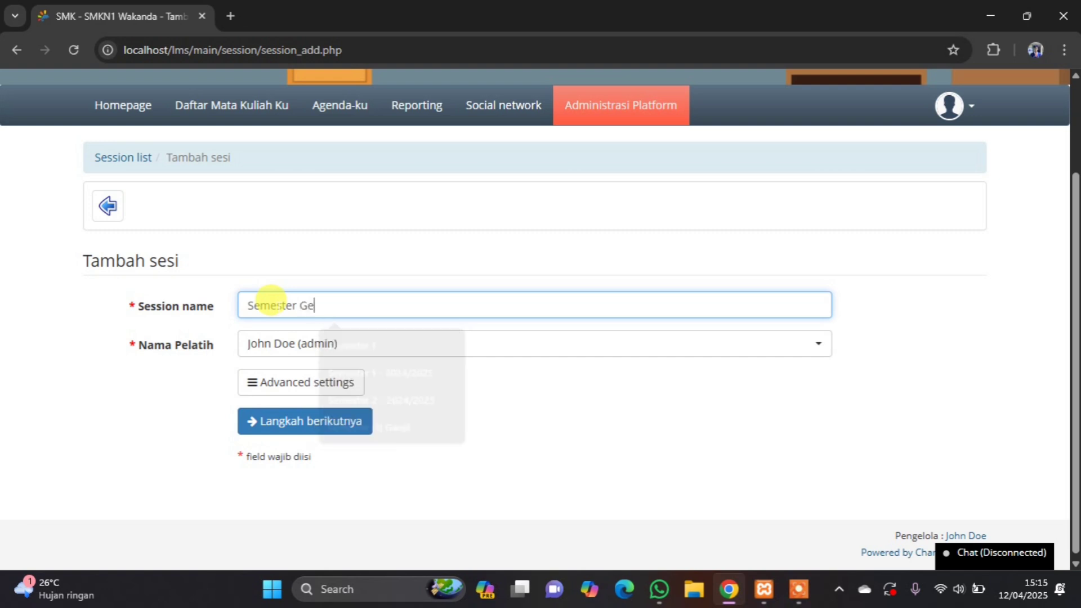
key(BackSpace)
key(BackSpace)
key(BackSpace)
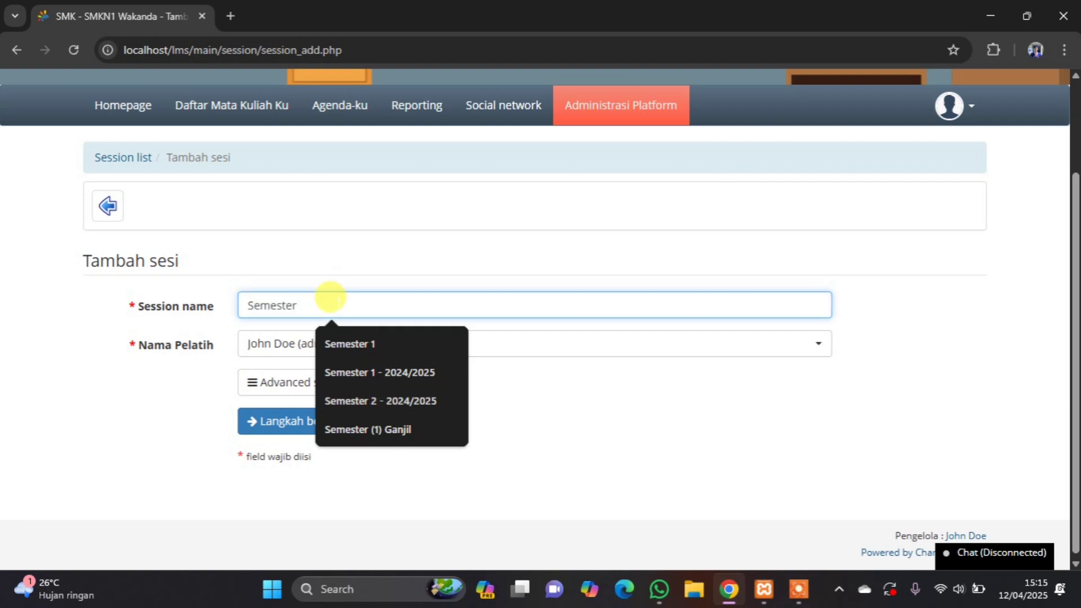
text(1)
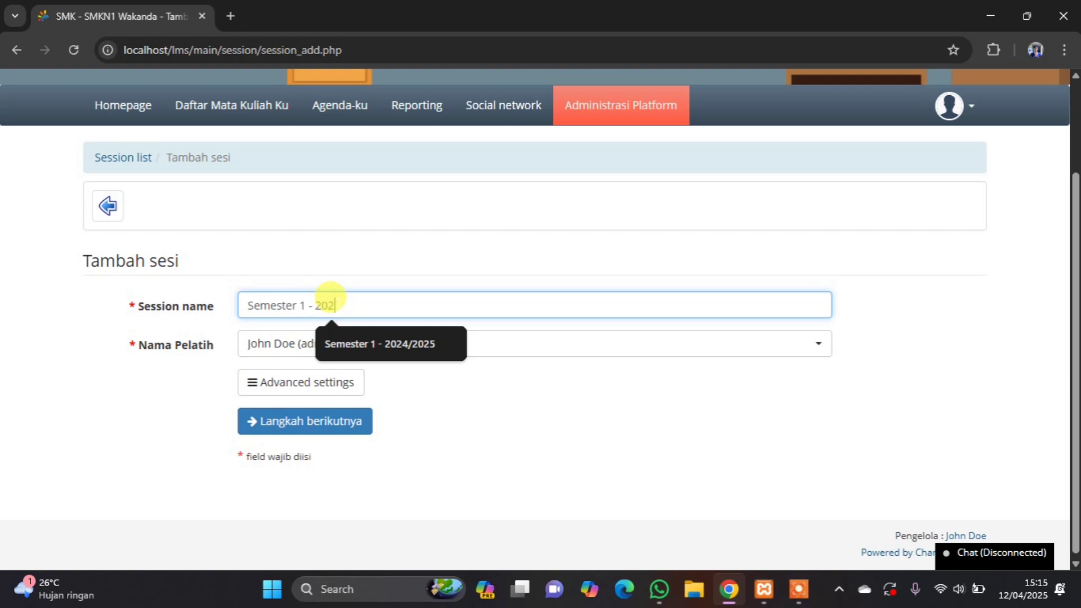
text( - 2025/)
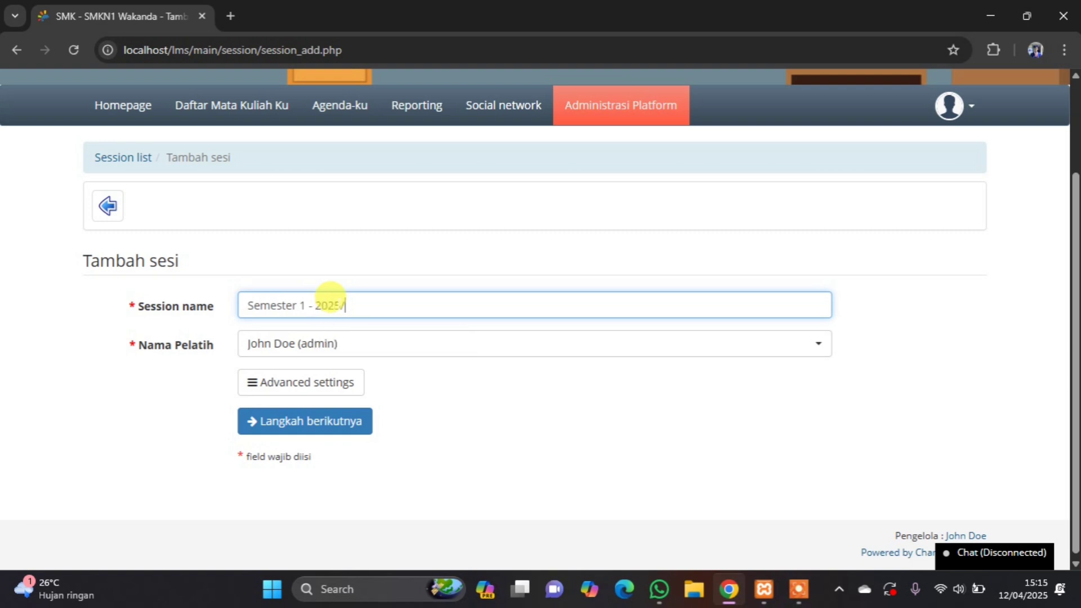
text(2026)
Check the coaches available for the session, keep the preselected one, and reveal the advanced settings.
click(350, 353)
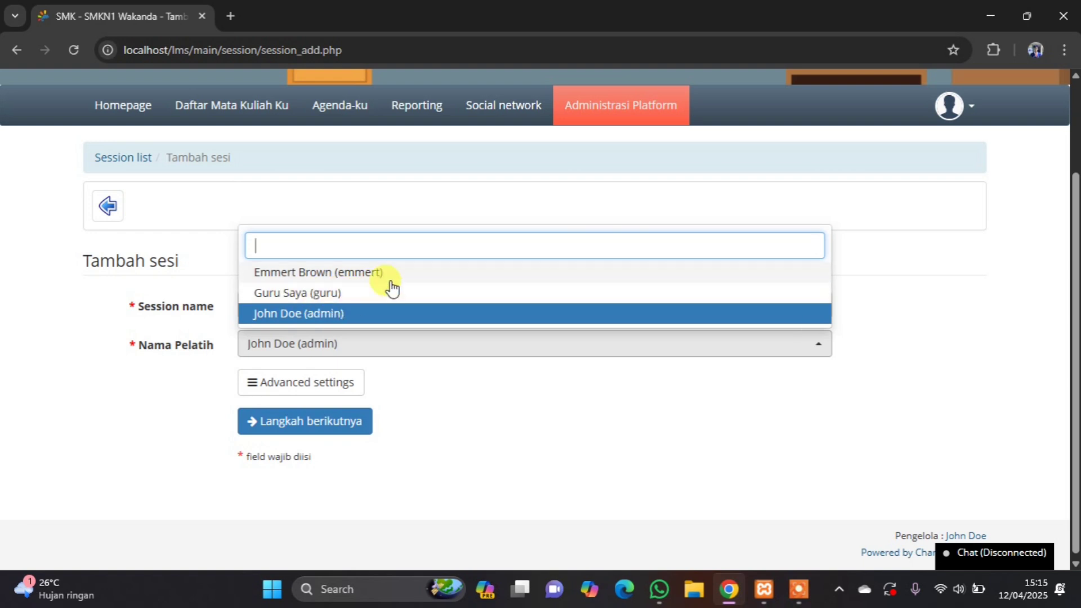
click(319, 350)
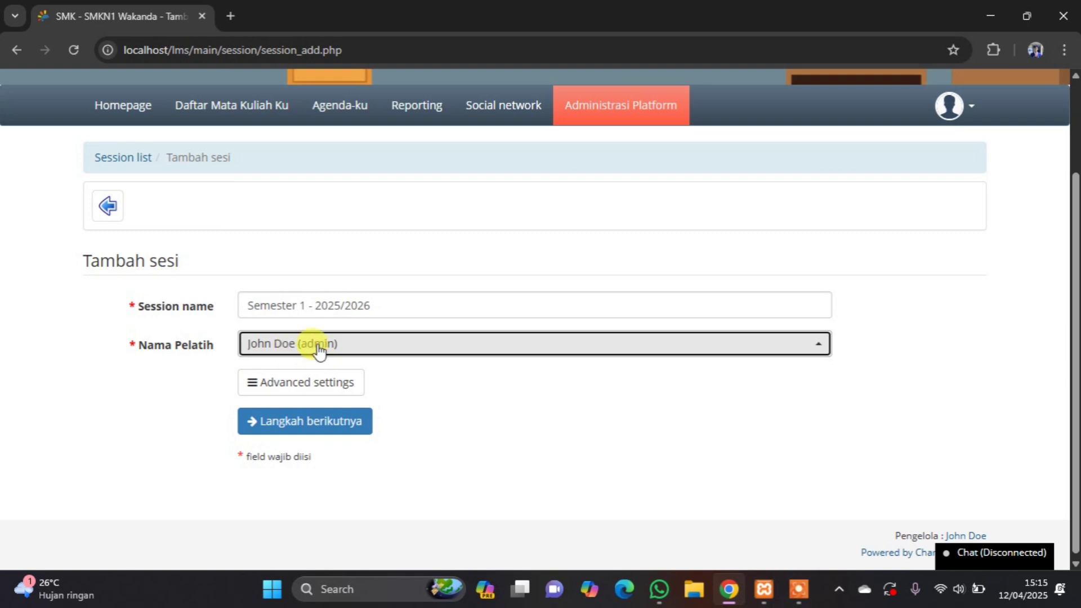
click(253, 388)
scroll(276, 405, down, 3)
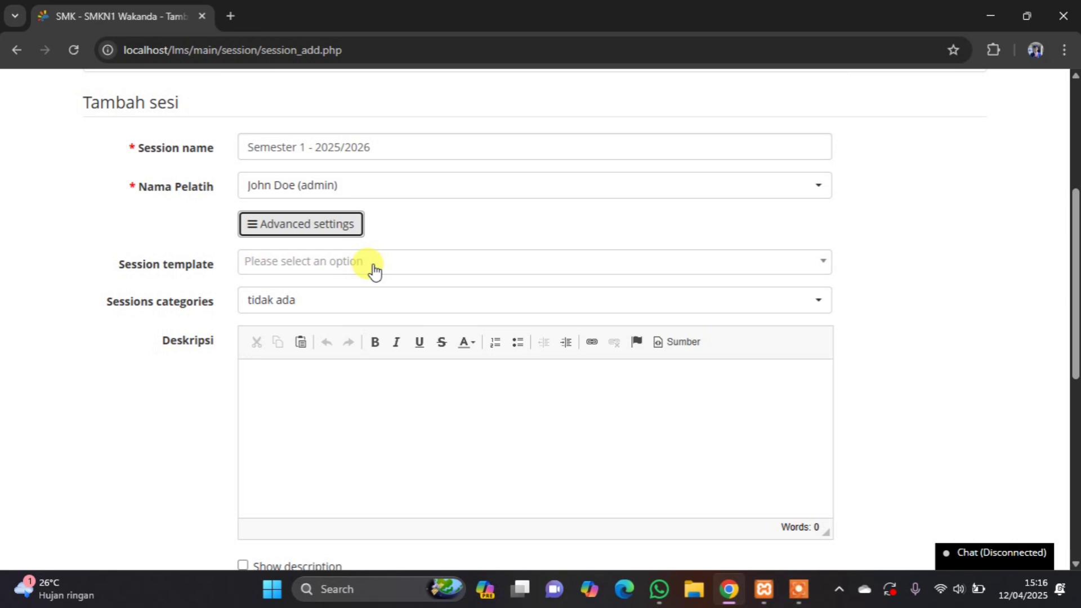
Examine the session template and session category choices along with the other advanced settings.
click(338, 265)
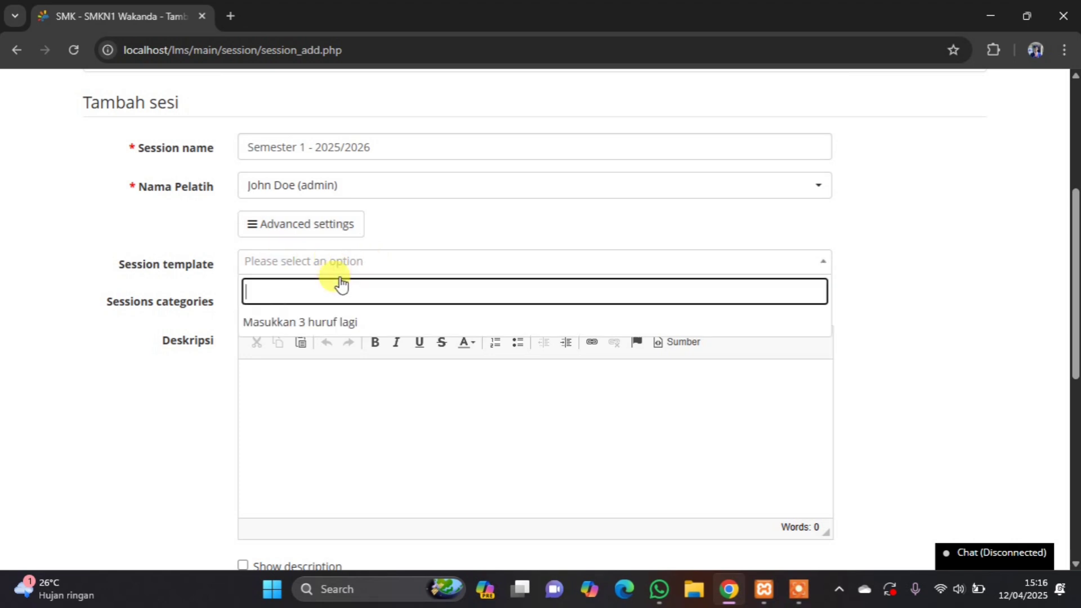
click(363, 269)
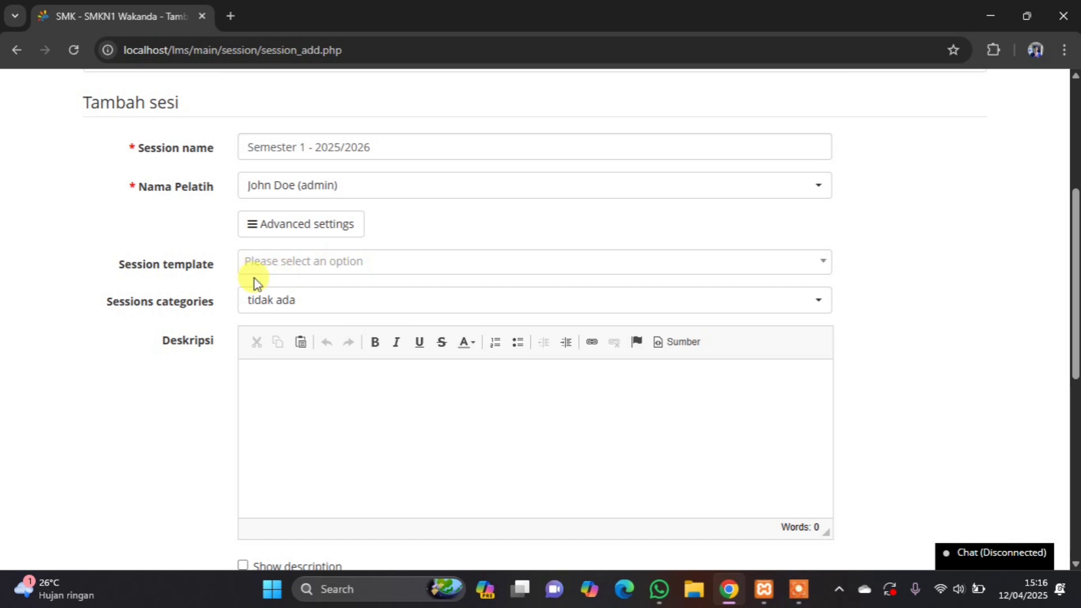
scroll(255, 278, down, 1)
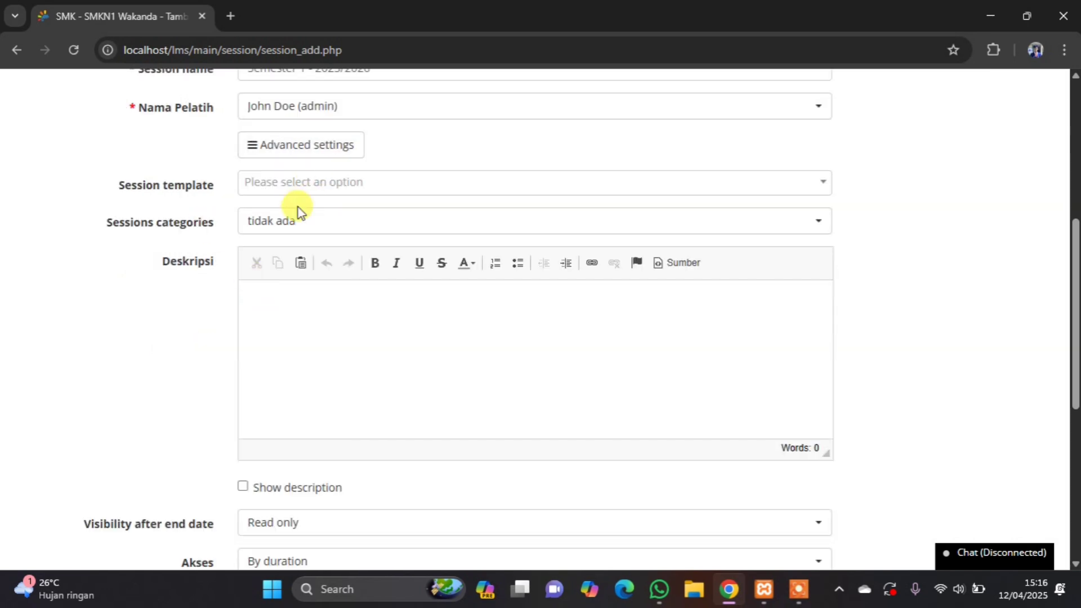
click(265, 223)
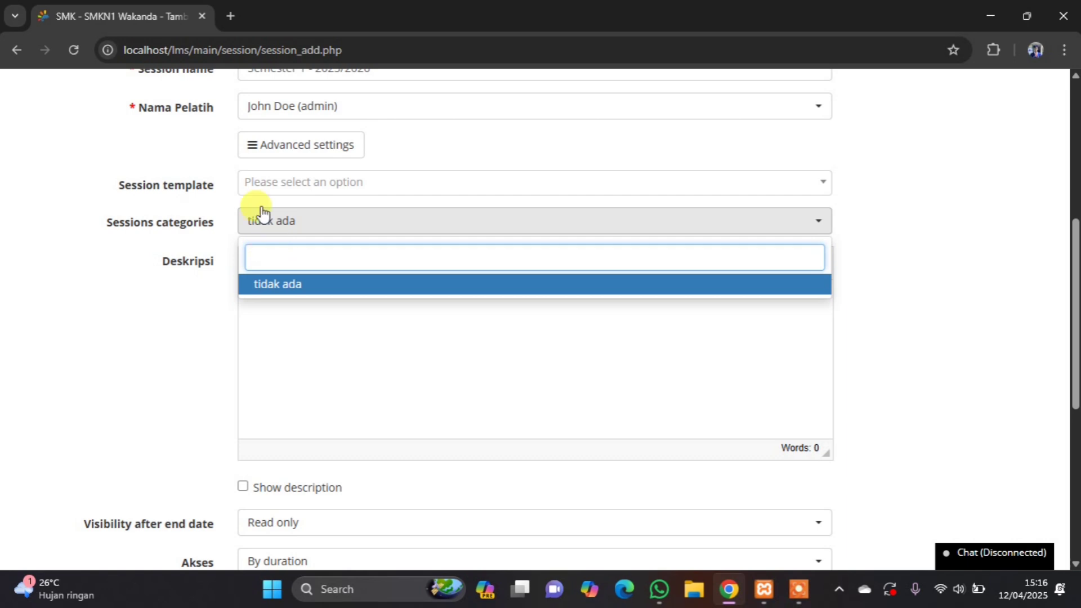
click(198, 238)
click(303, 228)
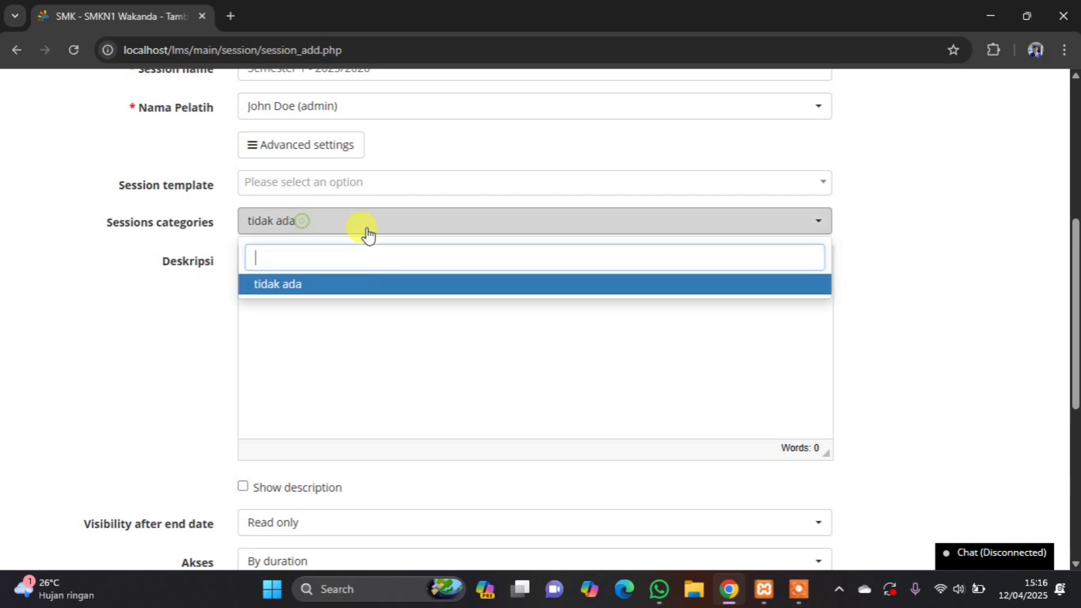
click(724, 235)
scroll(750, 246, up, 3)
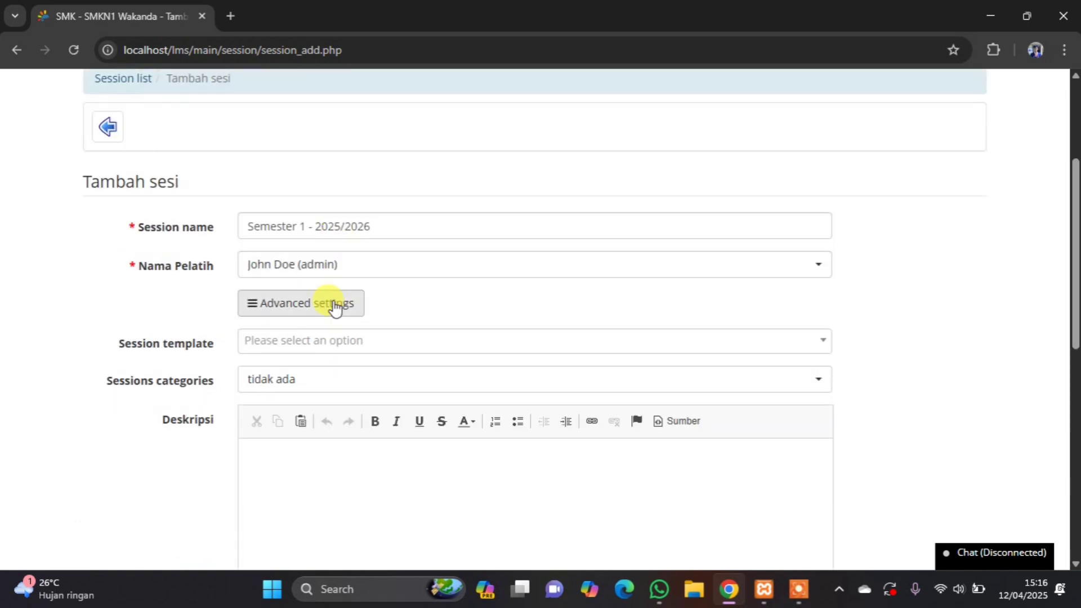
scroll(301, 292, down, 7)
scroll(304, 321, up, 4)
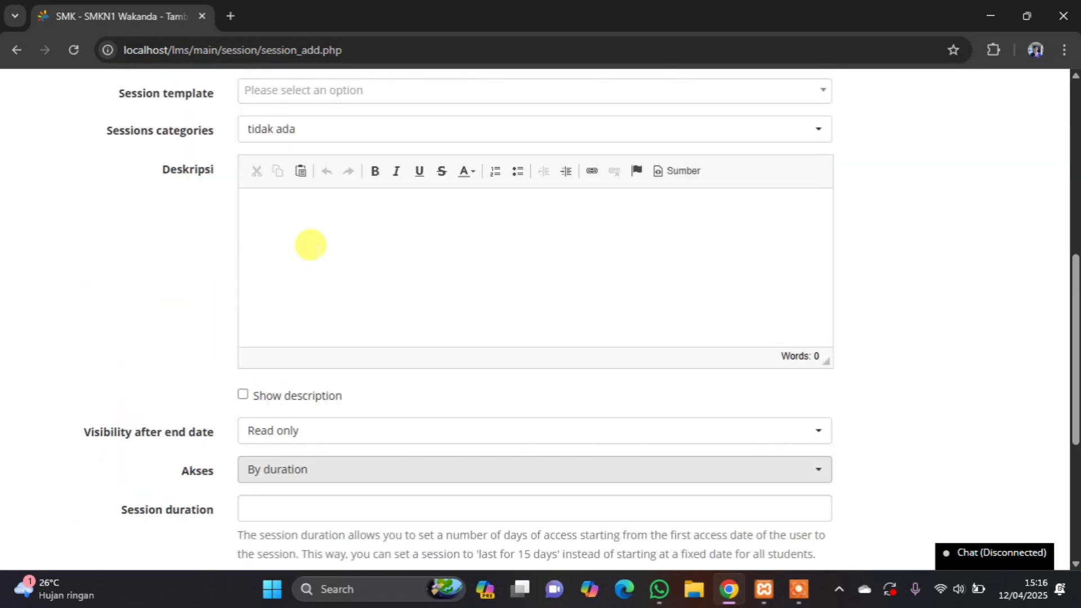
scroll(280, 273, up, 1)
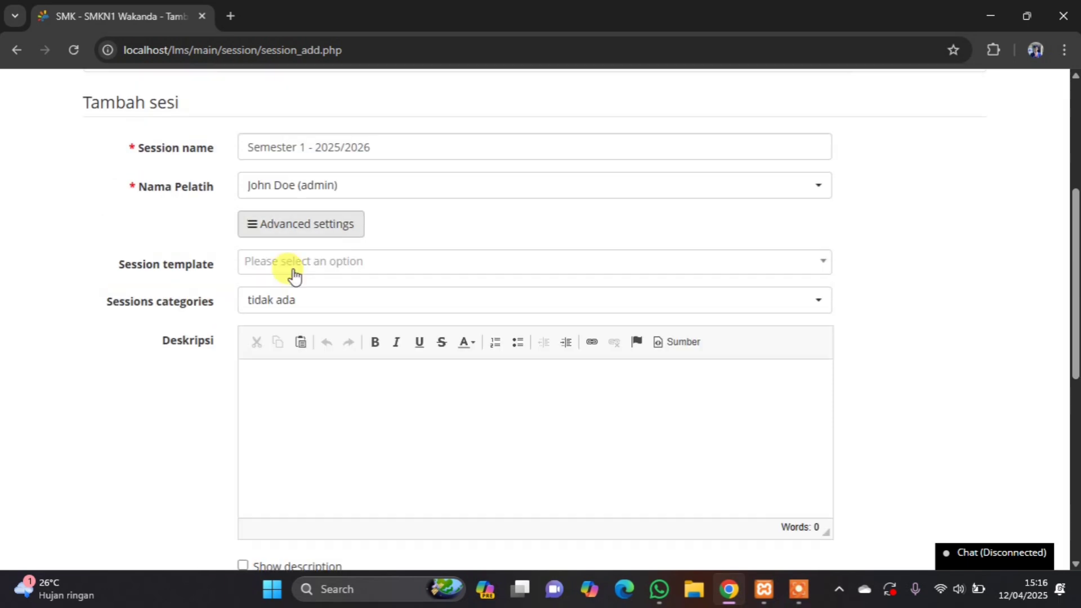
Enter "Ini adalah semester ganjil 2025/2026" as the session description.
scroll(266, 355, down, 1)
click(288, 307)
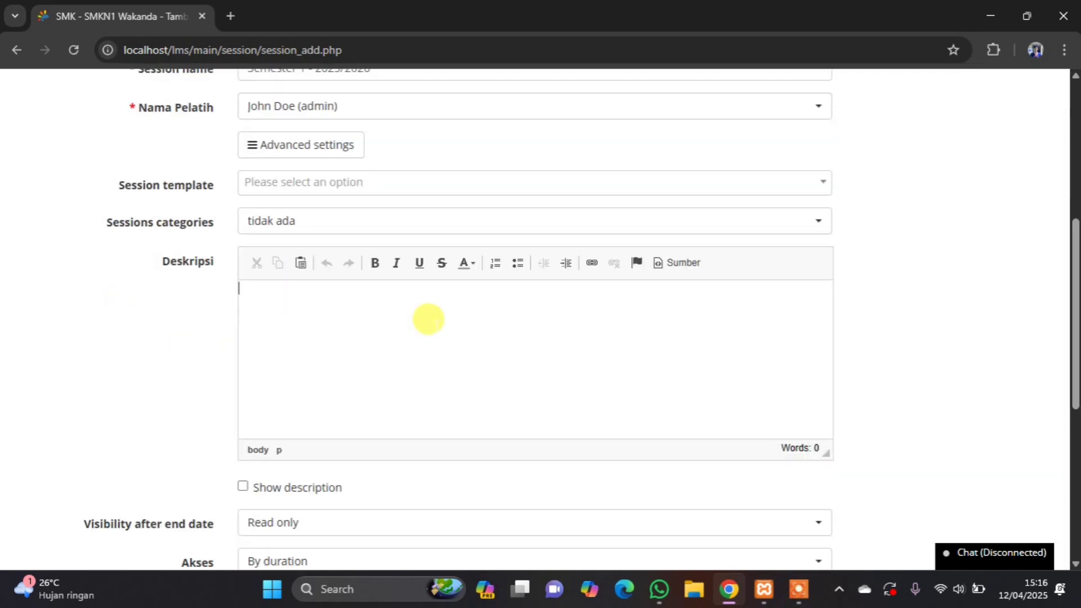
text(Ini adala)
text(h semester)
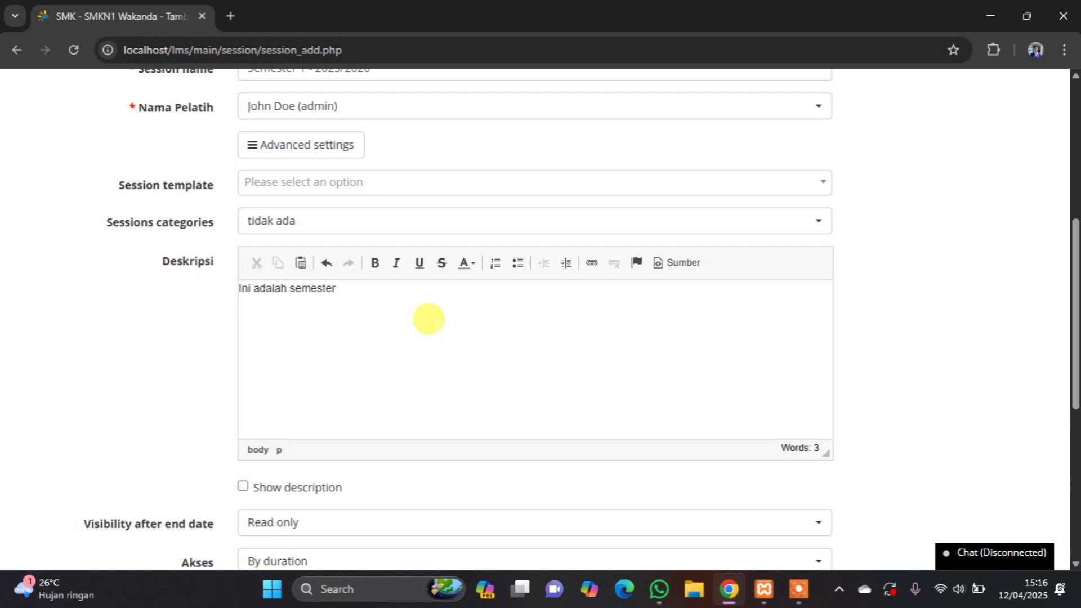
text( ganjil)
scroll(428, 323, up, 1)
text(2)
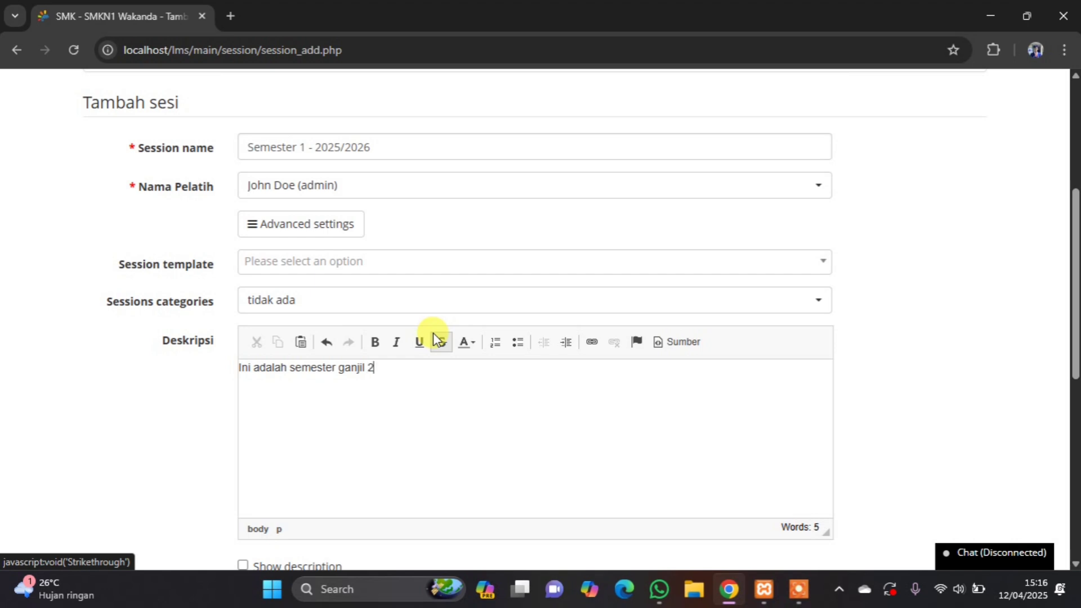
text(025/2026)
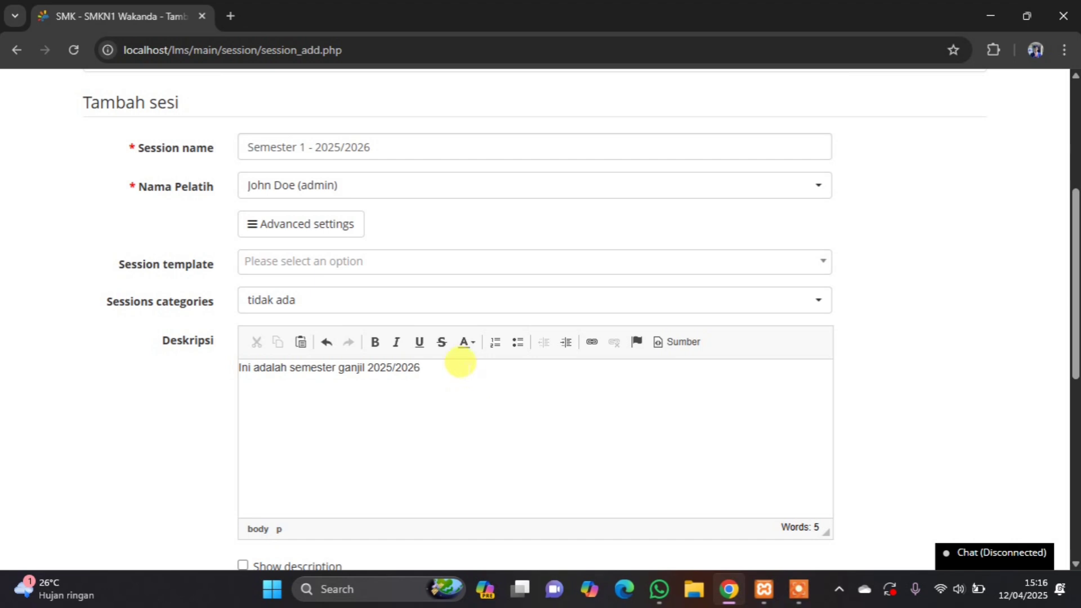
Enable the Show description option for the session.
scroll(445, 360, down, 2)
scroll(337, 313, up, 1)
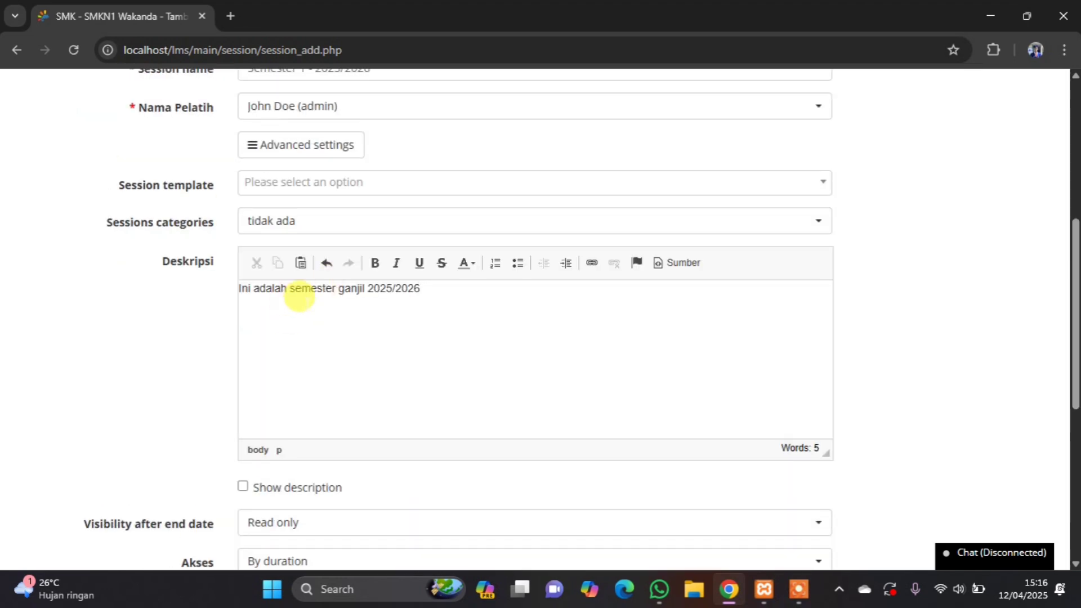
scroll(431, 269, down, 1)
scroll(312, 305, down, 3)
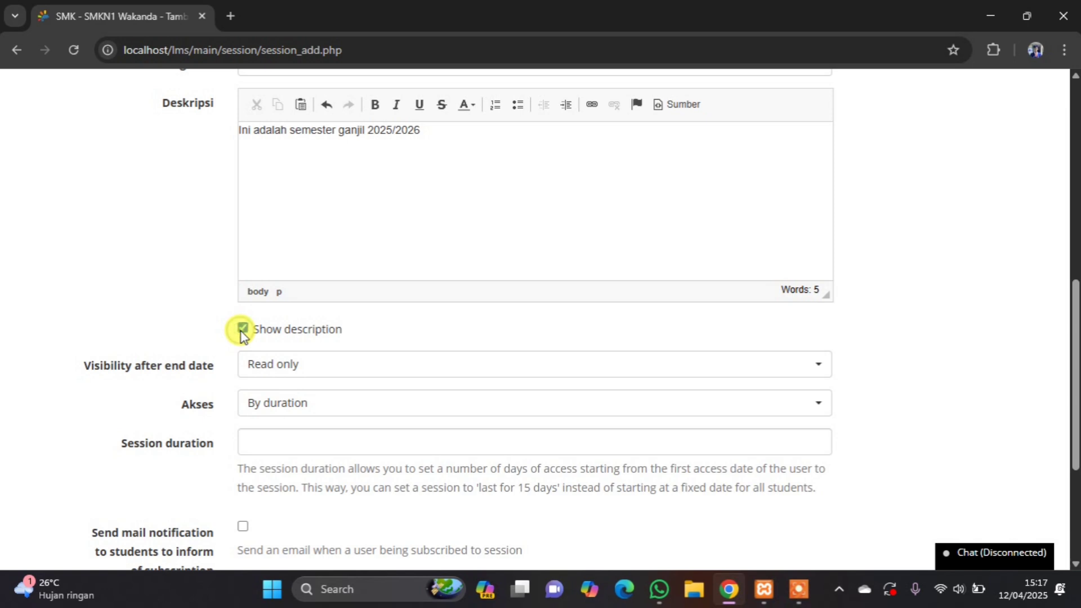
Disable the Show description option and keep Read only as the session's visibility after the end date.
drag(420, 135, 227, 140)
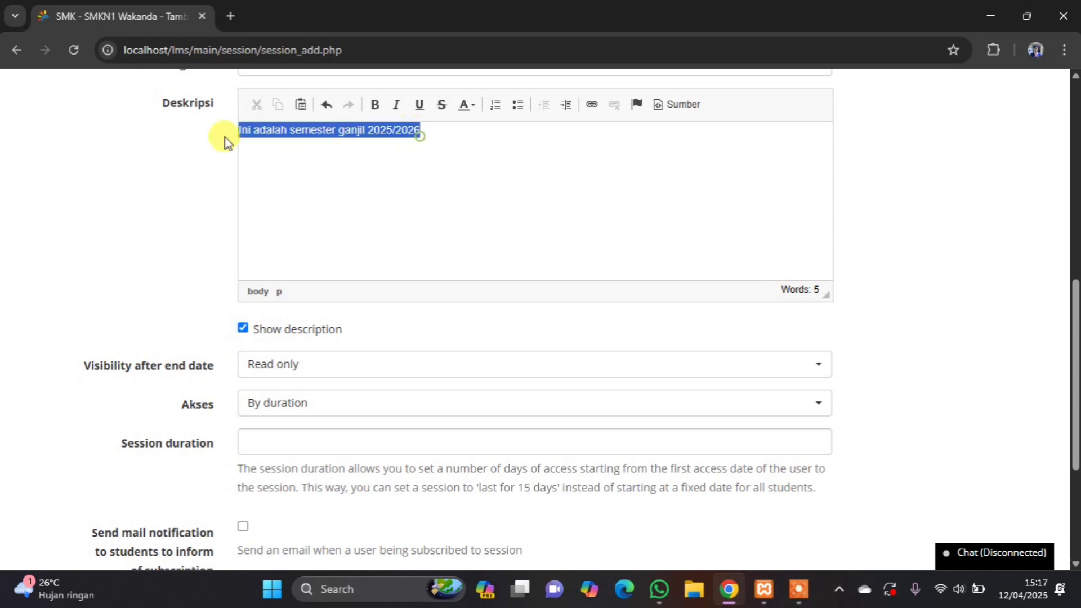
click(252, 236)
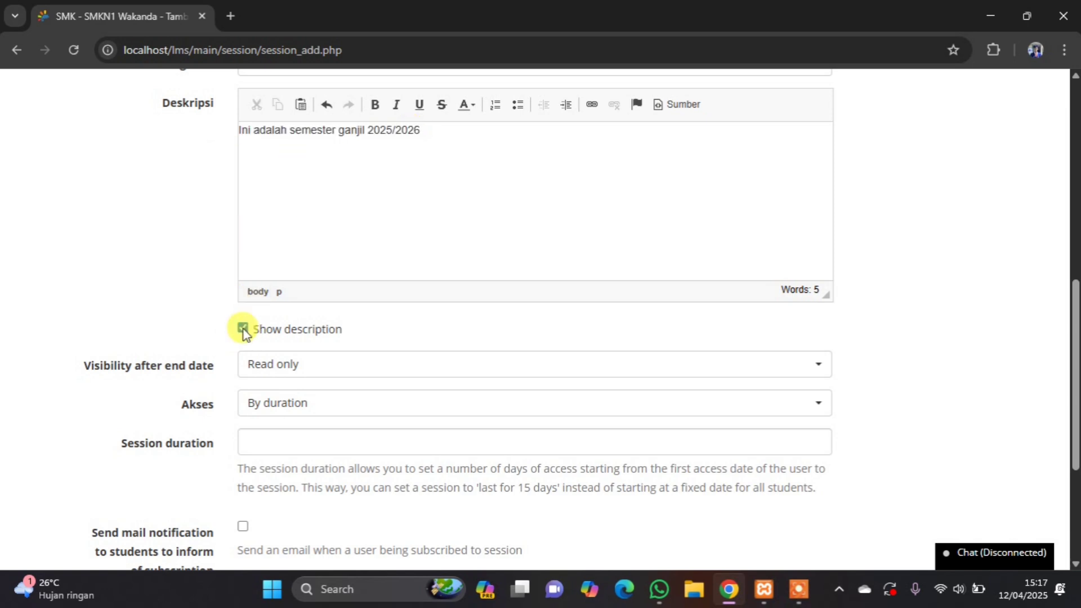
scroll(277, 330, down, 1)
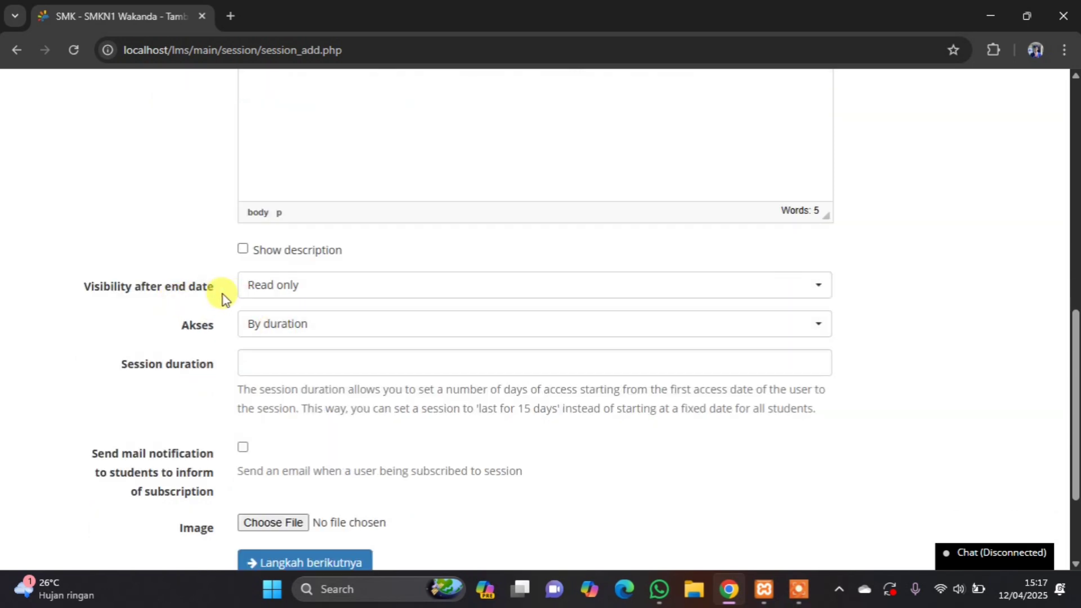
click(309, 295)
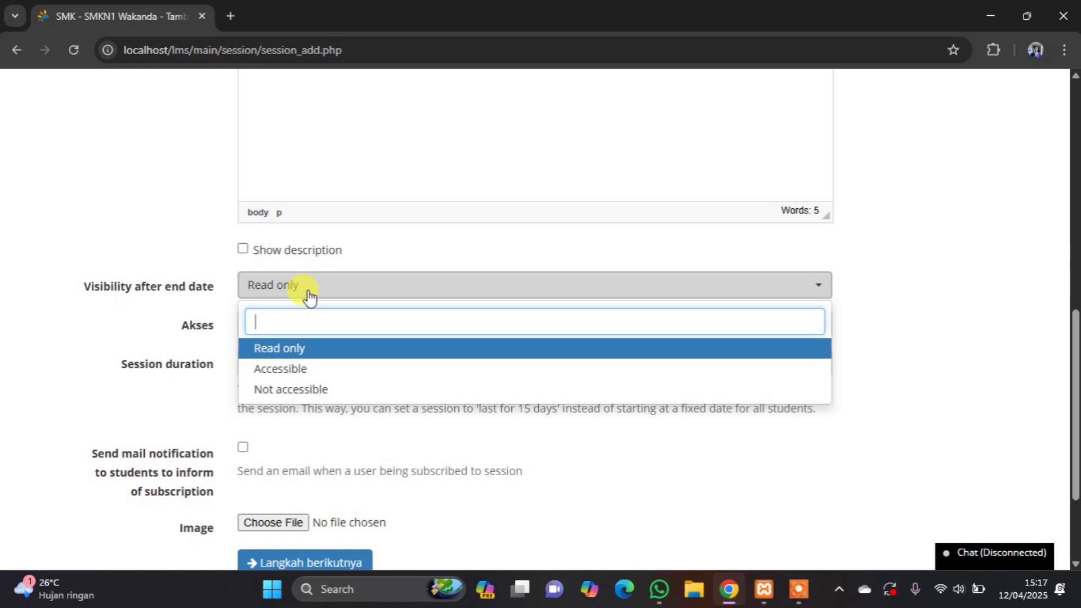
click(295, 349)
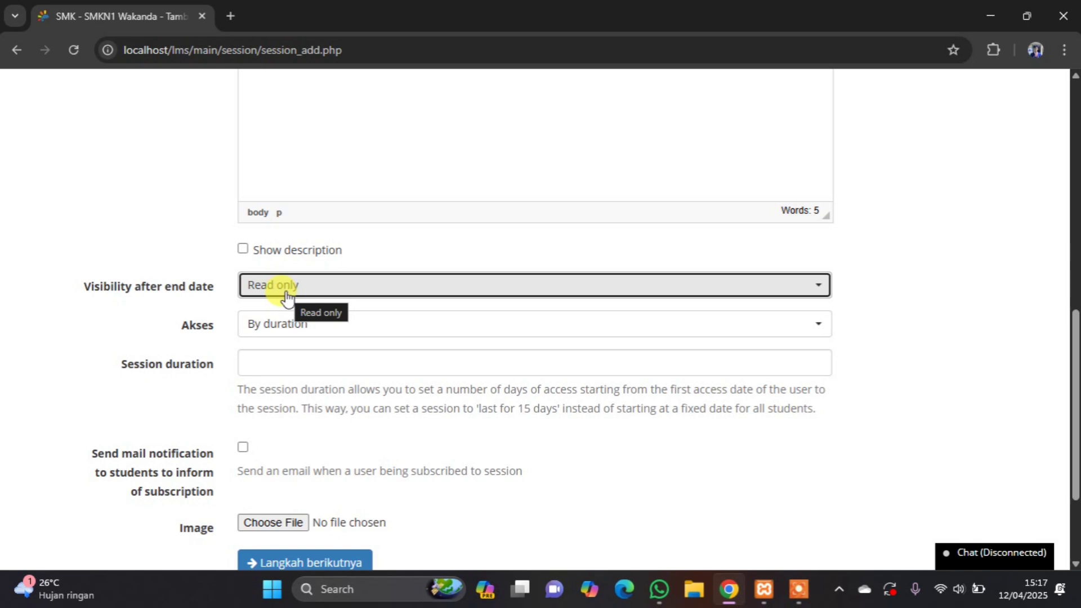
Change the session's access type (Akses) to By dates.
scroll(315, 332, down, 1)
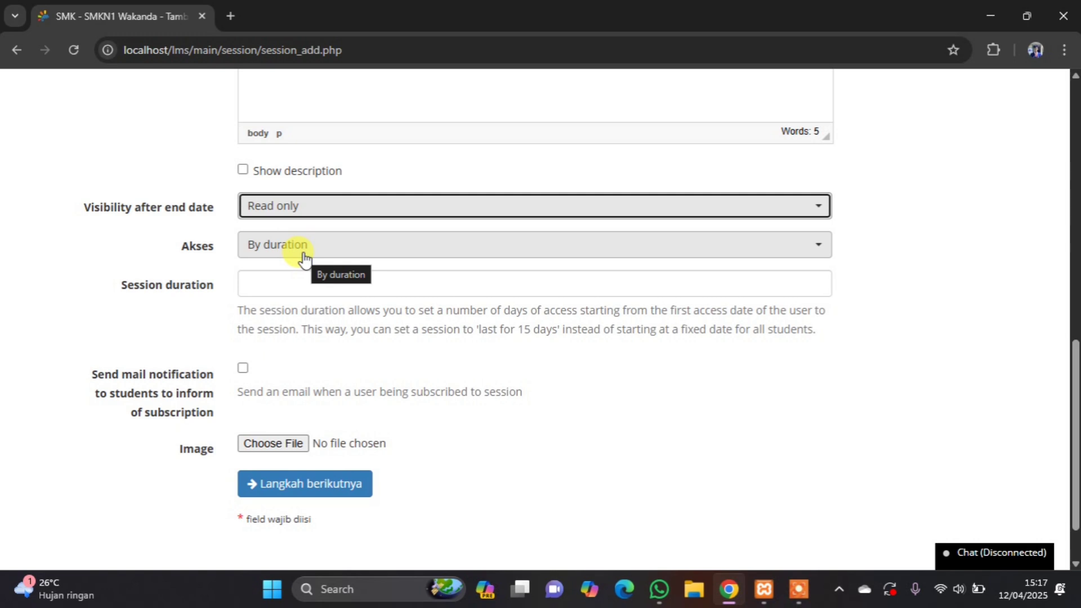
click(304, 254)
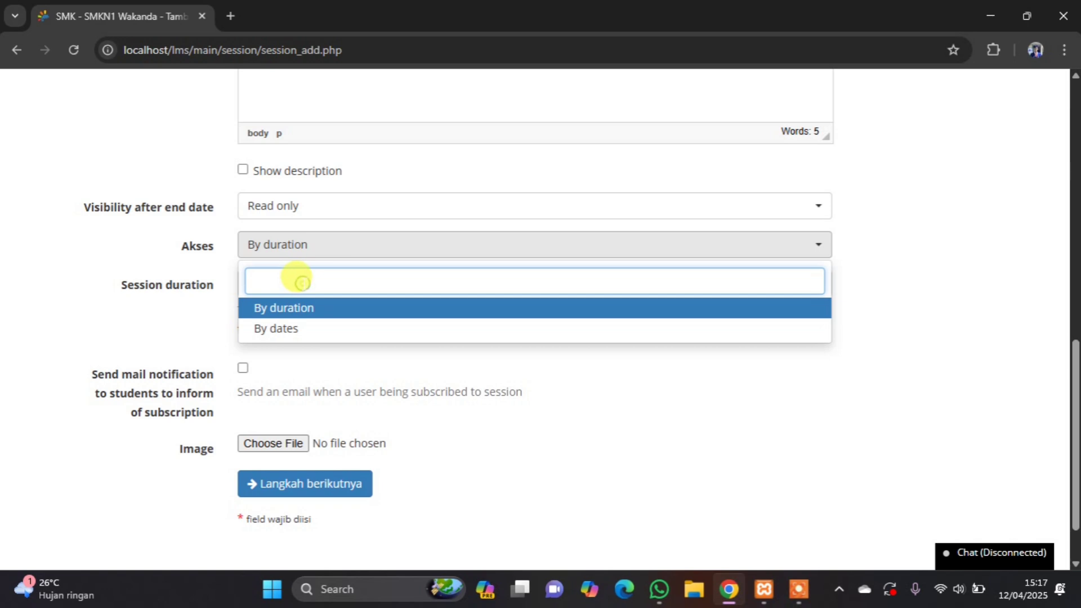
click(306, 246)
click(295, 284)
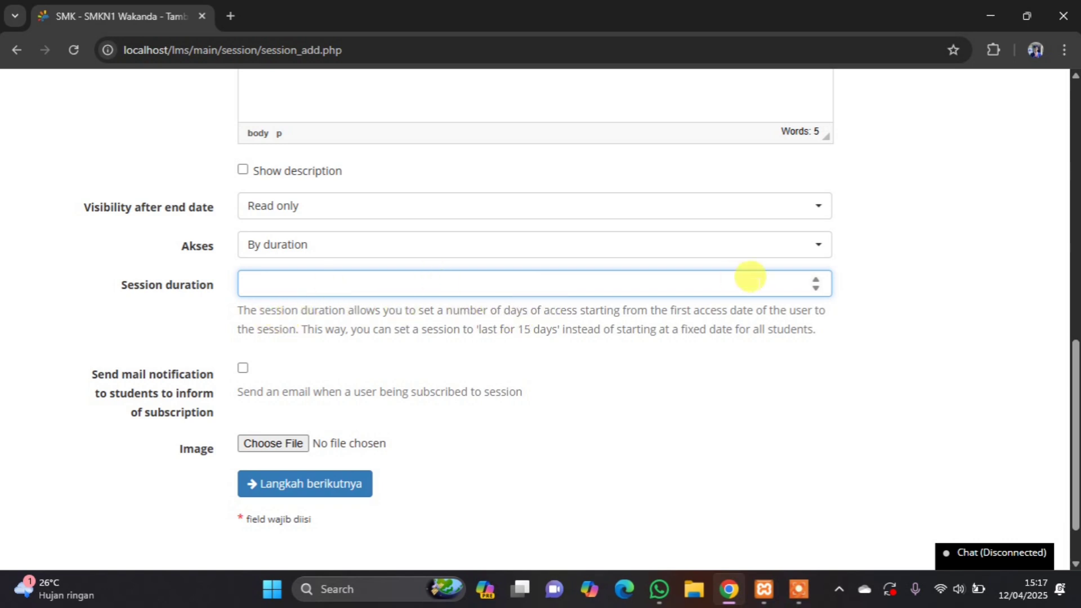
click(323, 247)
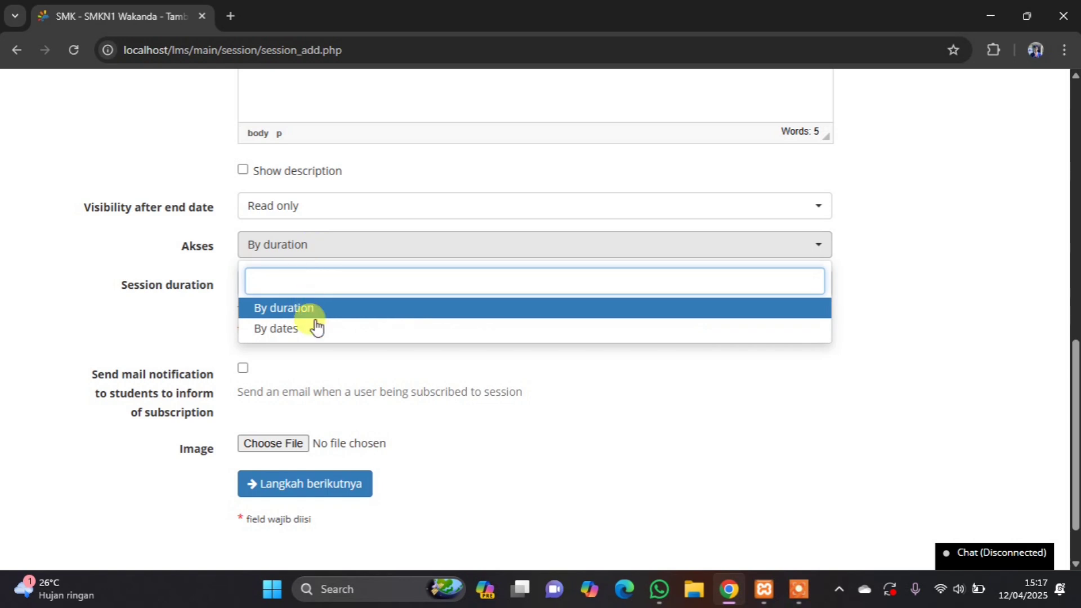
click(298, 334)
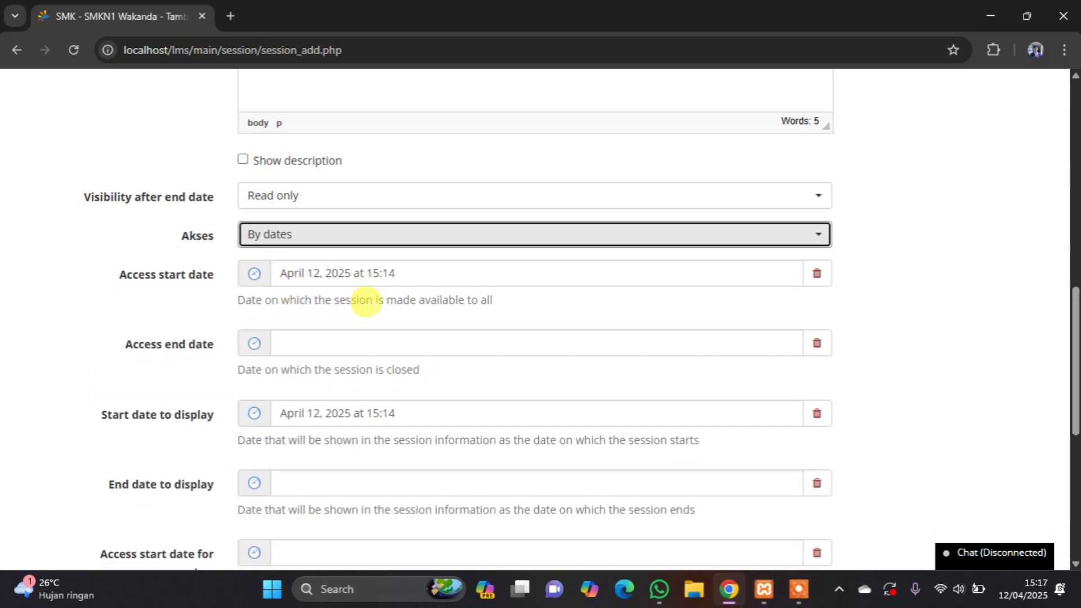
Set the session's access end date to October 12, 2025 at 00:00.
scroll(360, 304, down, 2)
scroll(310, 260, up, 1)
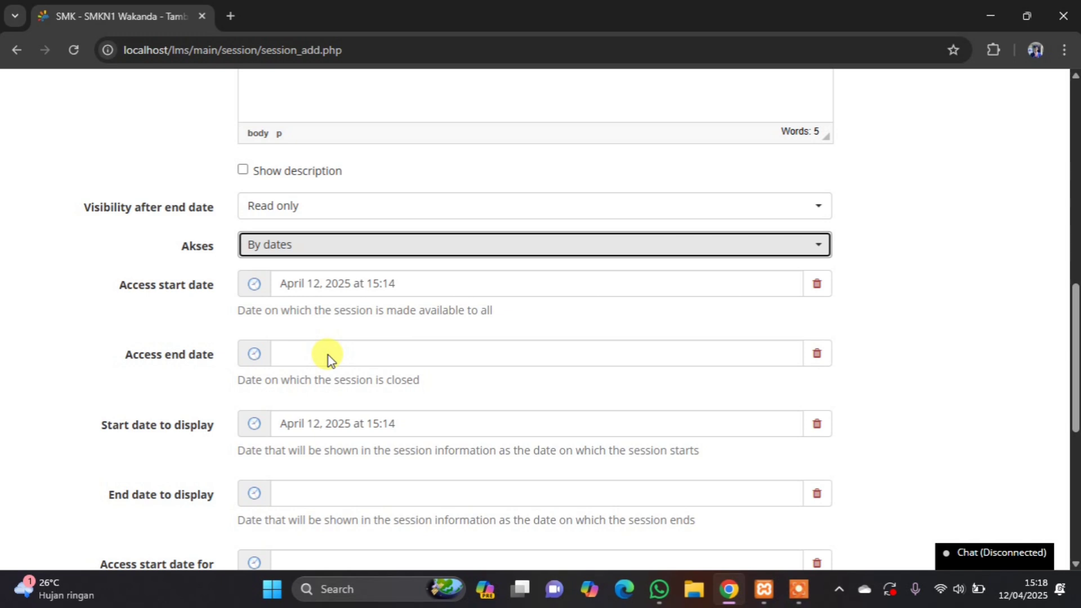
click(242, 351)
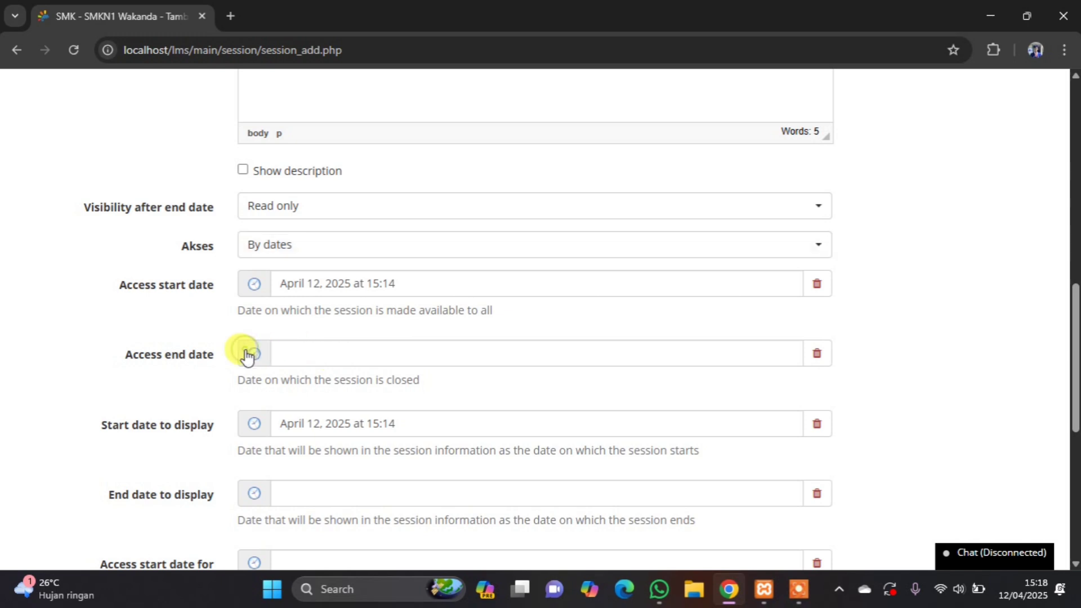
click(329, 356)
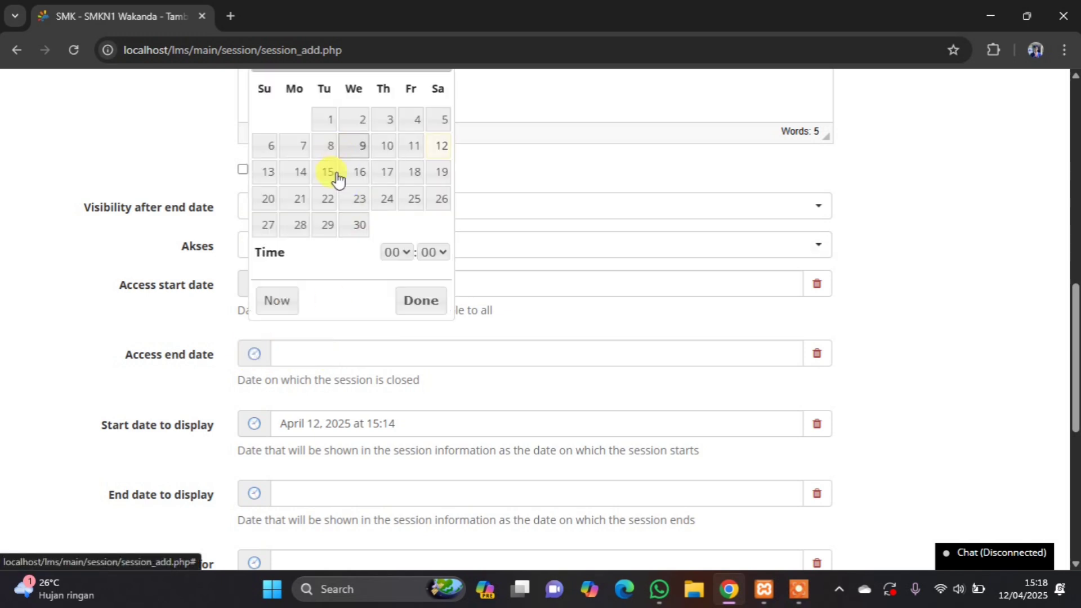
scroll(337, 179, up, 3)
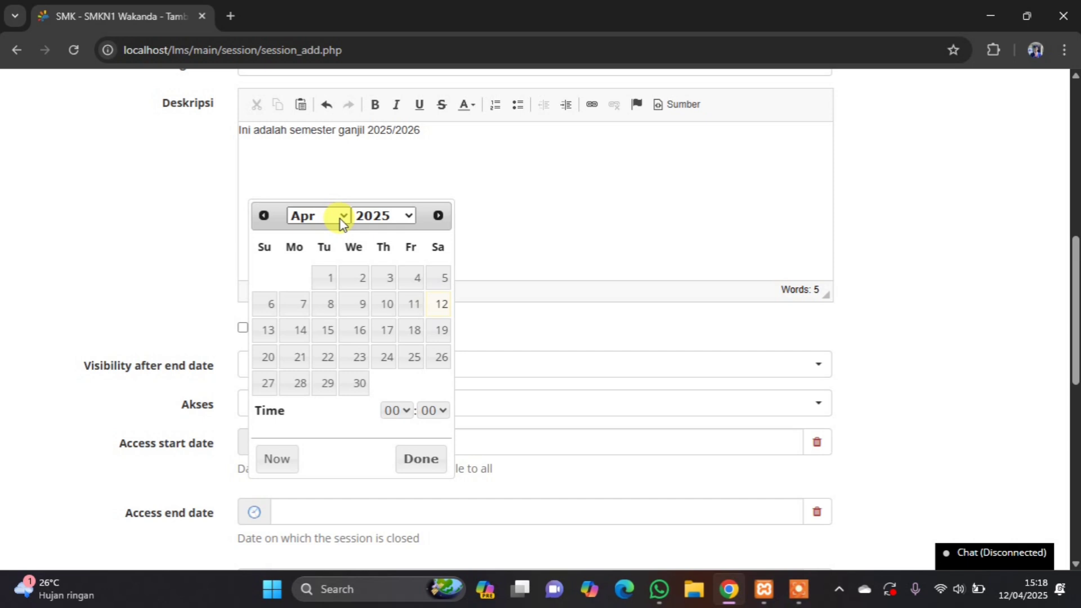
click(339, 218)
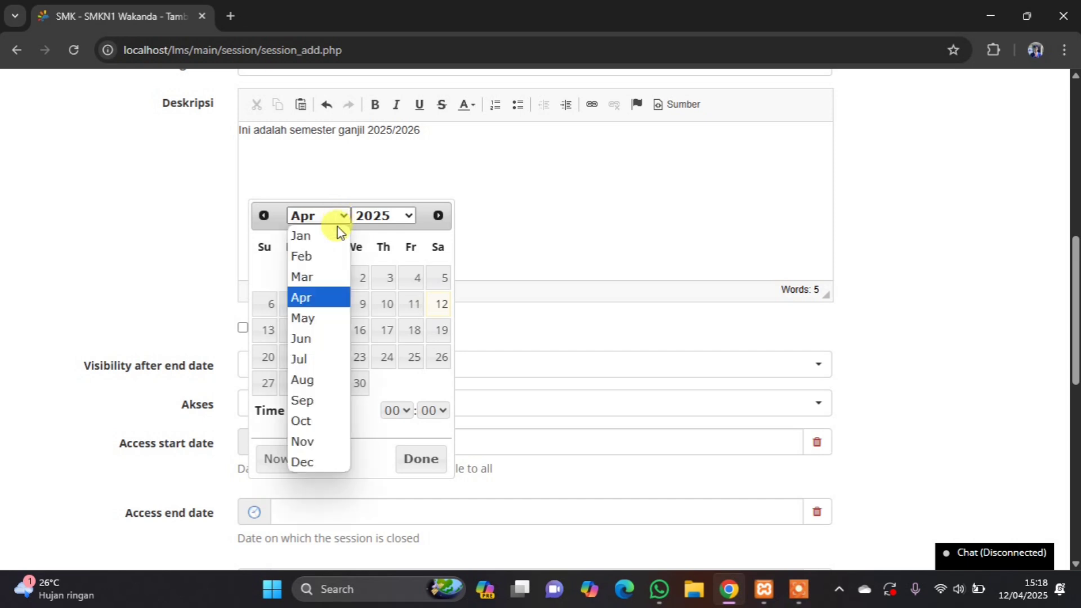
click(315, 421)
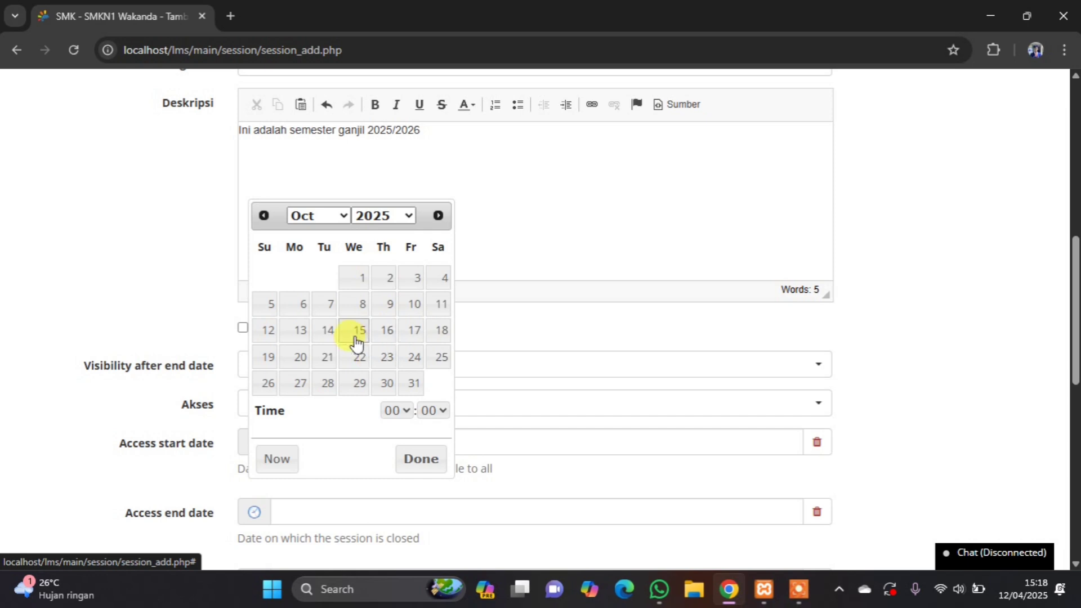
click(270, 335)
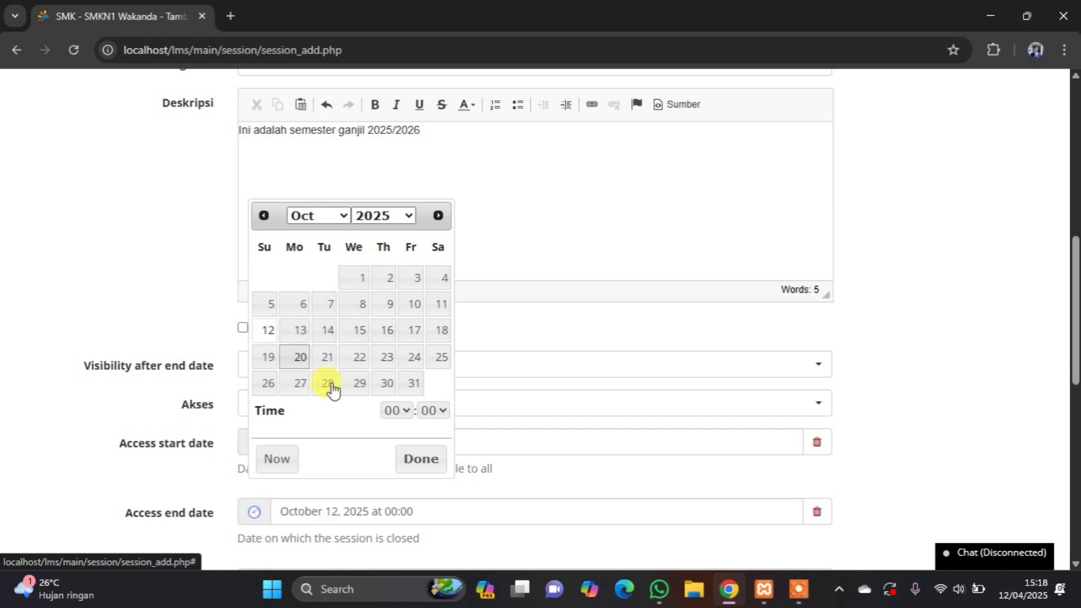
click(429, 460)
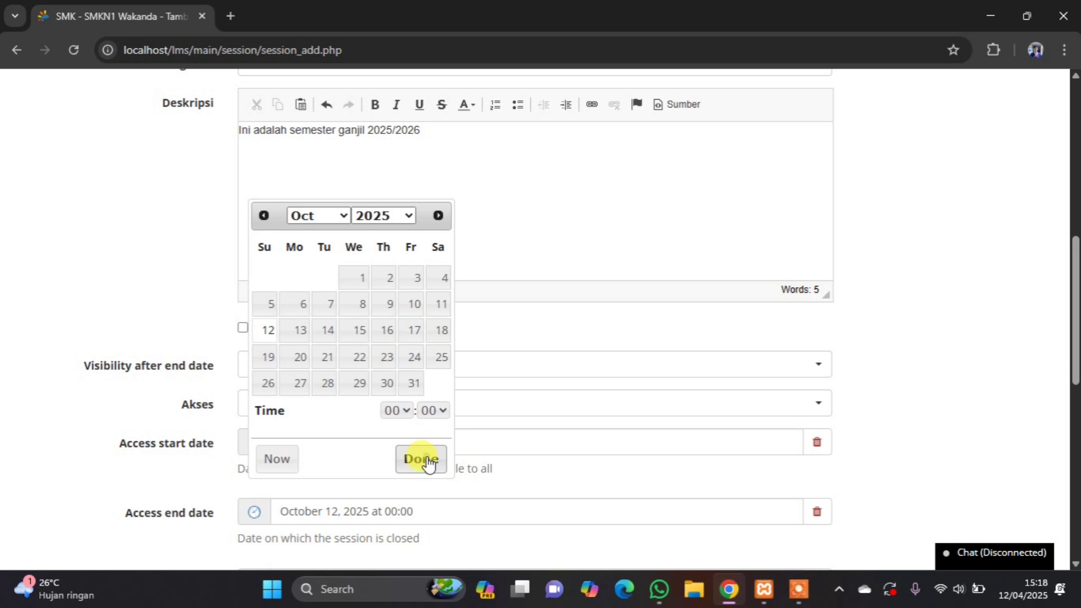
Examine the access, display and coach date fields together with the description under each of them.
scroll(338, 394, down, 3)
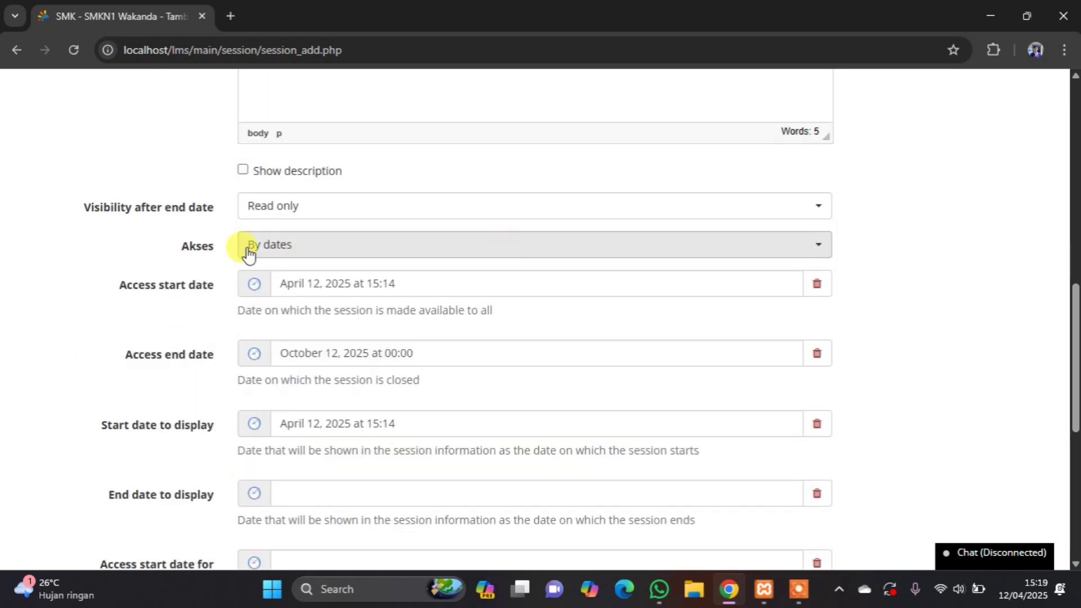
scroll(238, 320, down, 2)
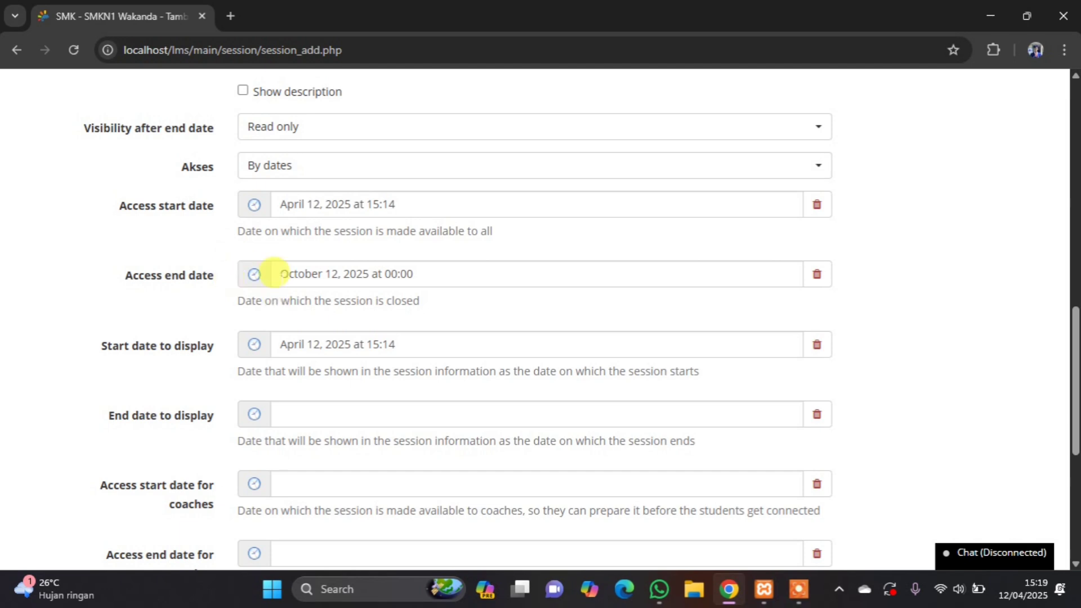
drag(234, 300, 422, 301)
click(349, 292)
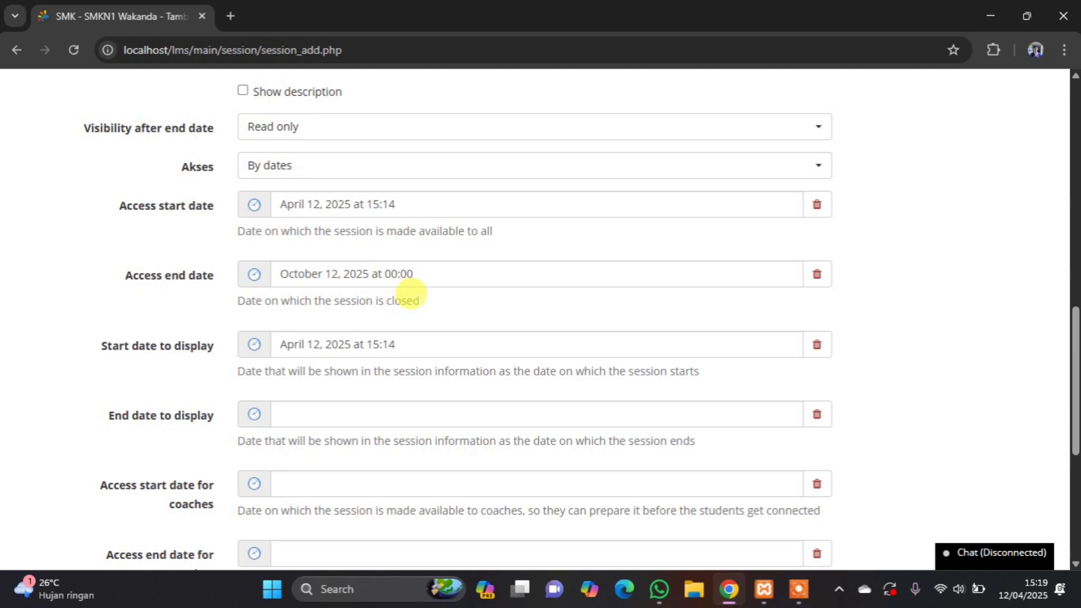
drag(423, 307, 239, 302)
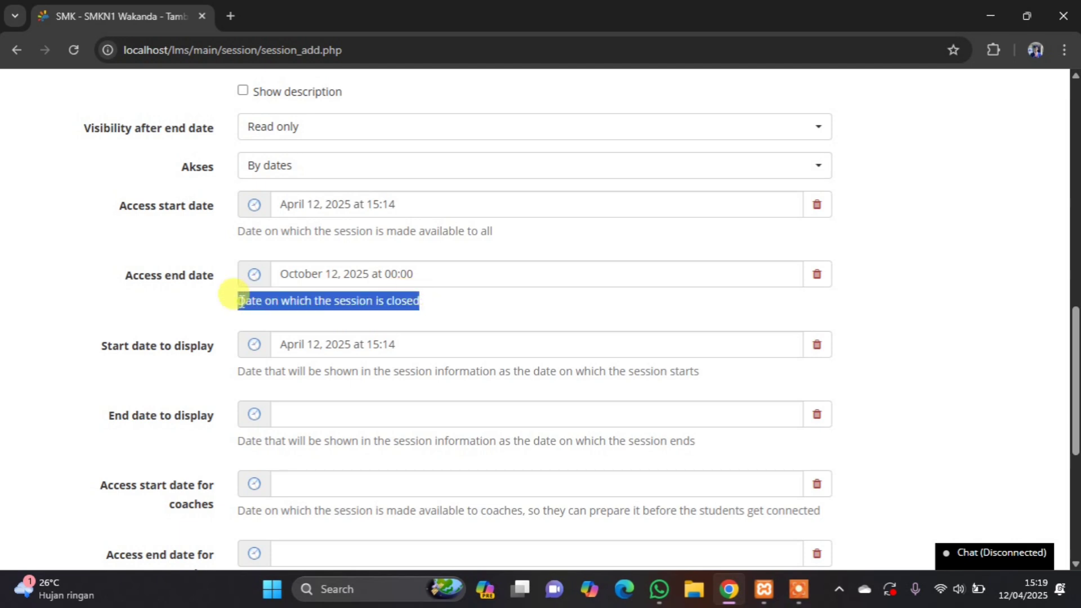
click(239, 301)
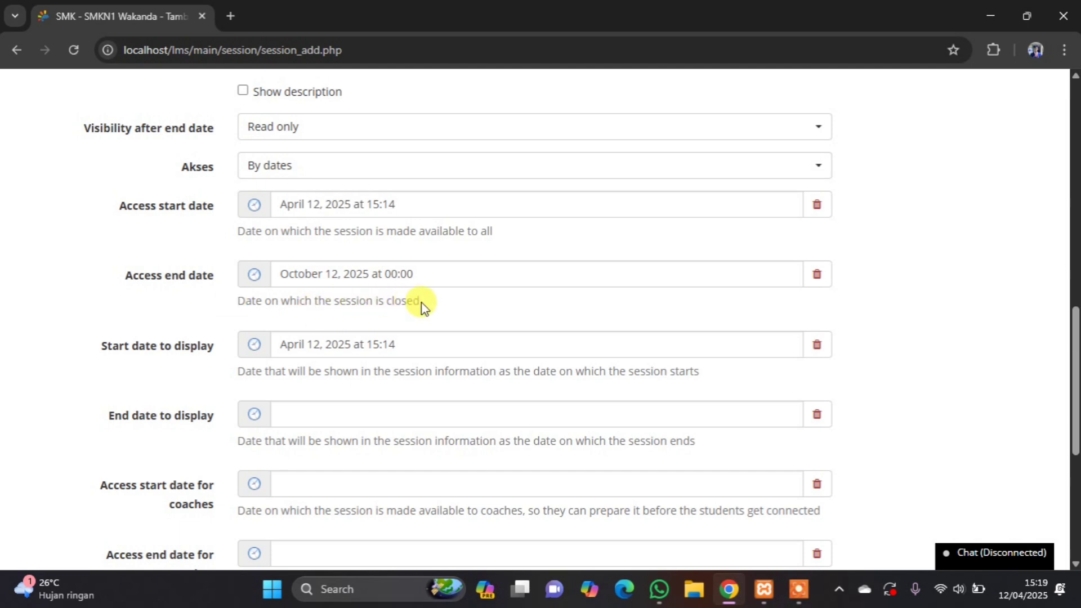
scroll(362, 333, down, 3)
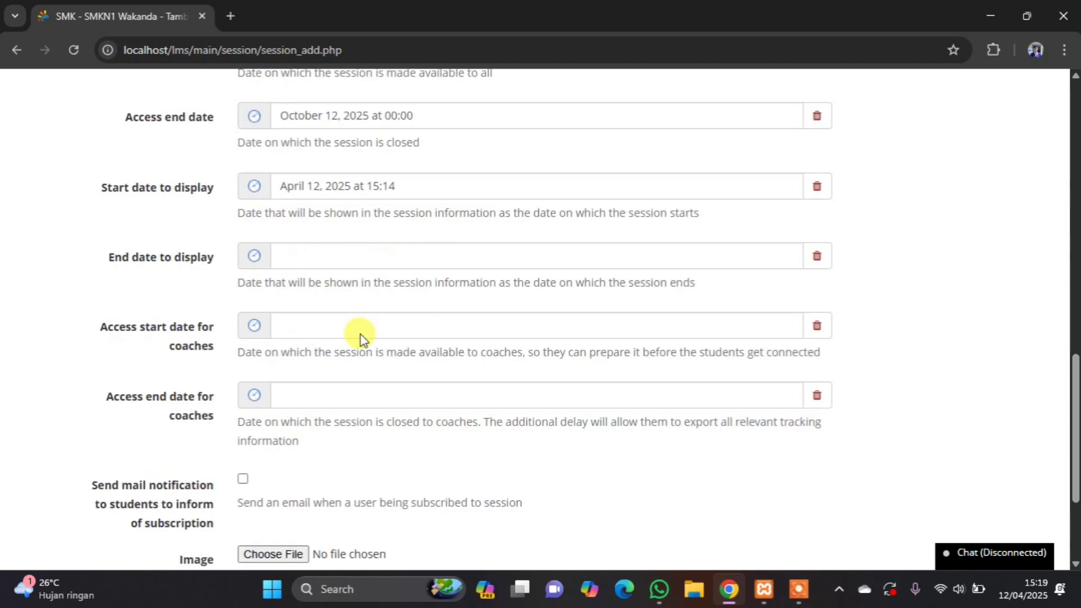
scroll(346, 297, up, 1)
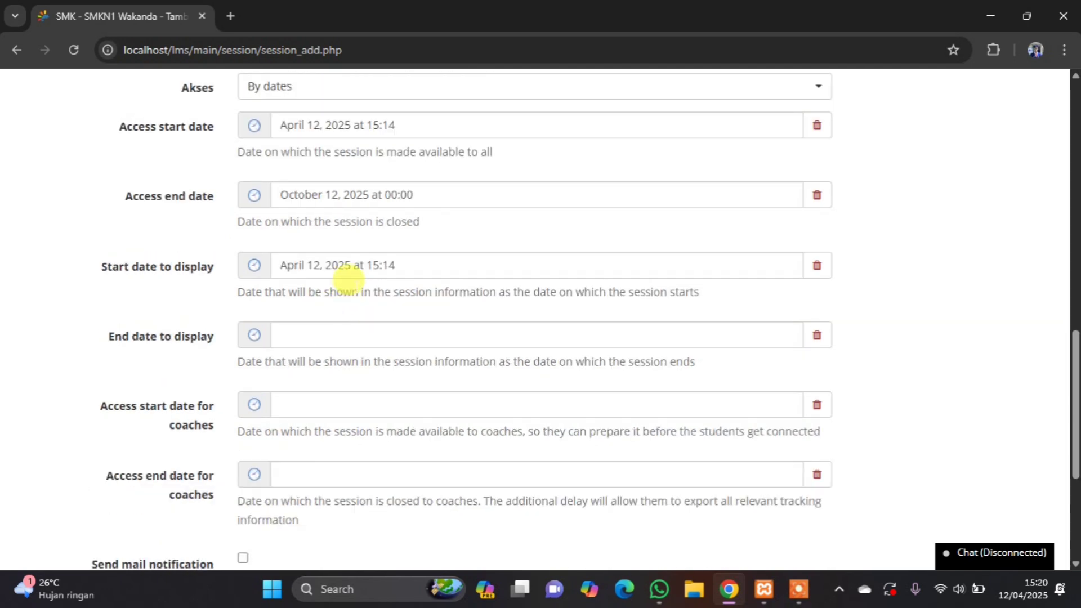
scroll(350, 282, down, 2)
scroll(352, 282, up, 1)
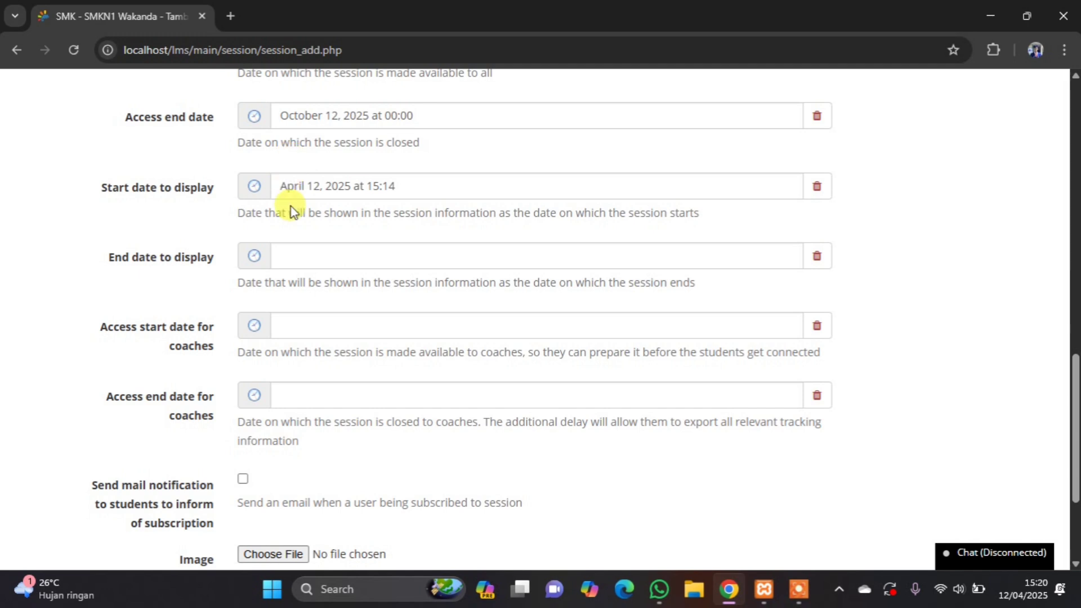
scroll(256, 185, down, 1)
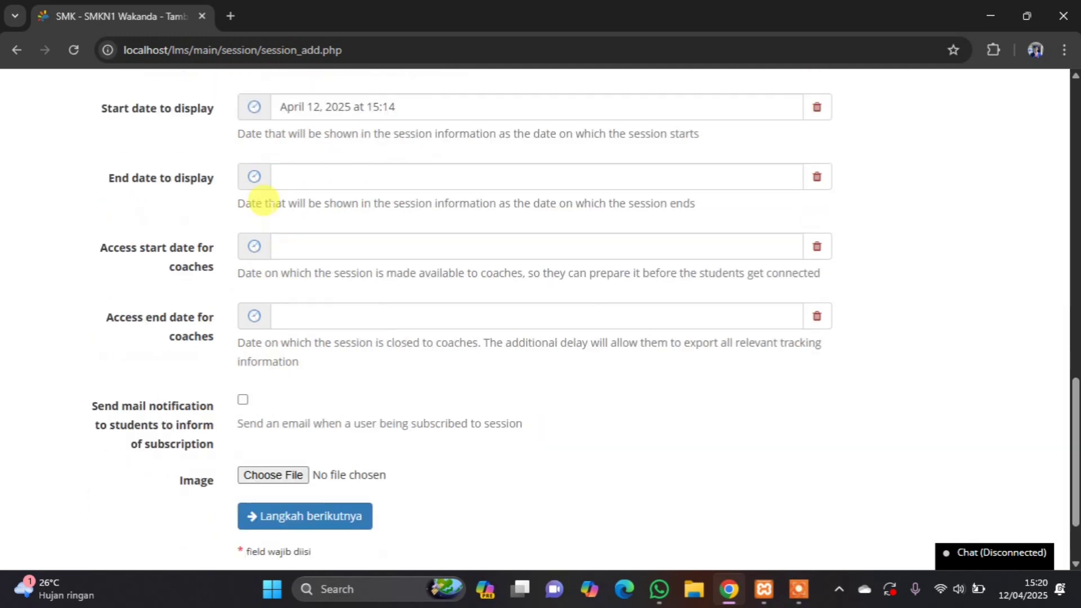
scroll(255, 192, up, 1)
scroll(255, 192, up, 1)
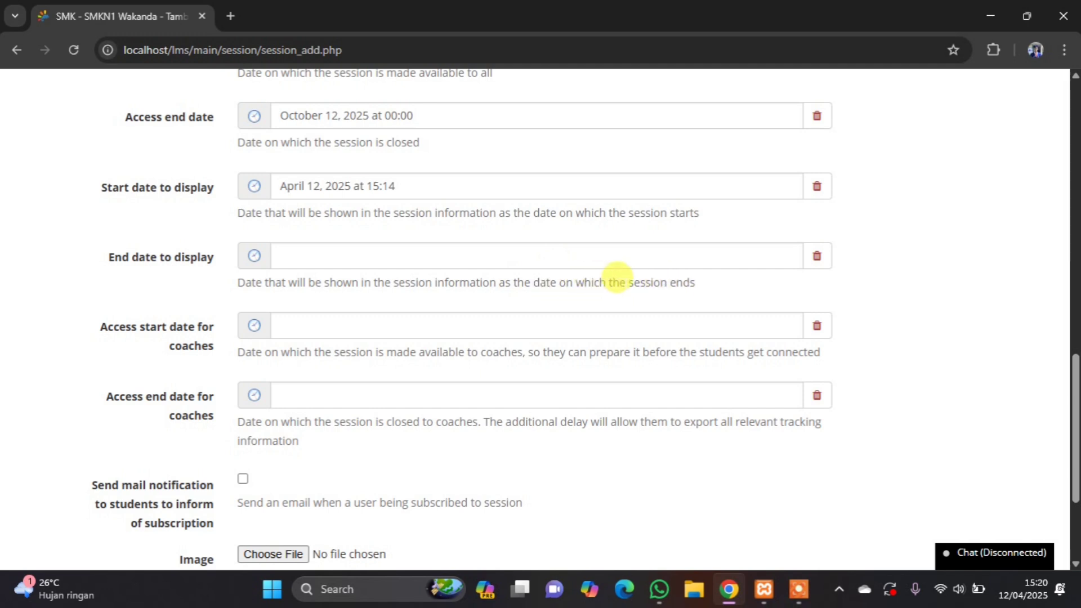
Compare the access start and end date fields with the start and end dates to display.
click(336, 248)
click(287, 232)
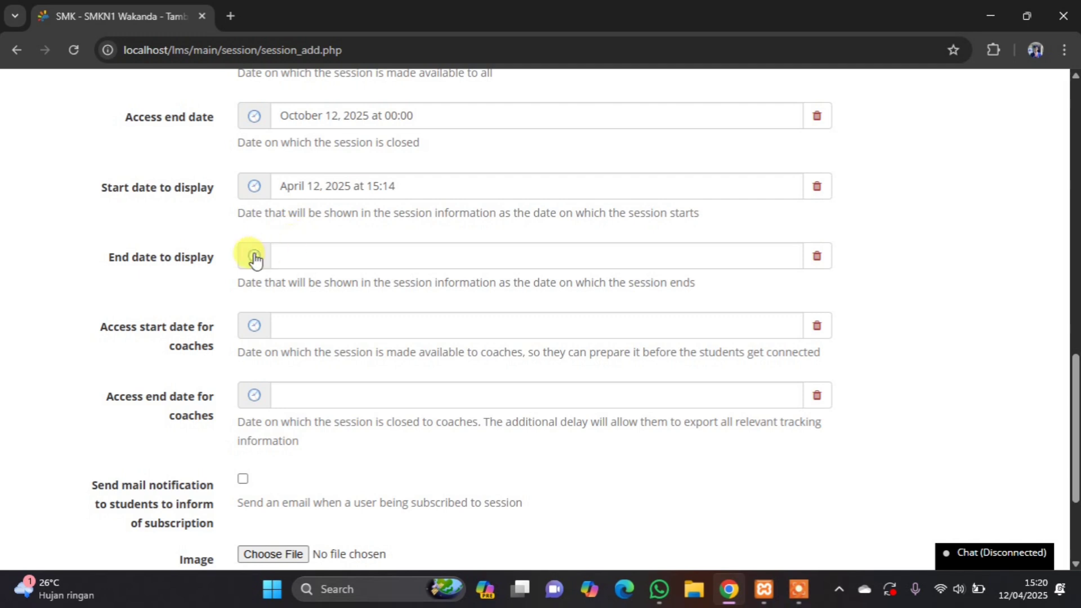
scroll(285, 261, up, 1)
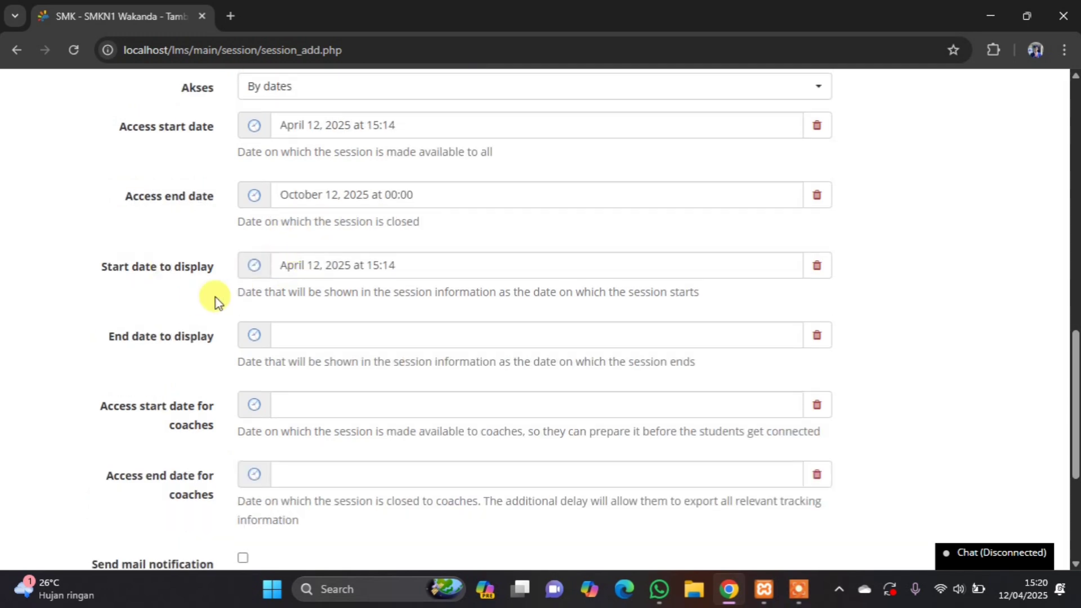
scroll(214, 274, up, 1)
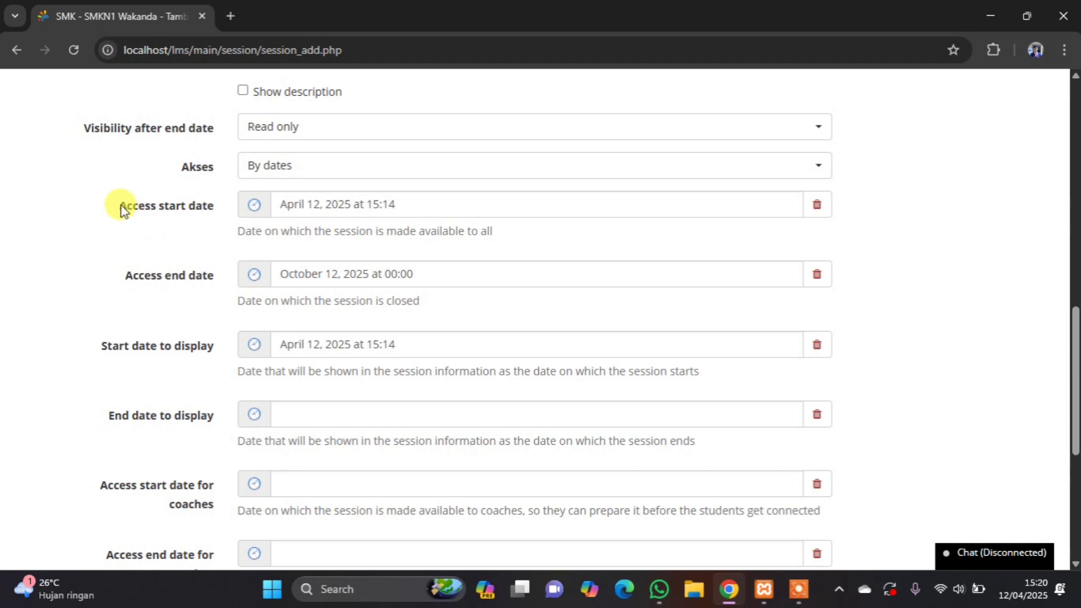
drag(119, 205, 215, 214)
click(218, 210)
drag(125, 275, 229, 295)
click(225, 292)
drag(89, 344, 219, 346)
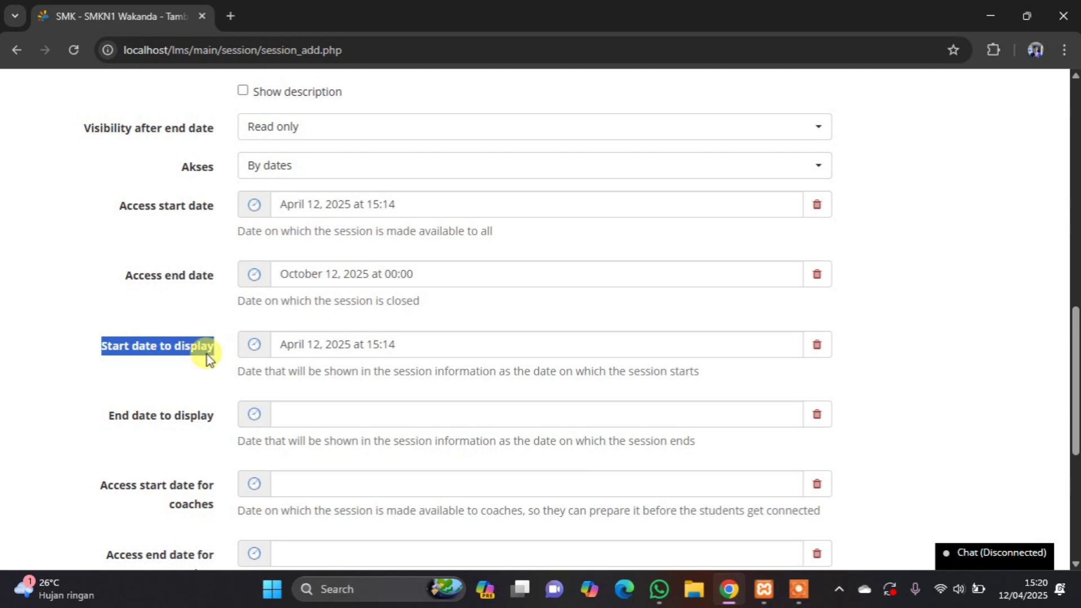
scroll(212, 332, down, 1)
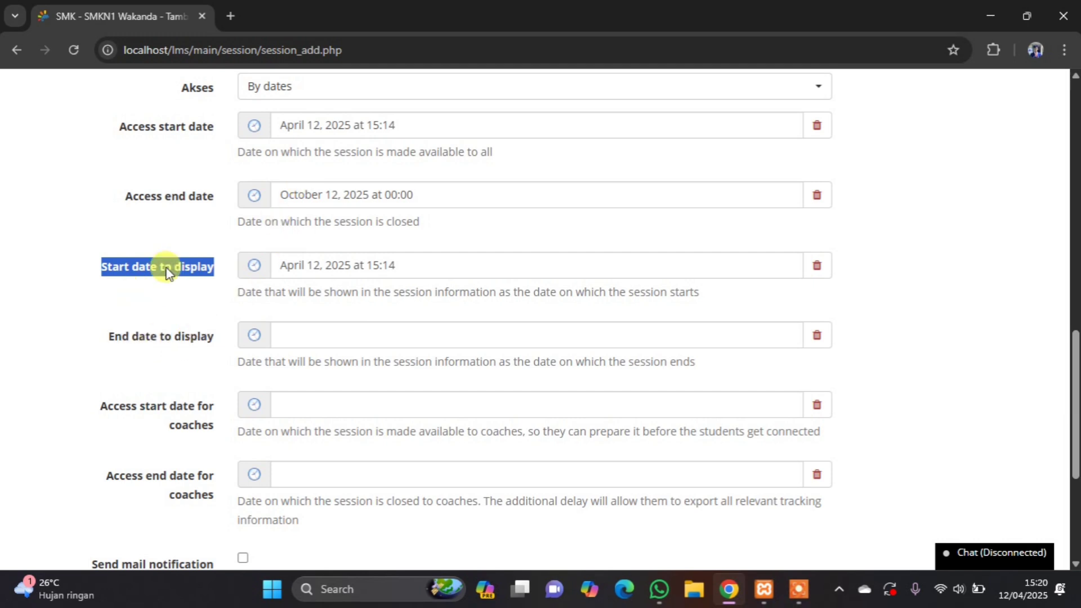
drag(206, 342, 176, 345)
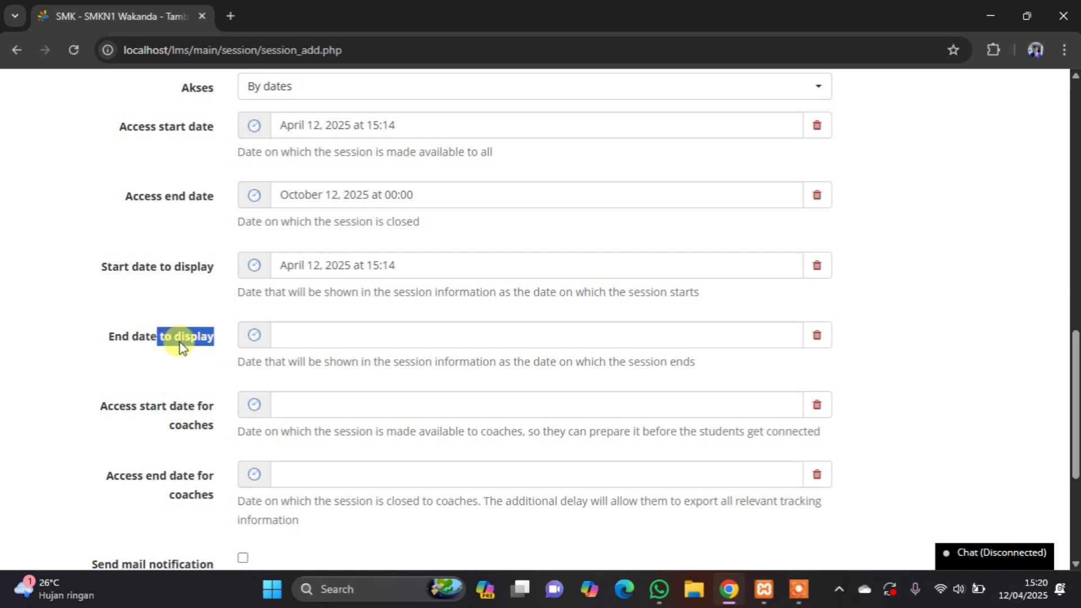
click(176, 345)
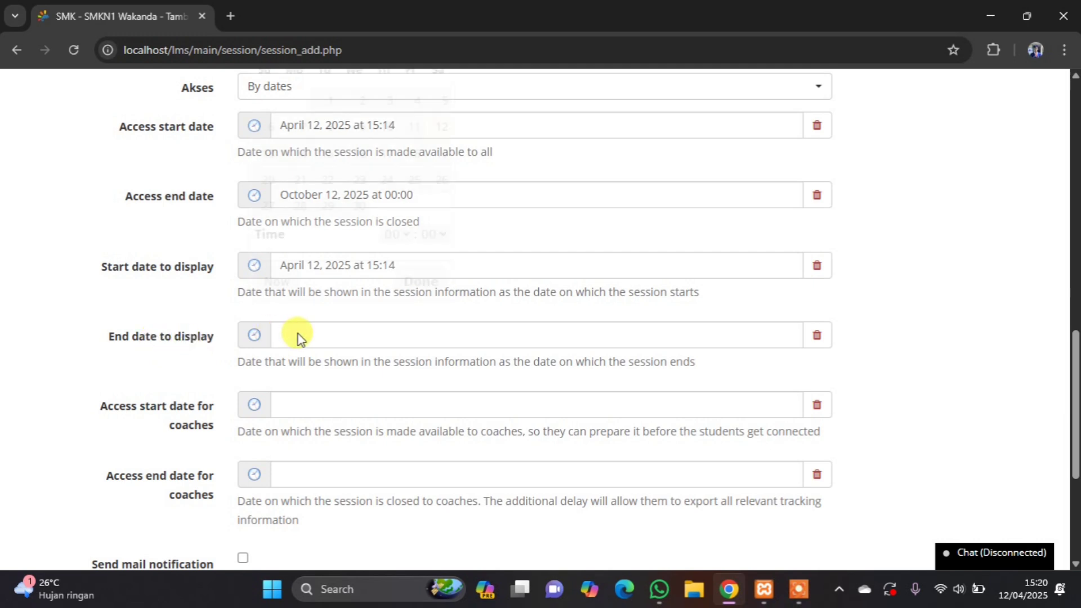
Set the session's end date to display to October 11, 2025 at 00:00.
click(298, 335)
scroll(333, 223, up, 1)
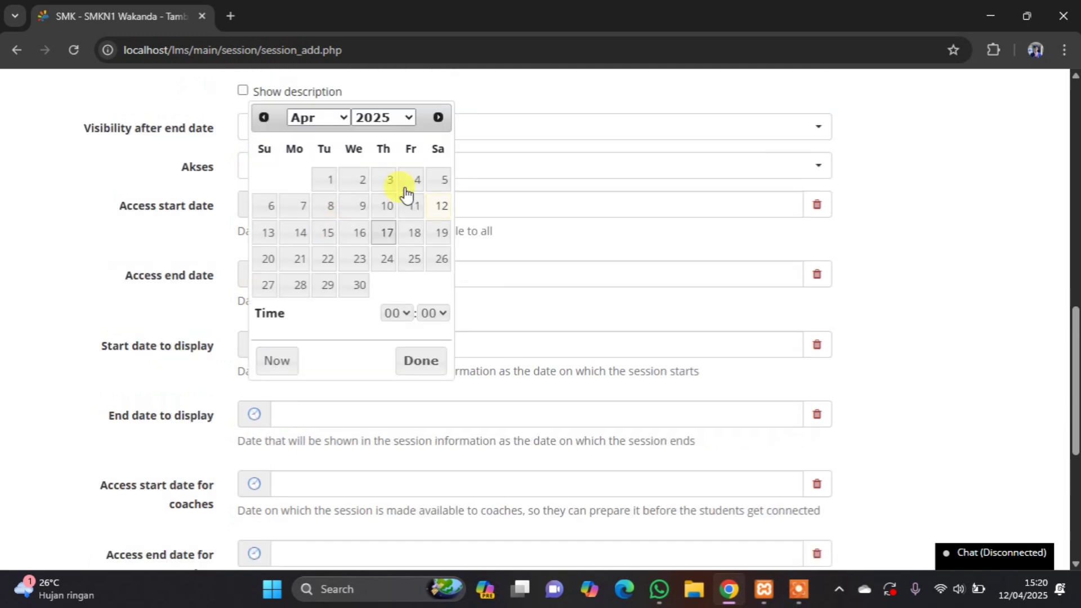
click(319, 117)
click(319, 322)
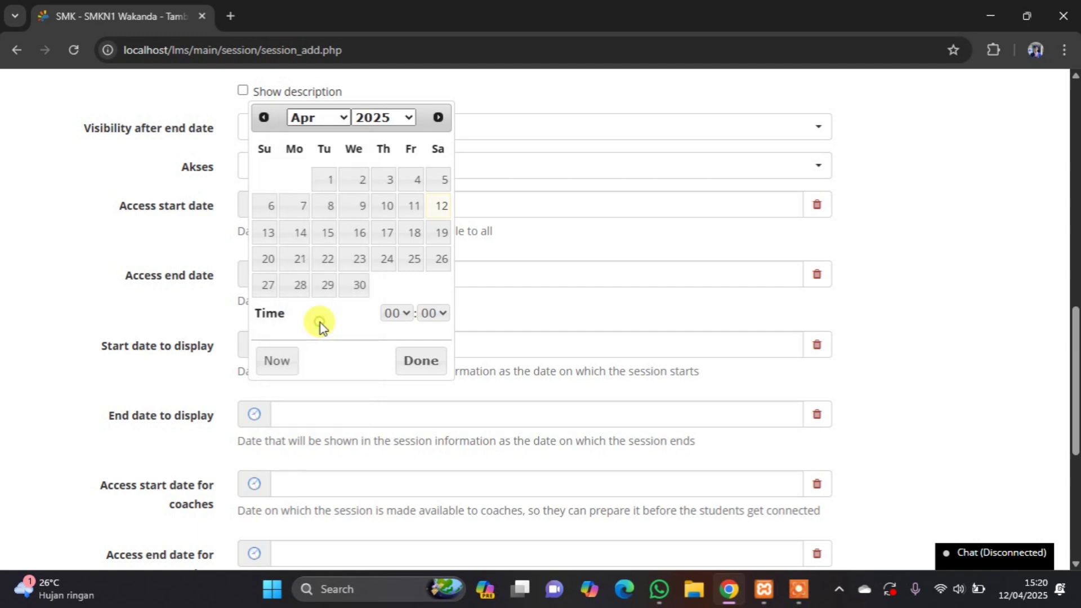
click(439, 214)
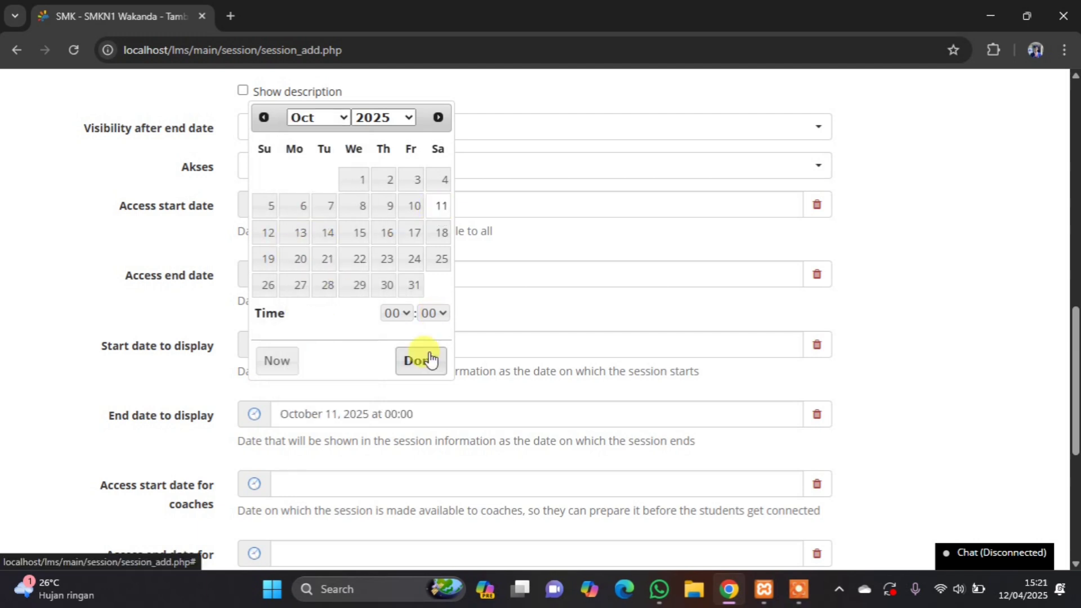
click(424, 359)
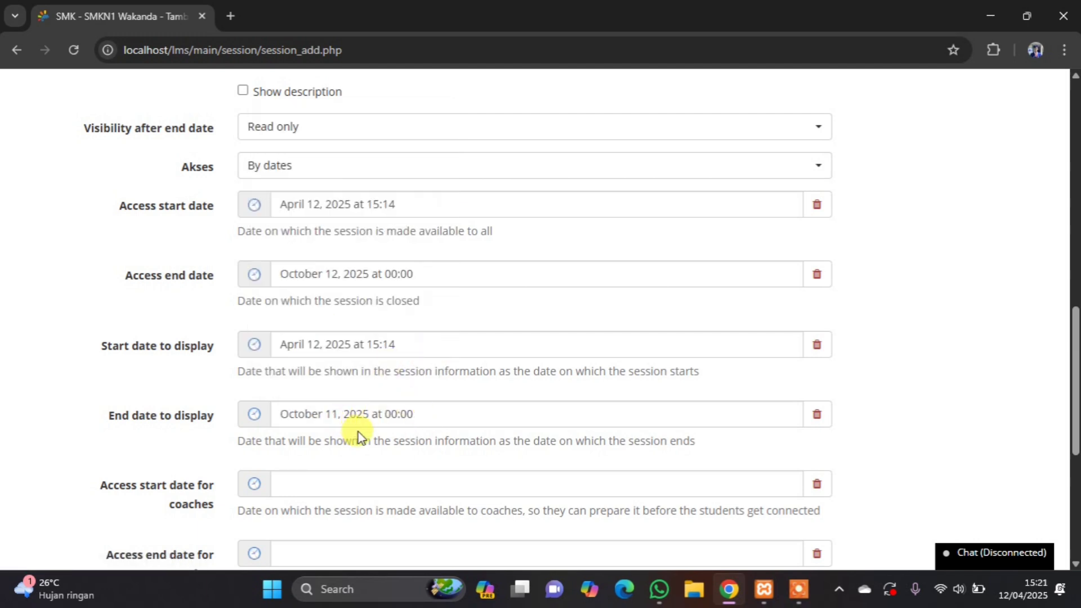
Examine the description of the end date to display, the coach access date fields and the mail notification option.
scroll(360, 428, down, 2)
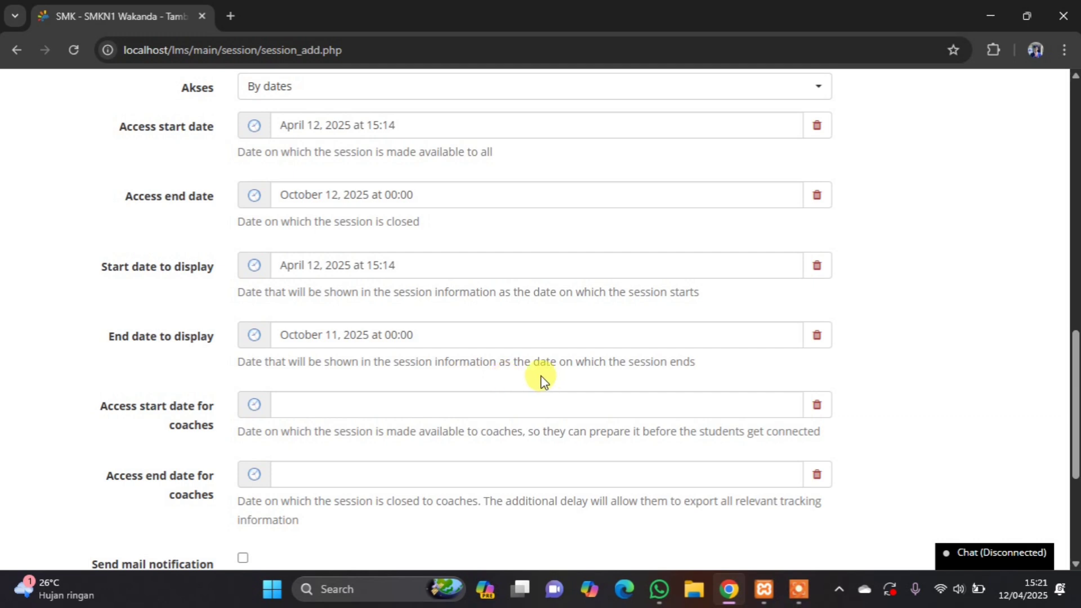
drag(712, 365, 492, 349)
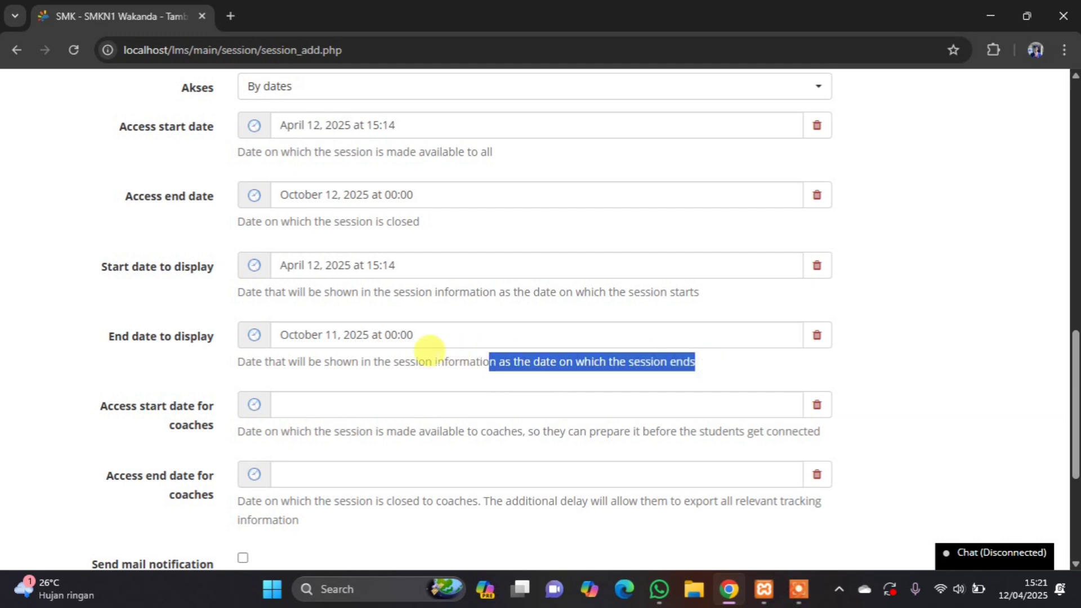
click(433, 356)
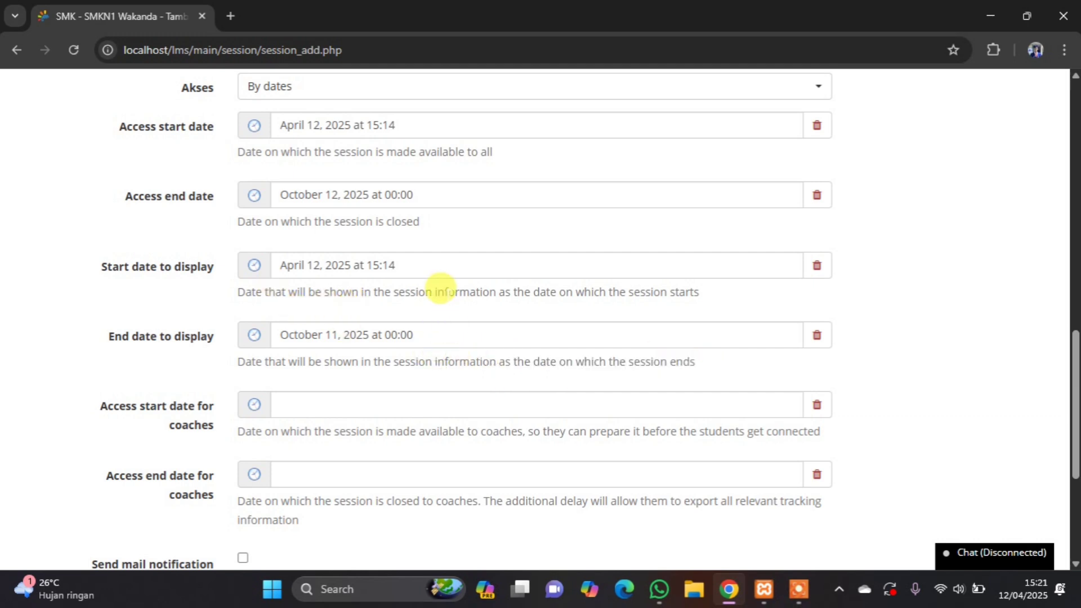
scroll(442, 290, down, 1)
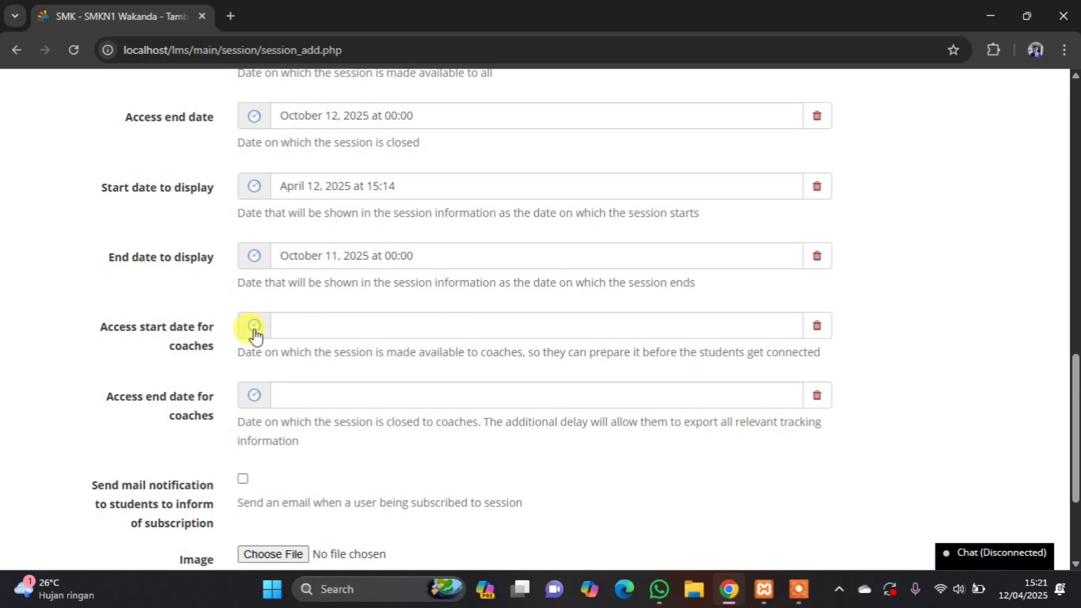
scroll(248, 326, down, 1)
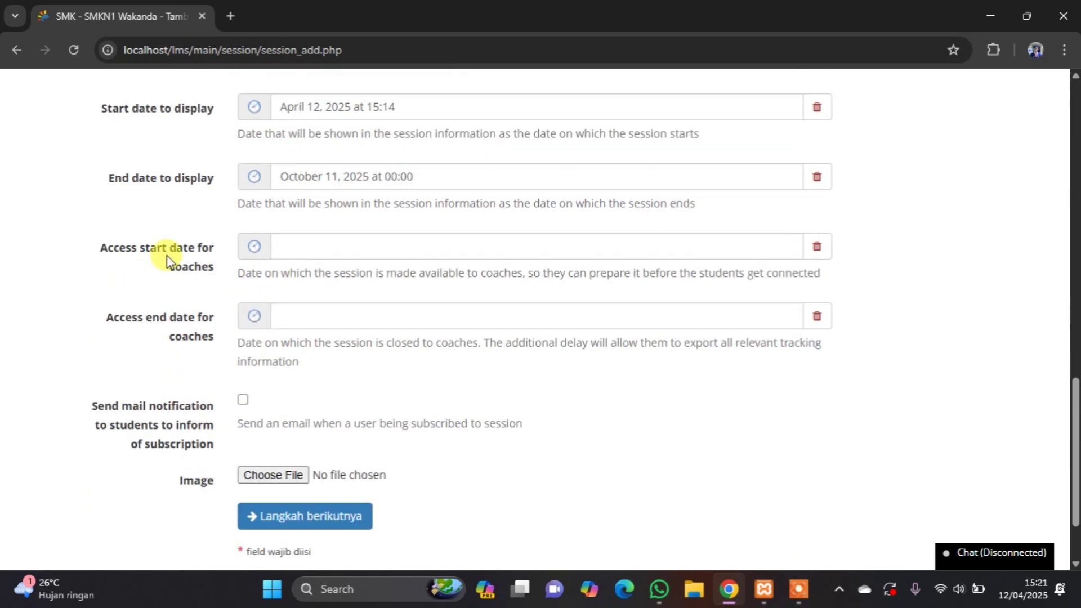
drag(174, 251, 224, 274)
click(203, 271)
drag(135, 308, 211, 336)
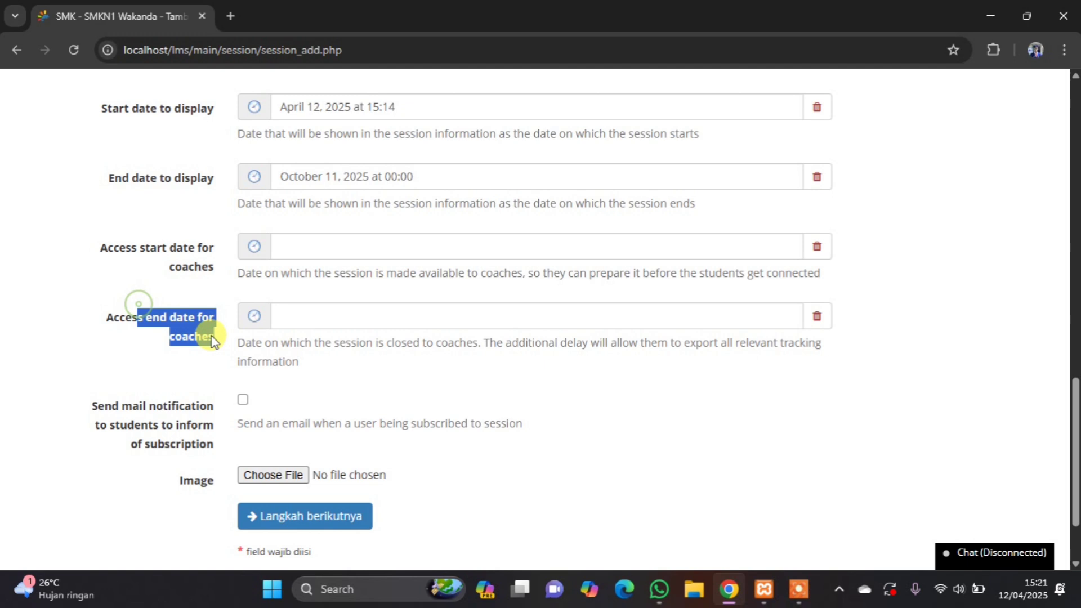
click(175, 256)
scroll(191, 304, down, 1)
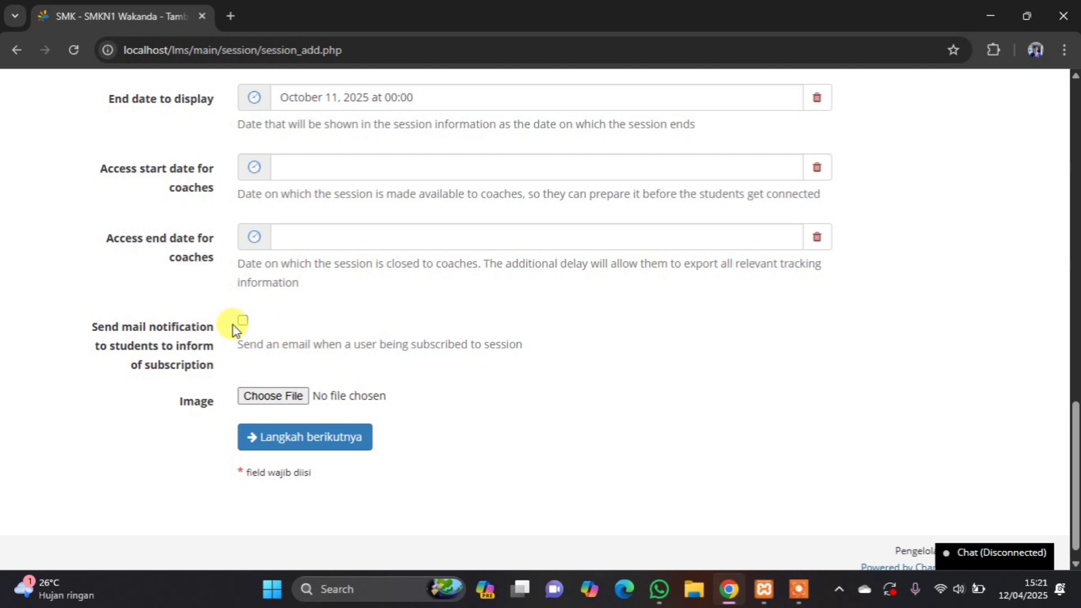
Choose "Desain tanpa judul.jpg" from the Downloads folder as the session image.
scroll(275, 333, down, 1)
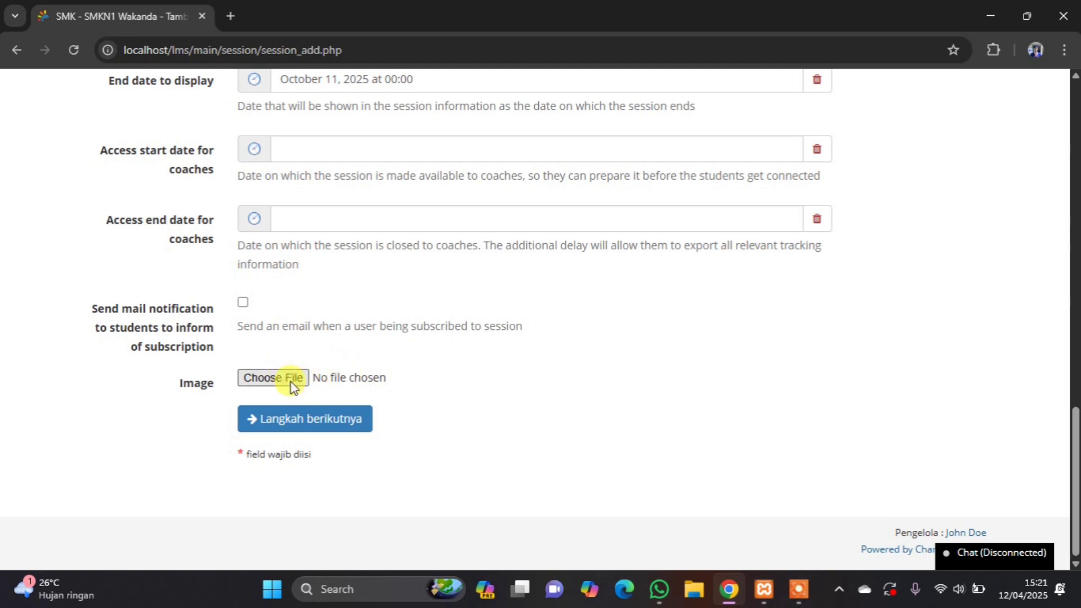
click(291, 381)
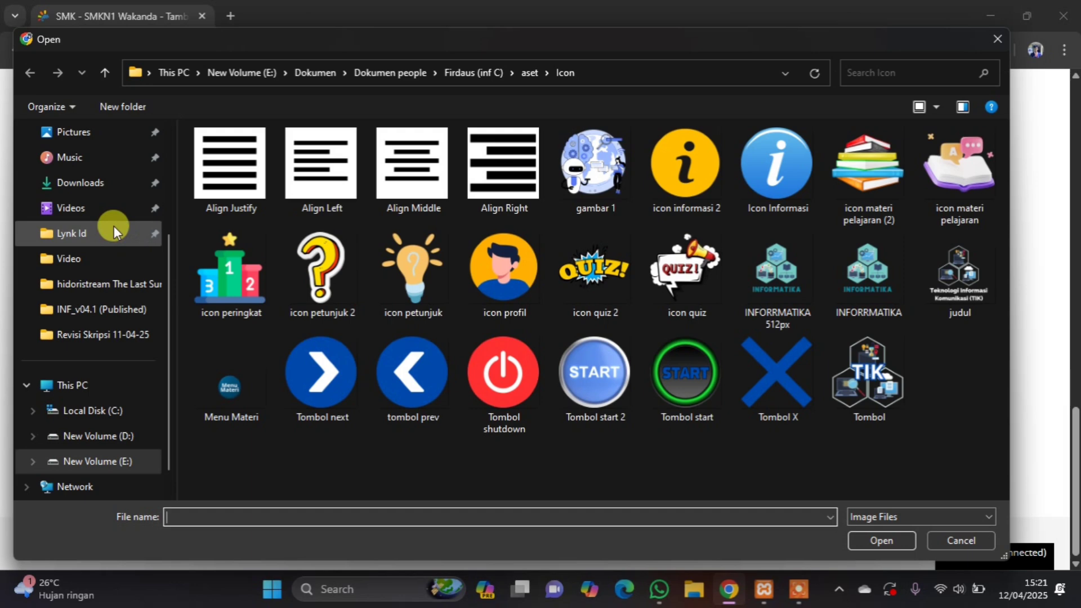
click(109, 227)
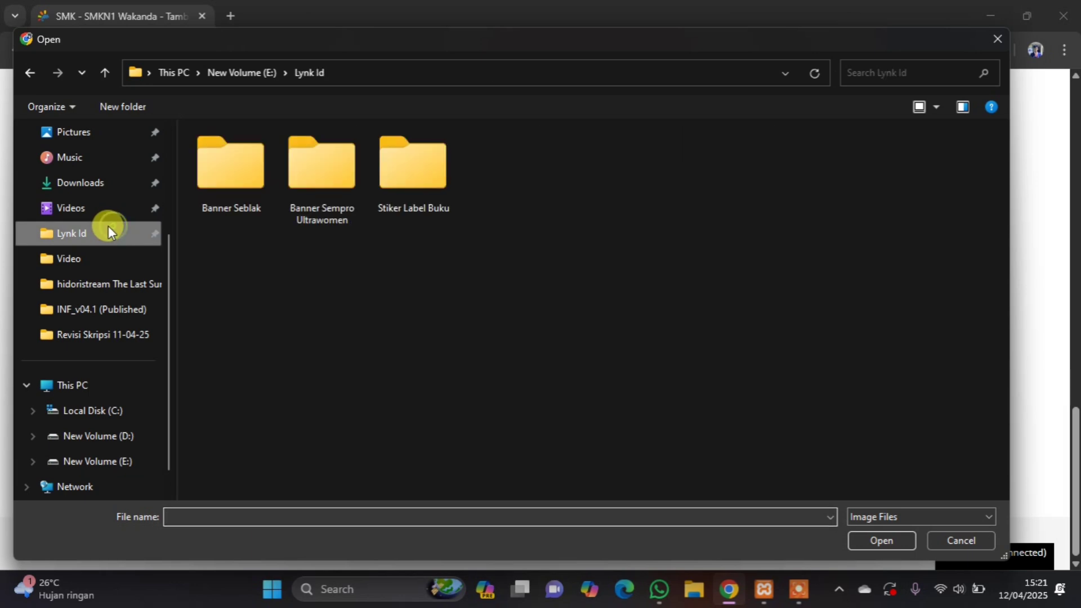
click(106, 182)
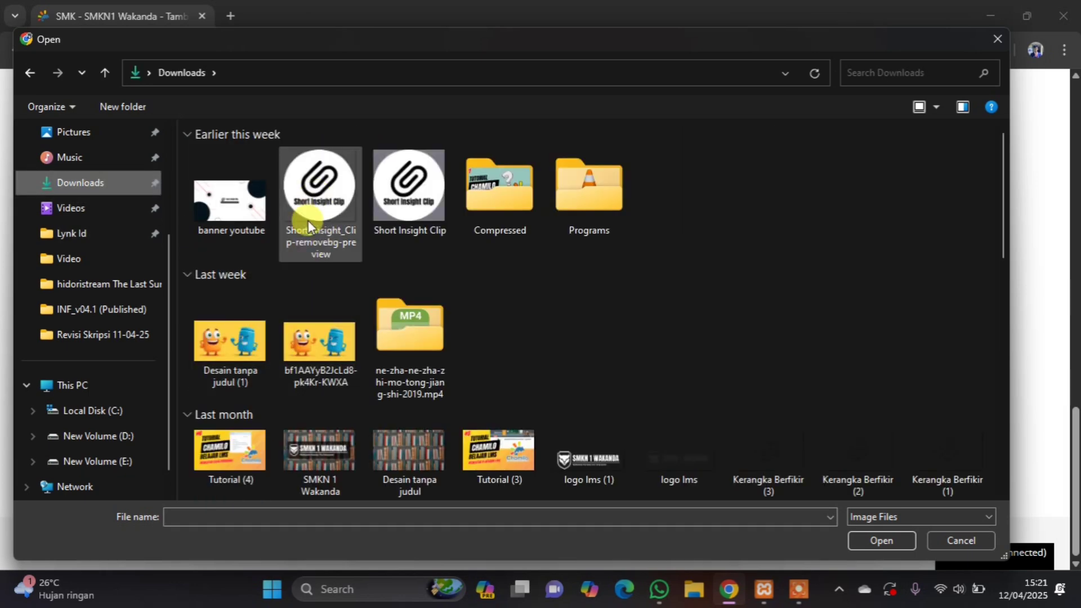
scroll(302, 282, down, 5)
scroll(302, 282, up, 5)
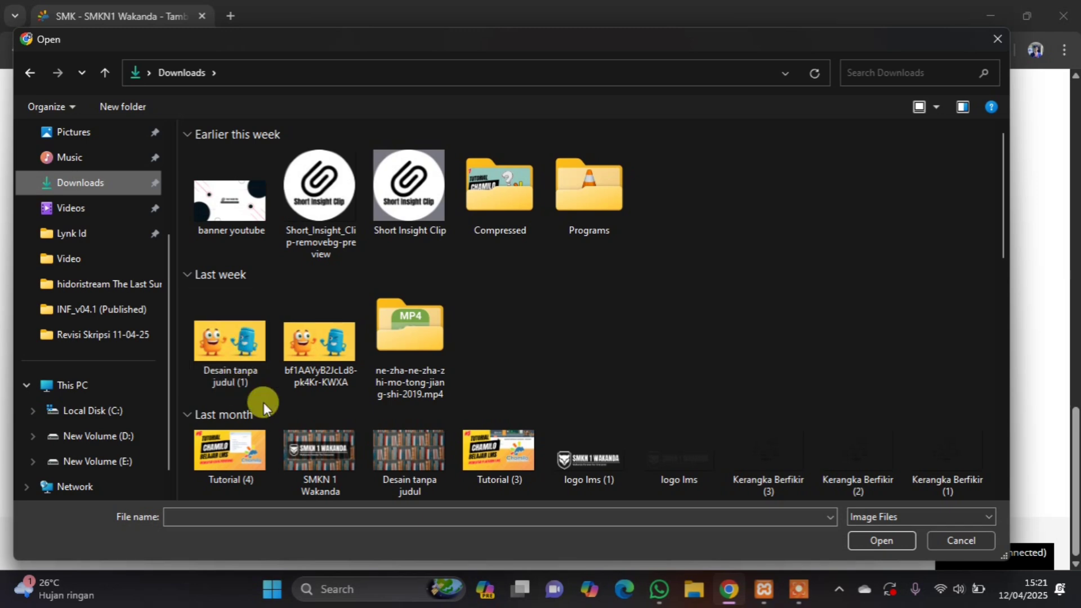
double_click(408, 453)
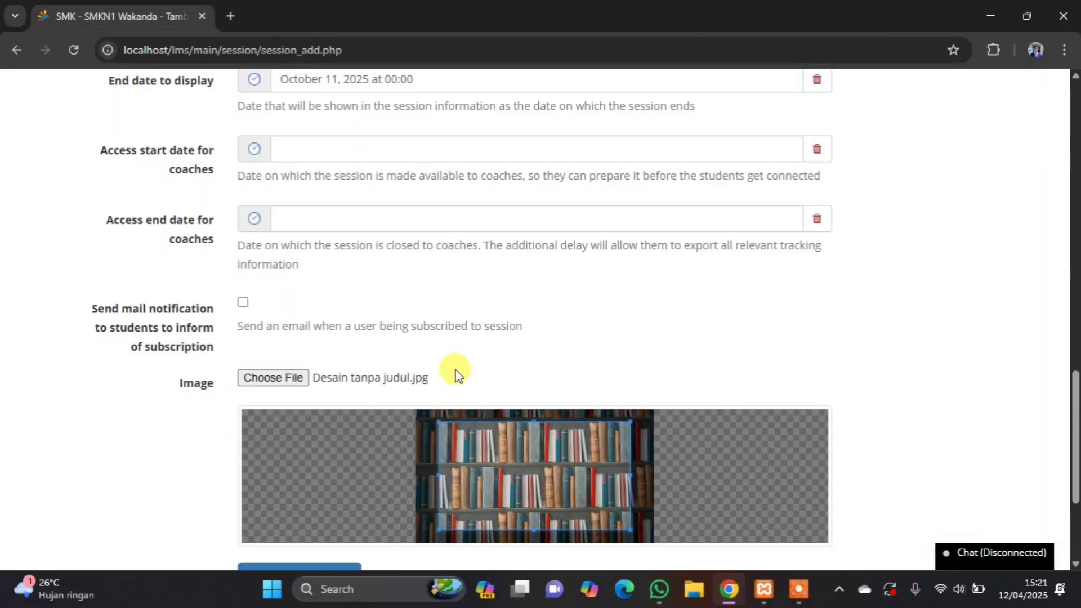
Extend the crop area to cover the whole bookshelf picture and apply the crop.
scroll(441, 429, down, 1)
drag(442, 348, 422, 331)
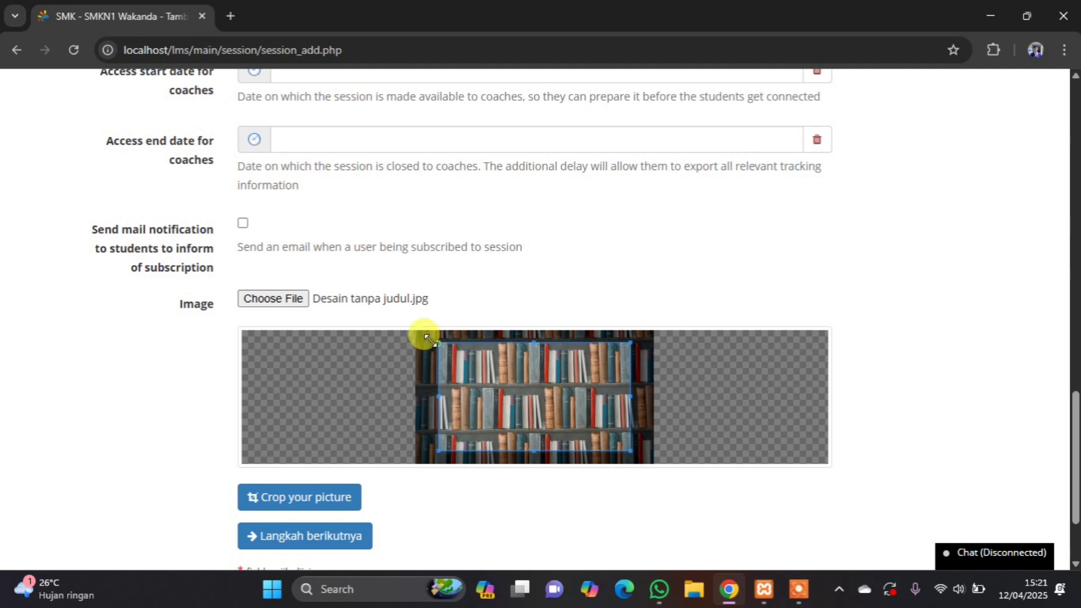
drag(630, 446, 673, 449)
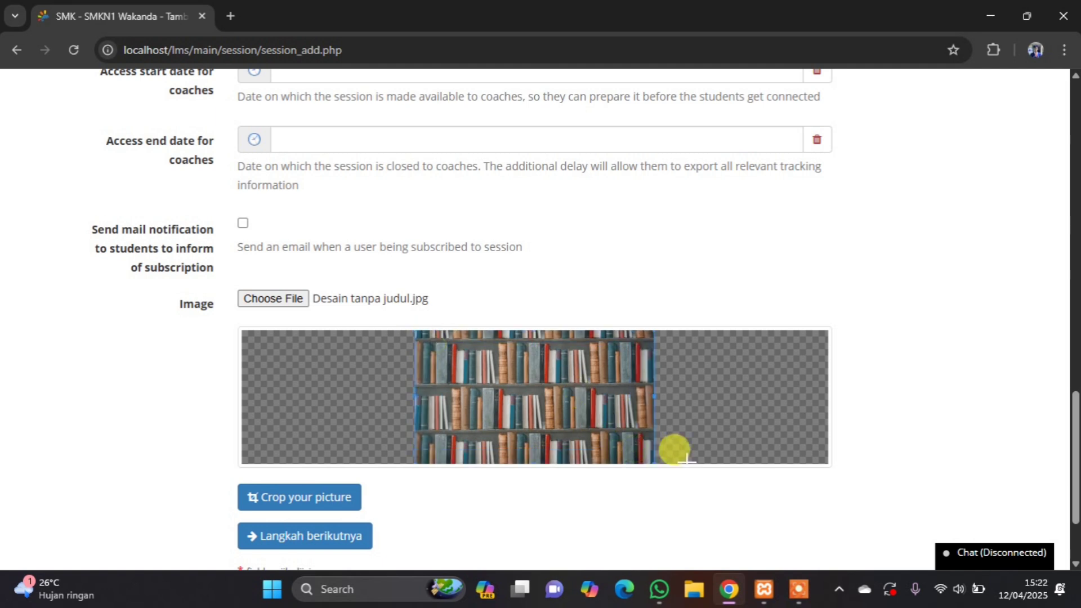
click(318, 504)
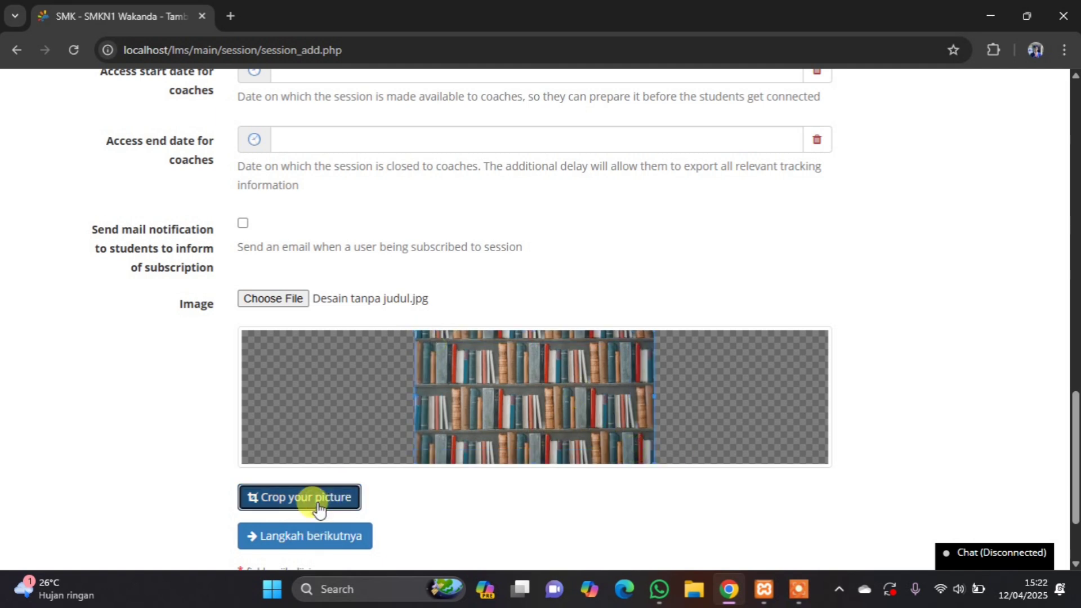
scroll(371, 427, down, 1)
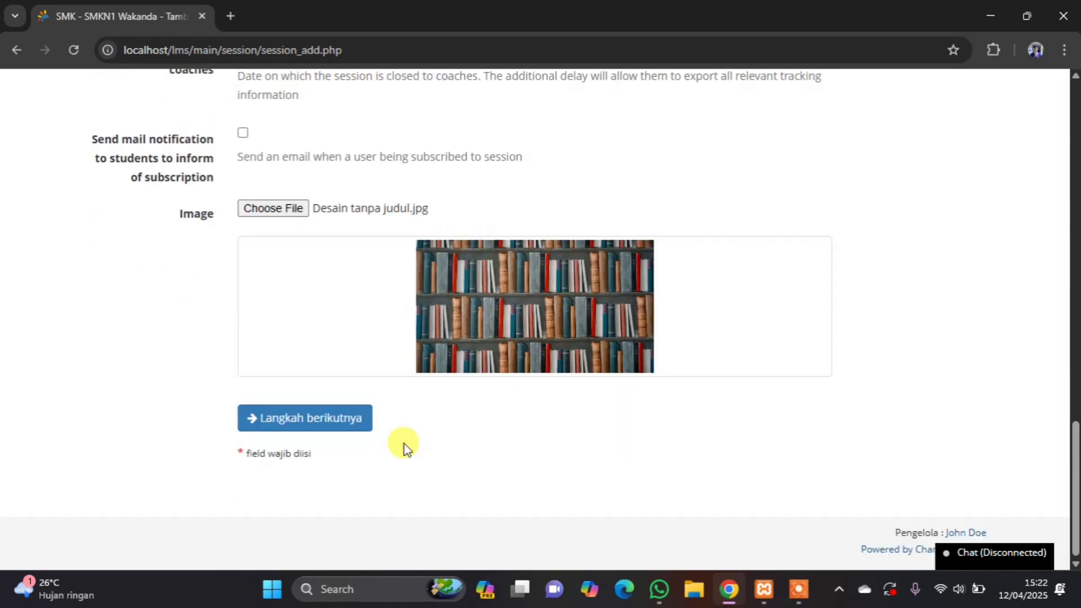
Review the completed session form and submit it to continue to adding courses.
scroll(296, 397, up, 15)
scroll(287, 367, down, 1)
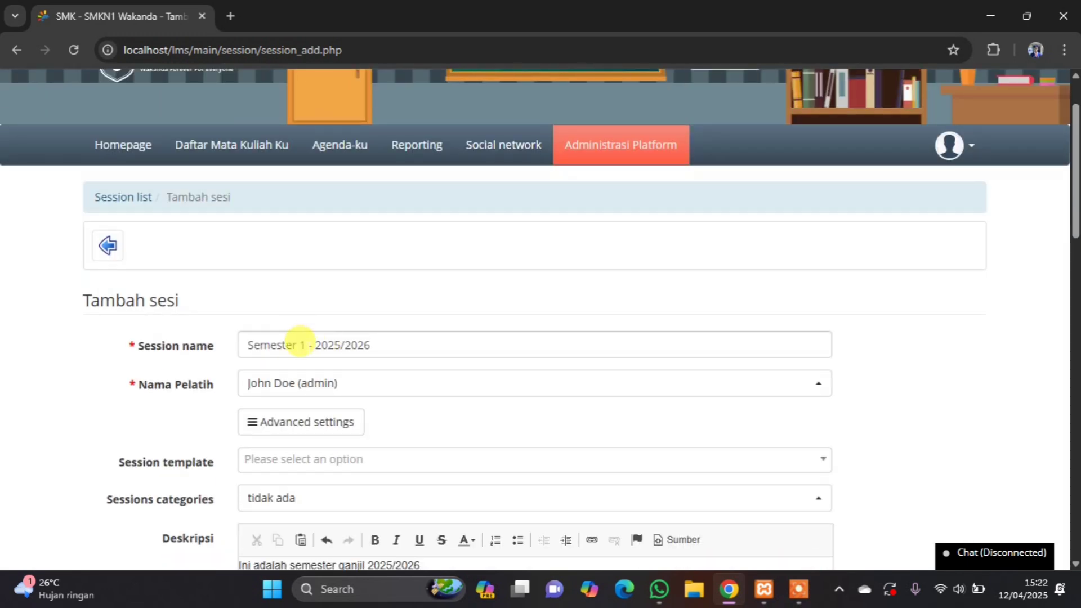
scroll(304, 377, down, 14)
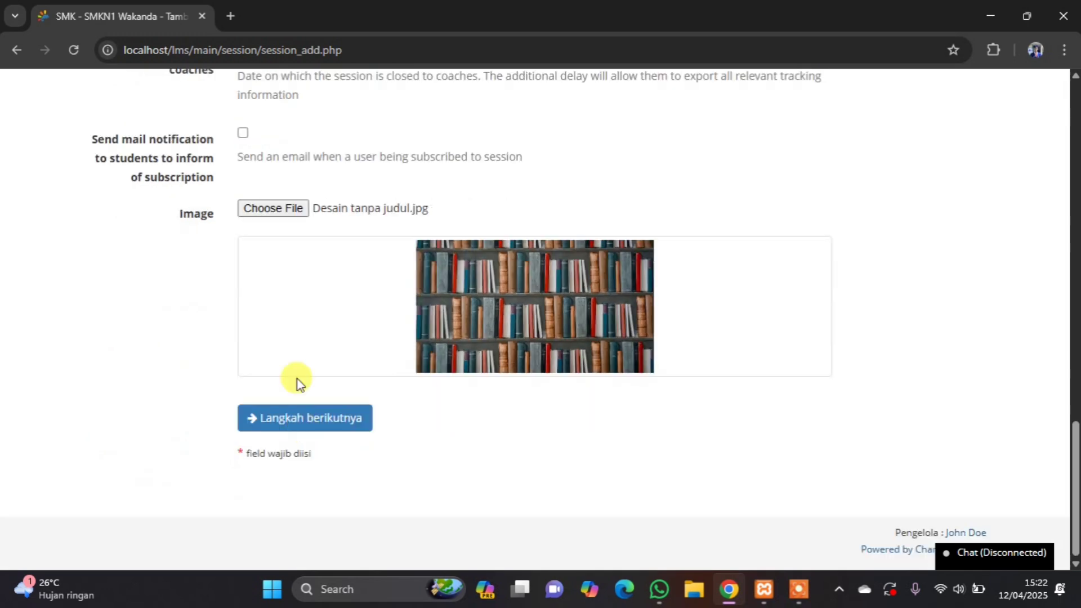
click(311, 421)
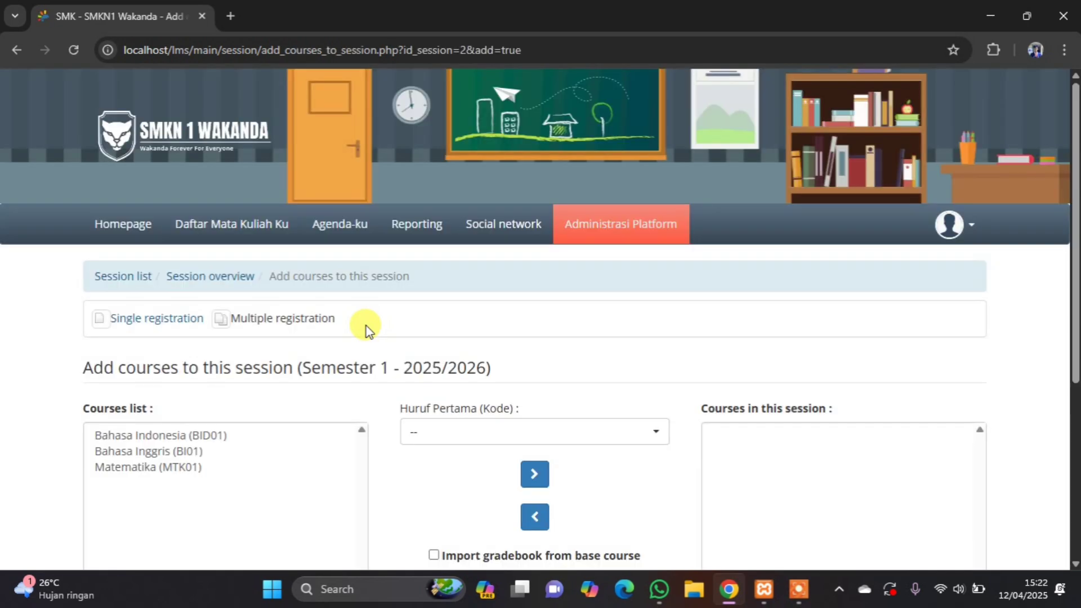
Select the courses Bahasa Indonesia (BID01), Bahasa Inggris (BI01) and Matematika (MTK01) in the courses list for the Semester 1 - 2025/2026 session.
scroll(345, 386, down, 3)
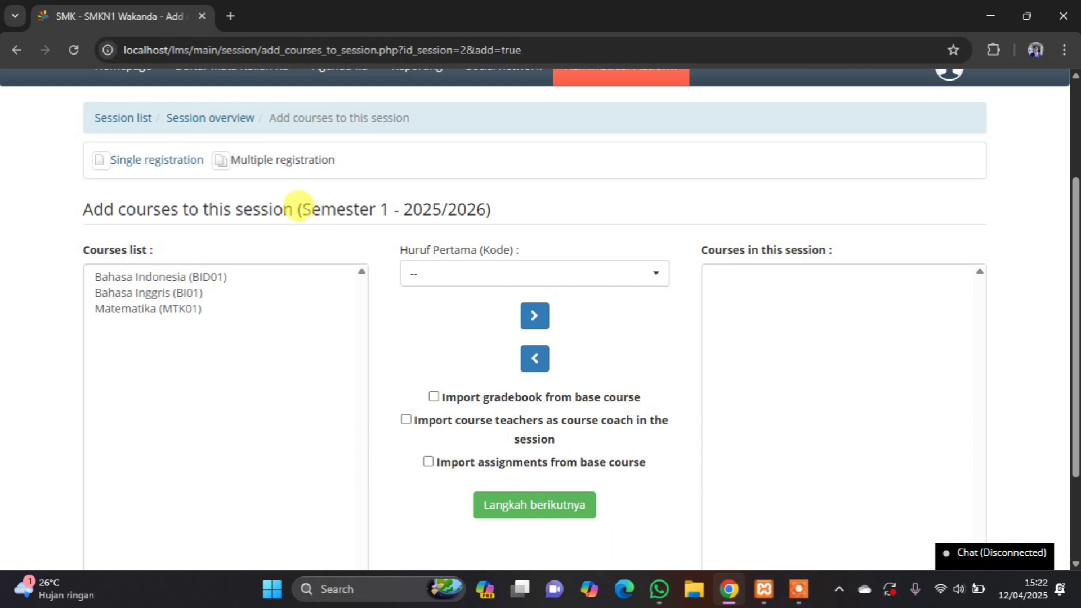
drag(299, 209, 471, 210)
click(298, 252)
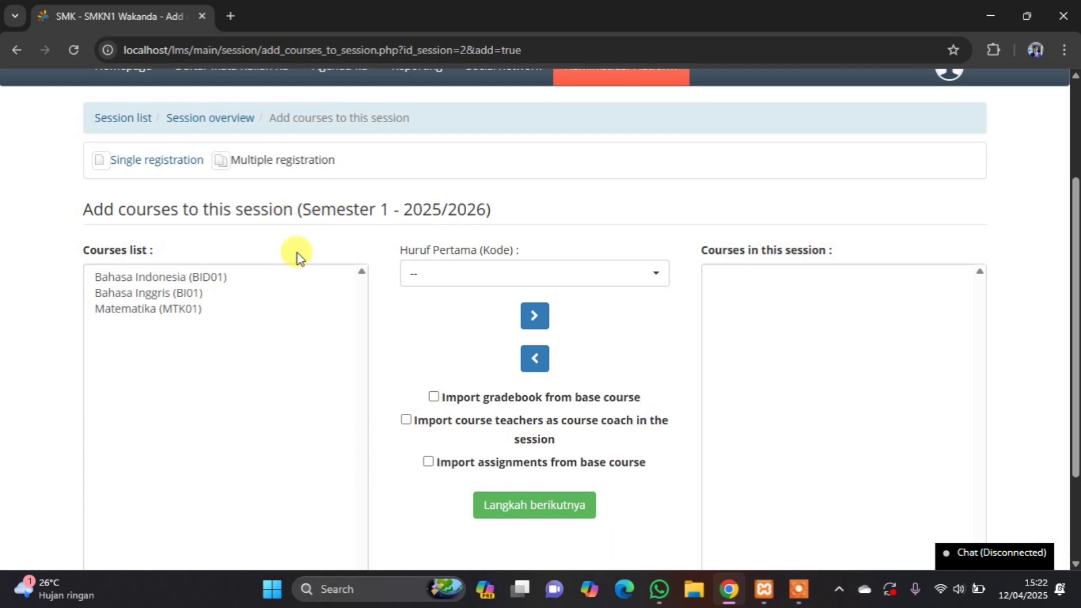
click(169, 309)
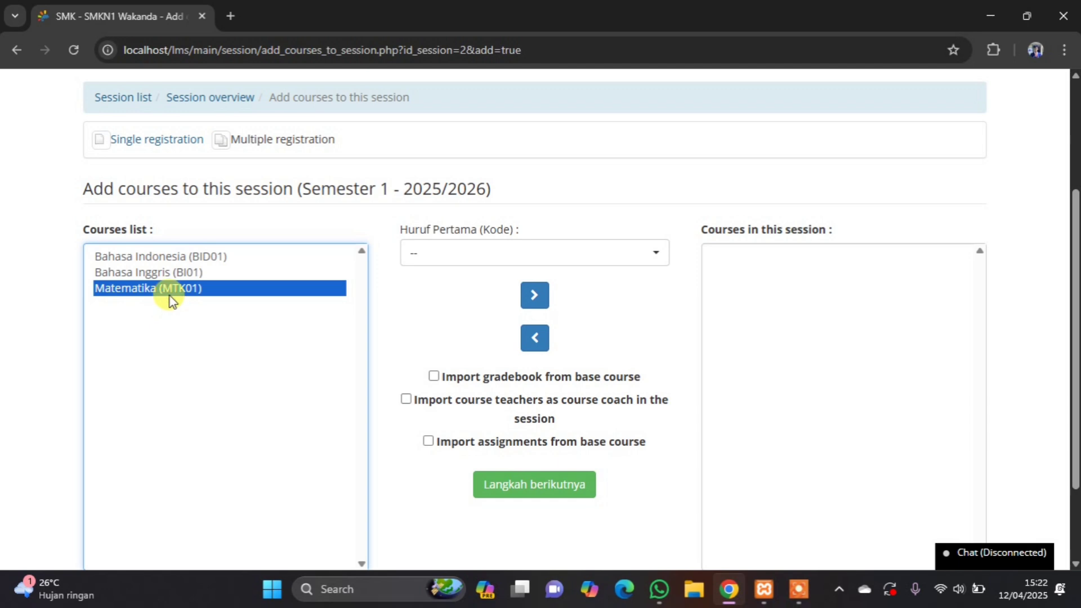
click(170, 258)
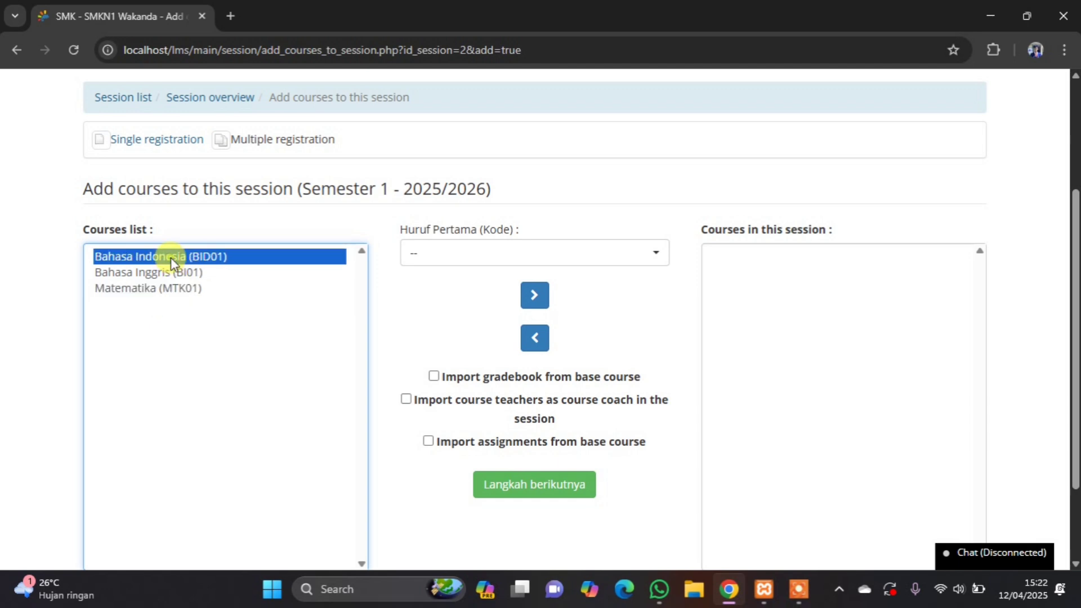
shift+click(172, 272)
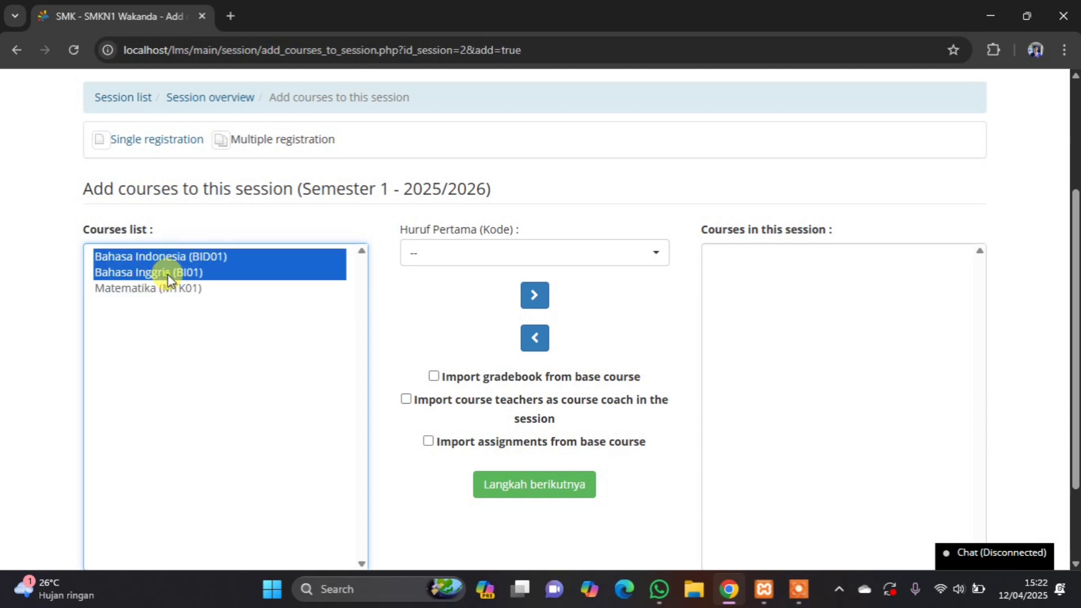
shift+click(176, 290)
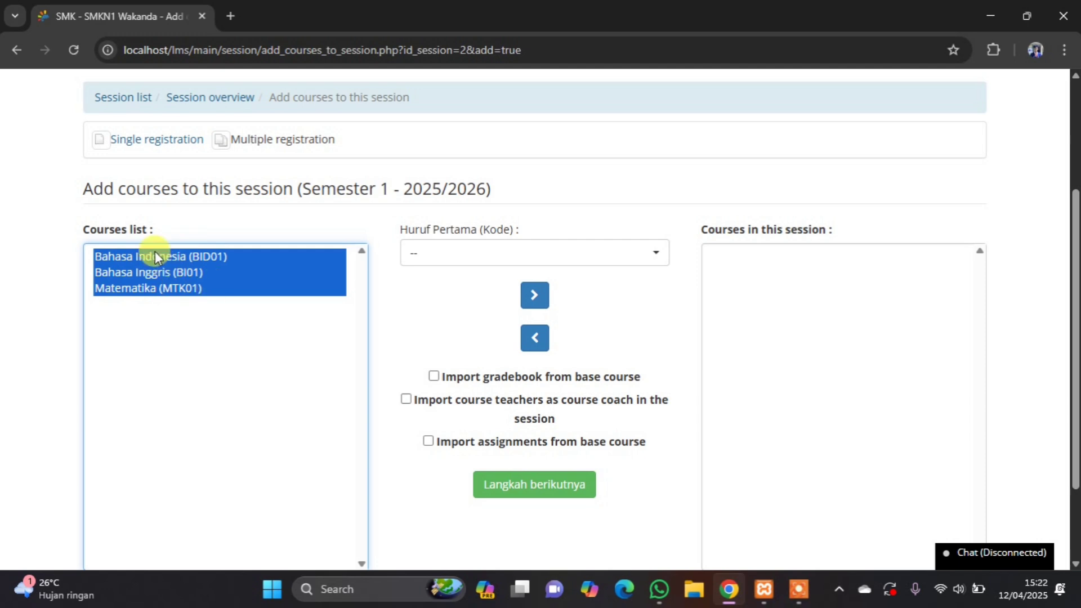
View the letters offered by the first-letter course code filter (Huruf Pertama) without choosing one.
scroll(145, 321, down, 2)
scroll(162, 340, up, 3)
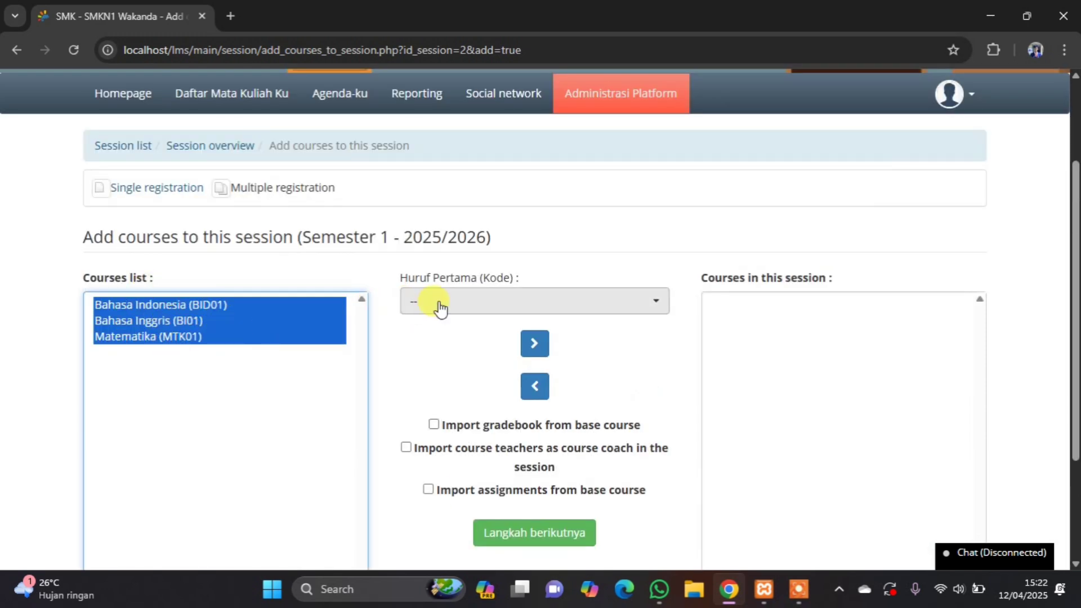
click(504, 312)
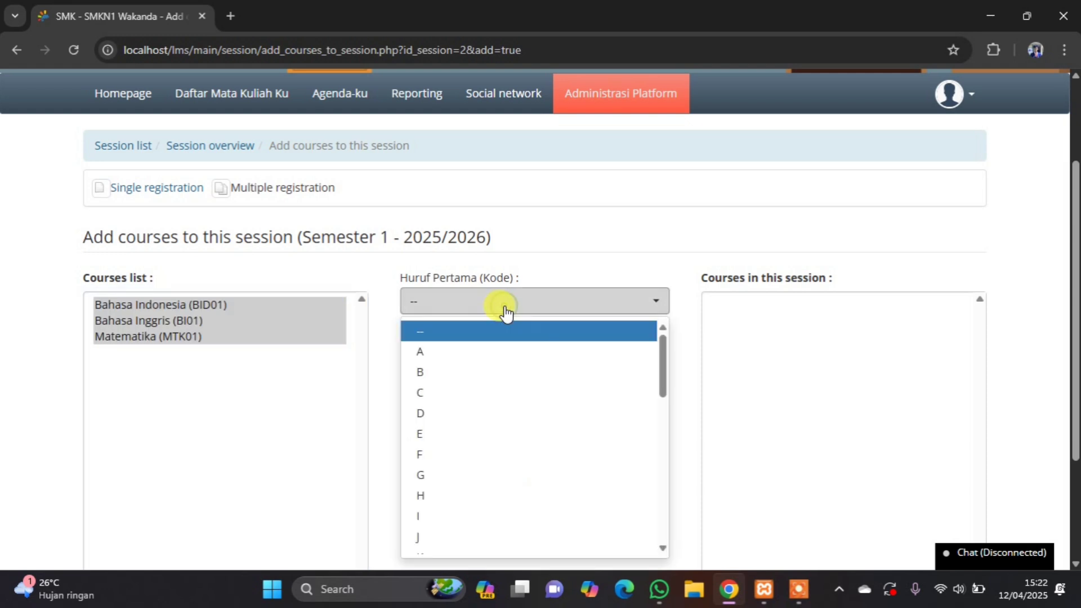
click(503, 310)
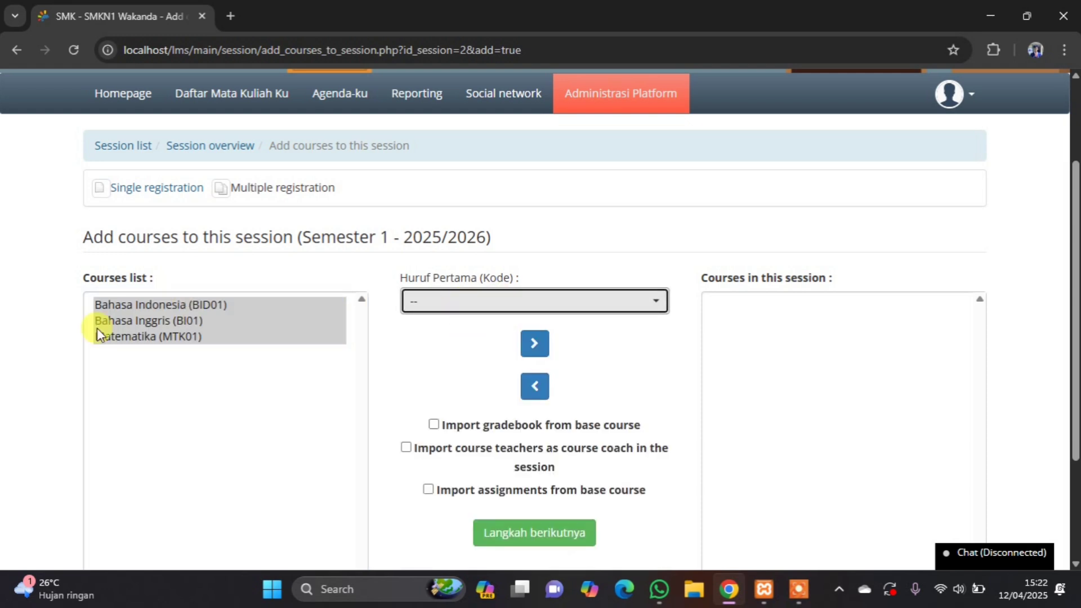
Enable importing the gradebook, the course teachers as course coaches, and the assignments from the base course.
scroll(498, 310, down, 1)
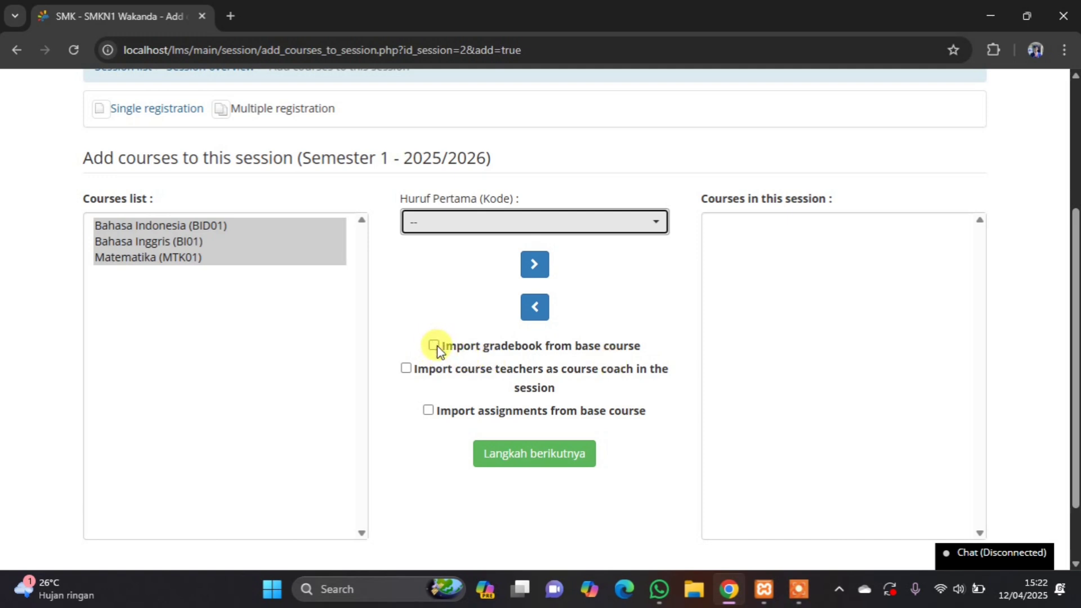
click(433, 345)
click(406, 368)
click(429, 410)
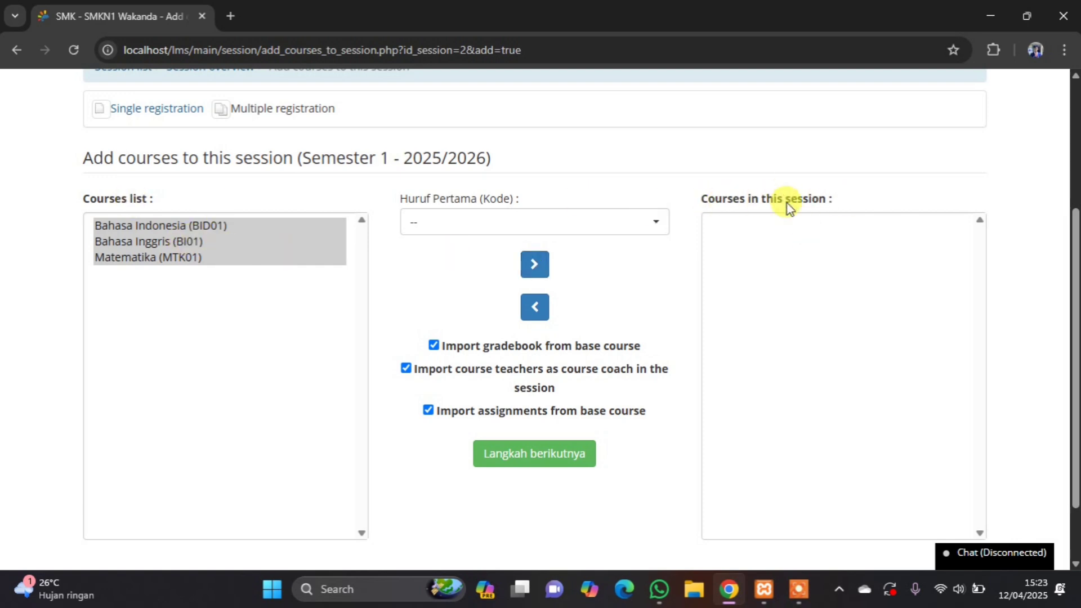
Add the selected courses Bahasa Indonesia (BID01), Bahasa Inggris (BI01) and Matematika (MTK01) to the session's courses.
click(535, 269)
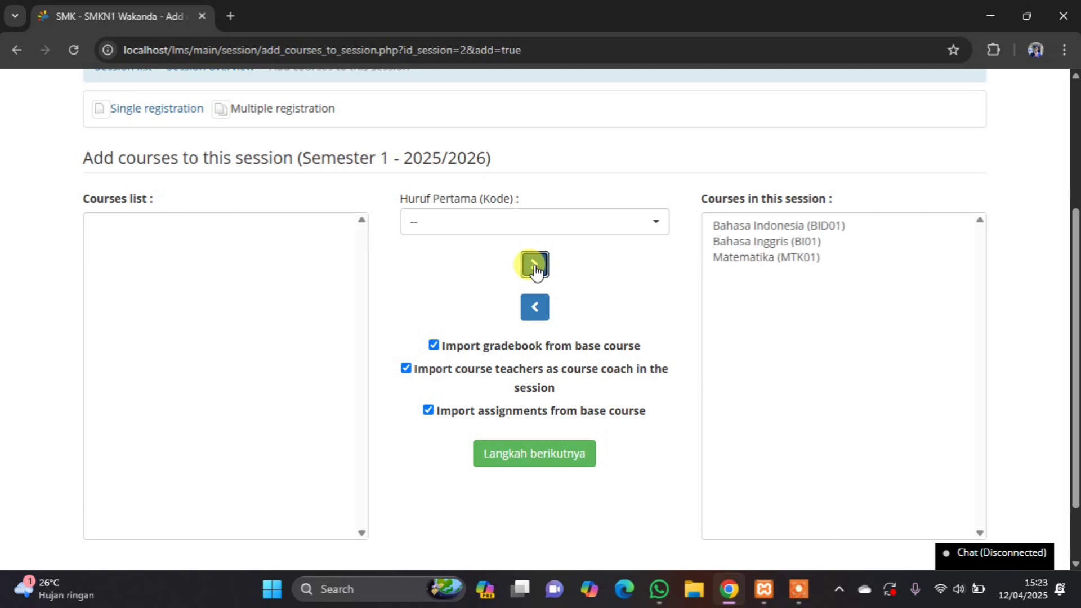
scroll(759, 265, down, 2)
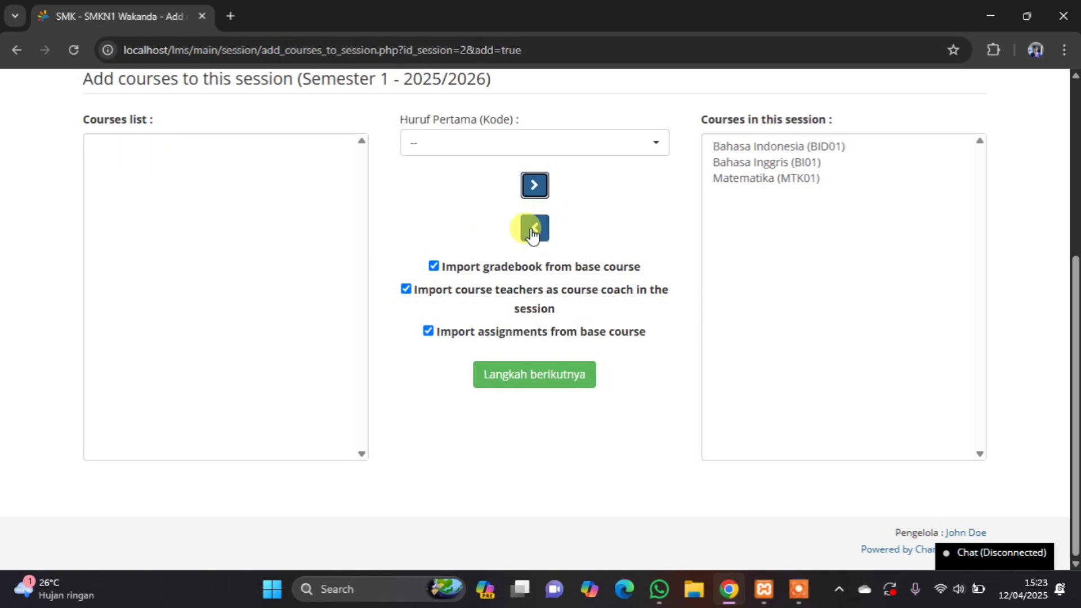
Remove Bahasa Indonesia (BID01) from the session's courses and add it back.
click(752, 163)
click(754, 179)
click(753, 147)
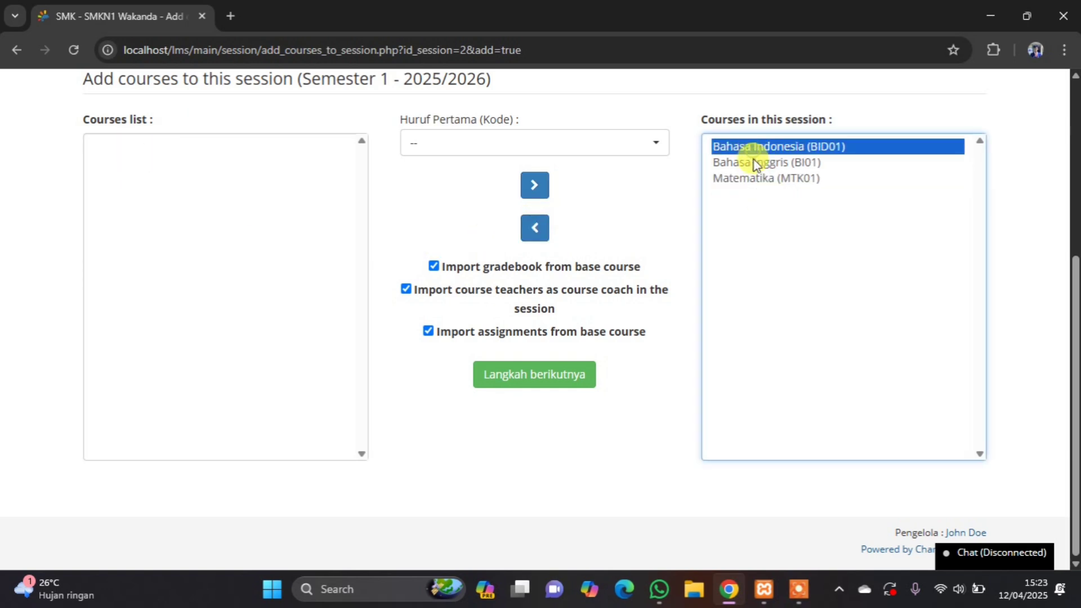
click(534, 227)
click(159, 145)
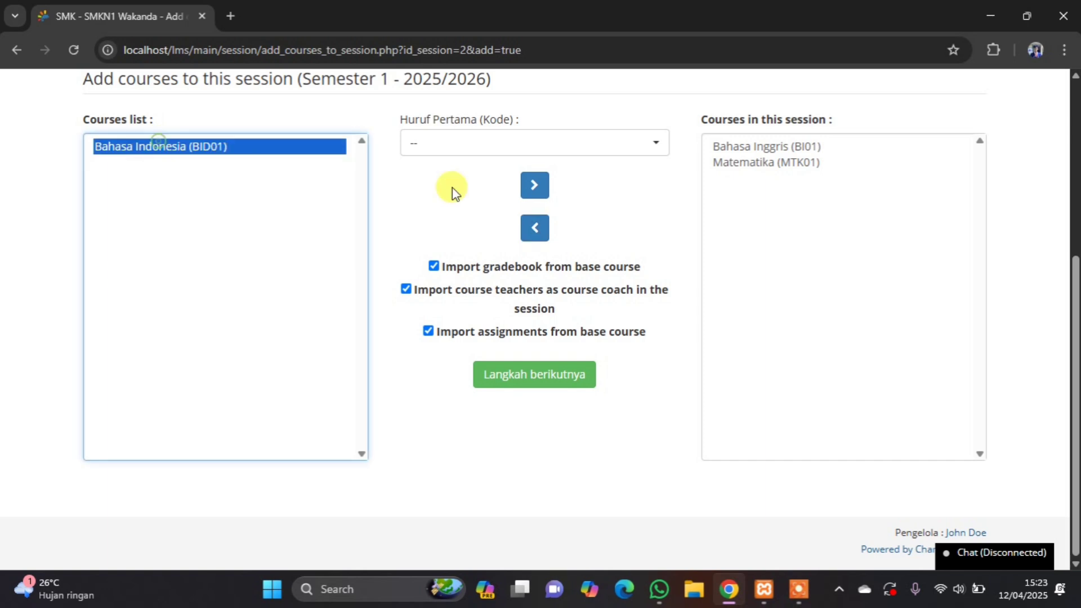
click(533, 185)
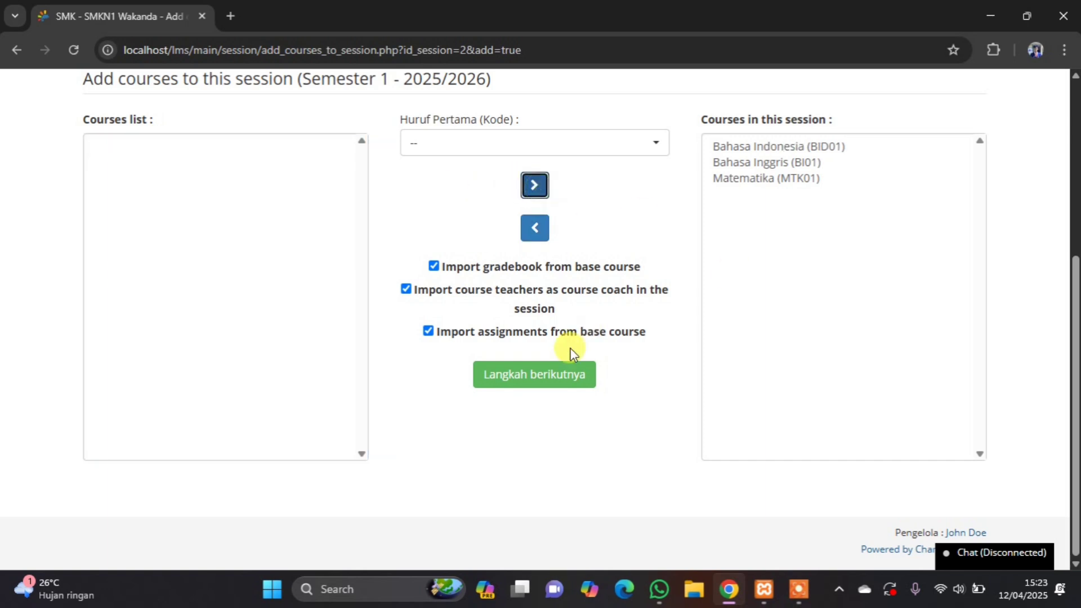
Submit the session's course selection and continue to subscribing users.
click(571, 373)
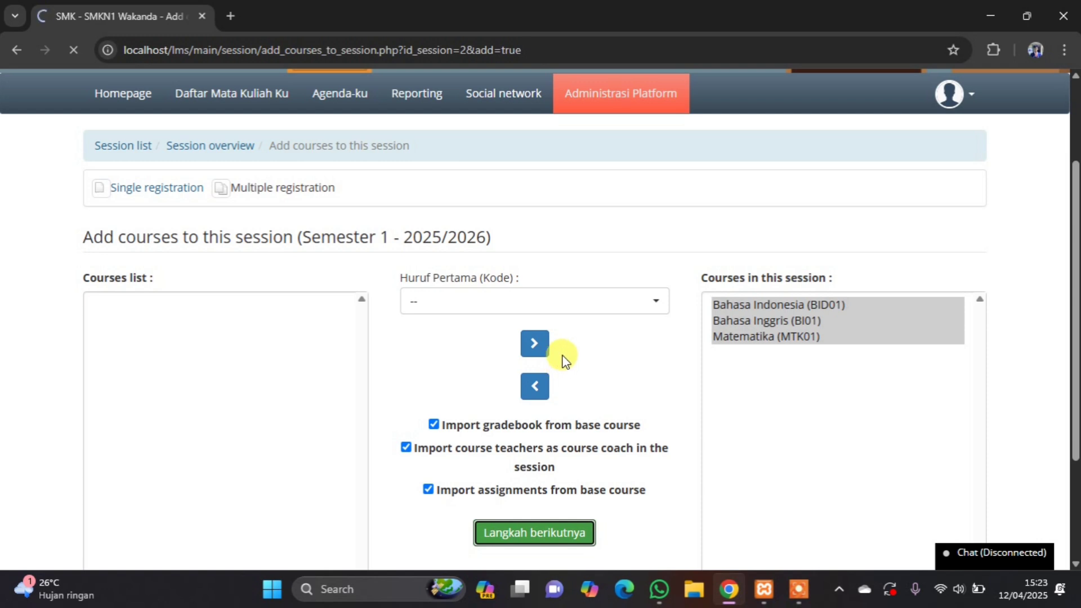
scroll(507, 354, down, 3)
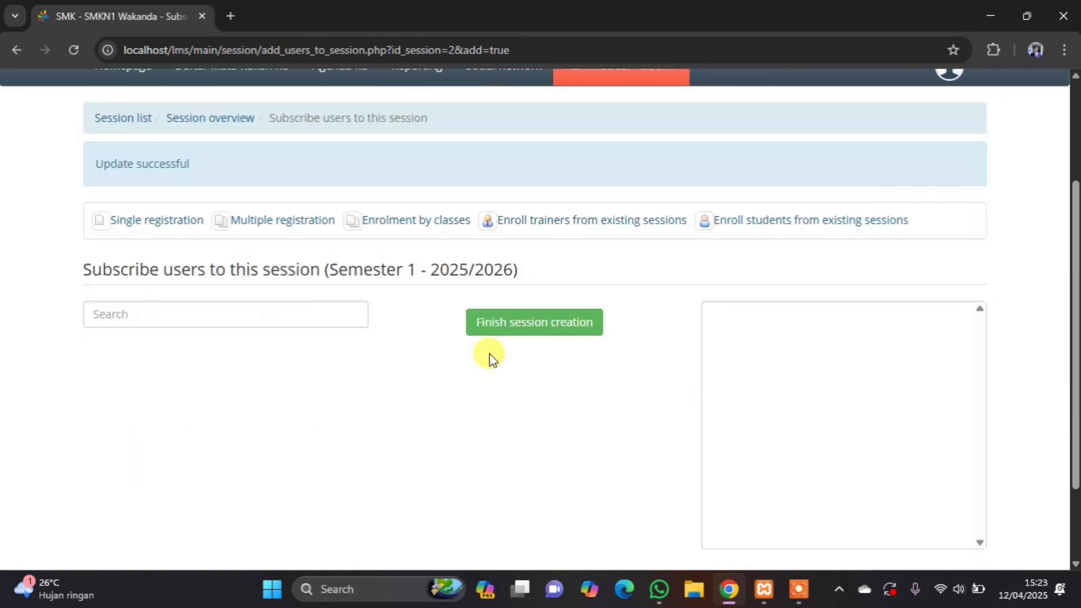
scroll(387, 313, down, 2)
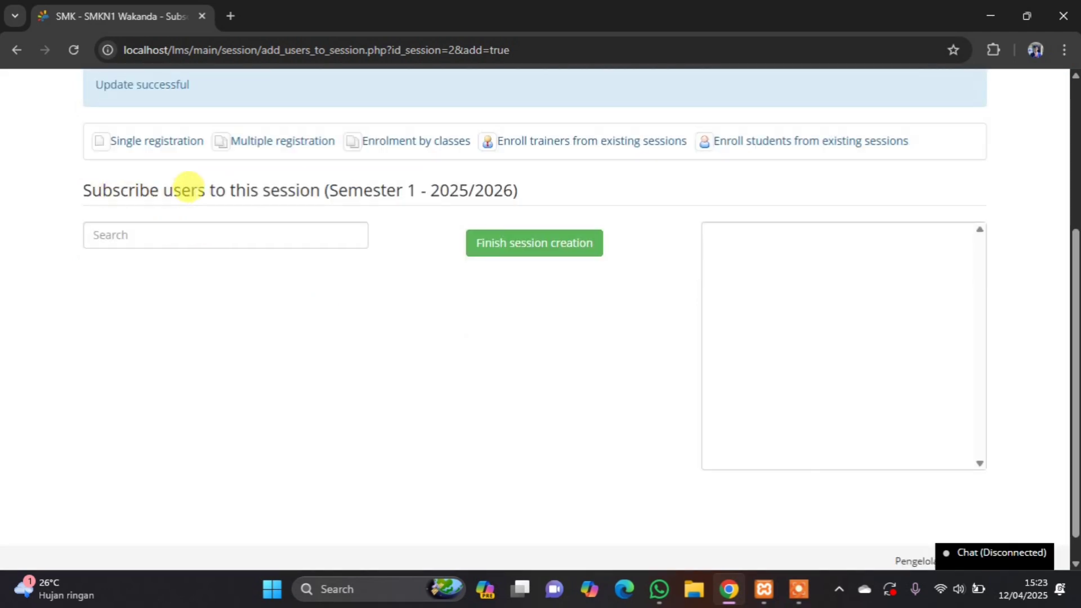
scroll(414, 248, down, 1)
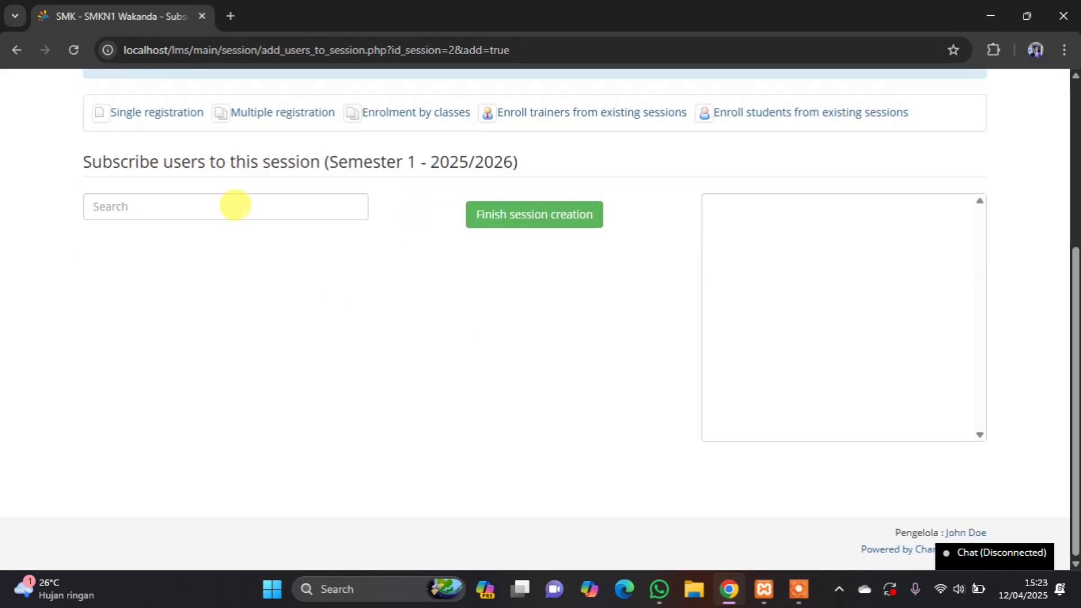
Finish creating the Semester 1 - 2025/2026 session without subscribing any users at this stage.
click(235, 205)
click(442, 267)
scroll(405, 208, up, 2)
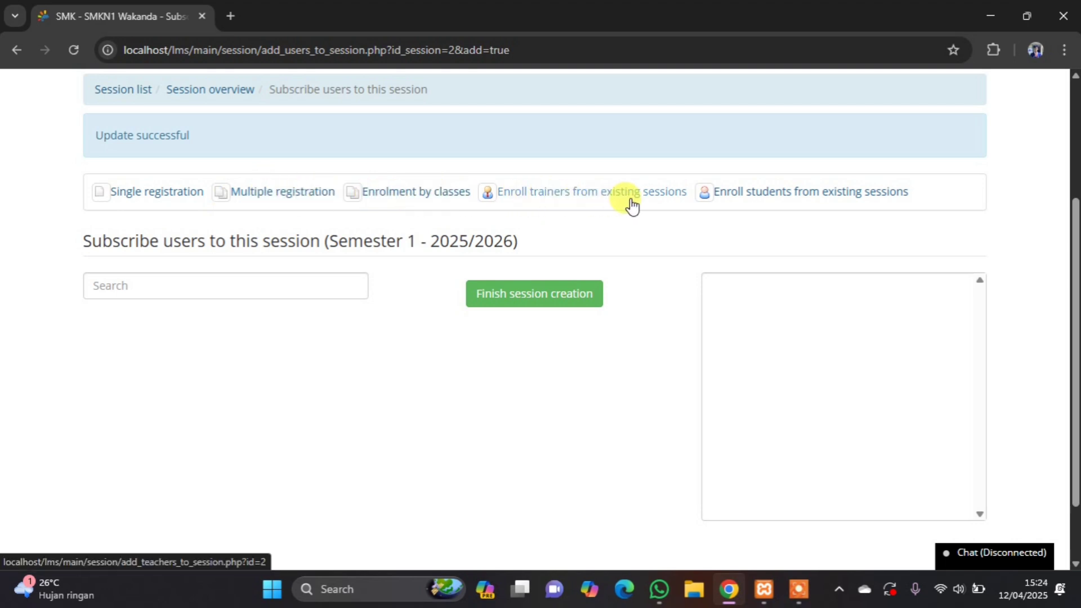
click(525, 294)
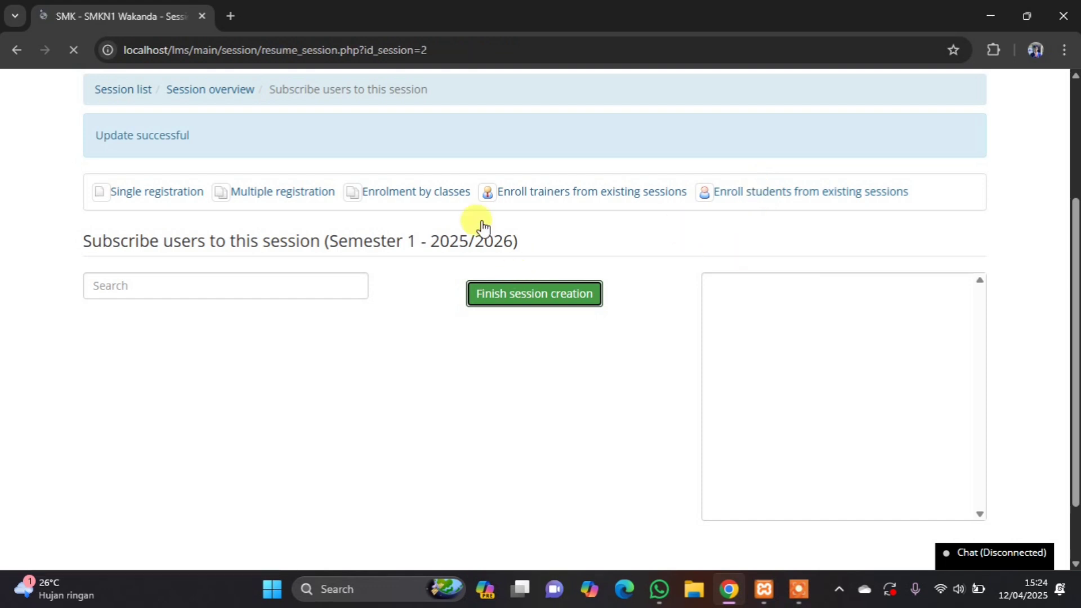
Review the session overview's general properties, image, course list and user list, and open user subscription for the session.
scroll(350, 314, down, 5)
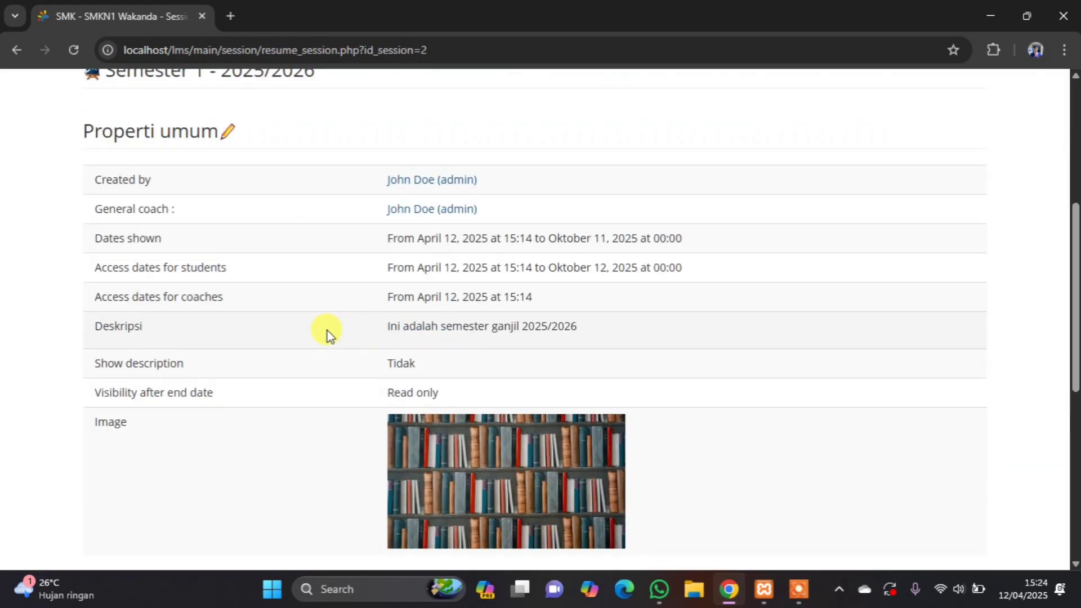
scroll(262, 293, down, 2)
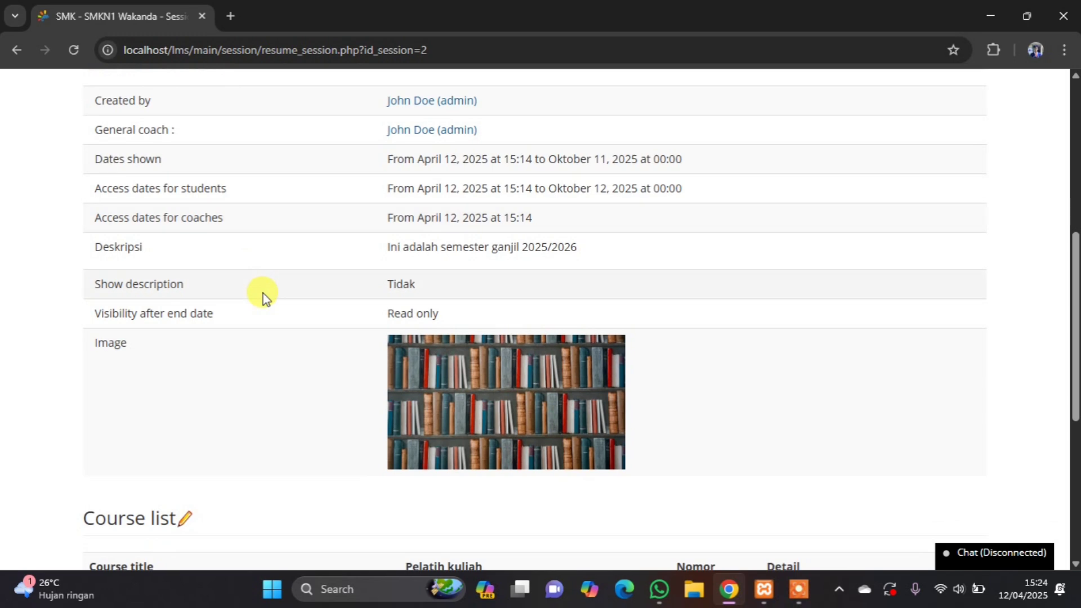
scroll(251, 292, down, 2)
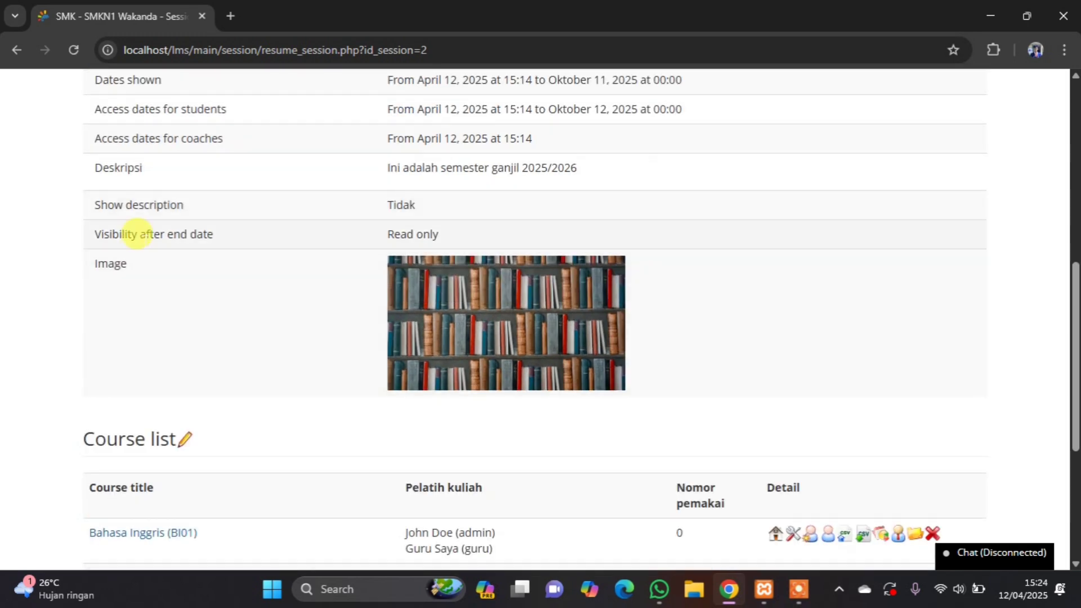
drag(386, 234, 489, 238)
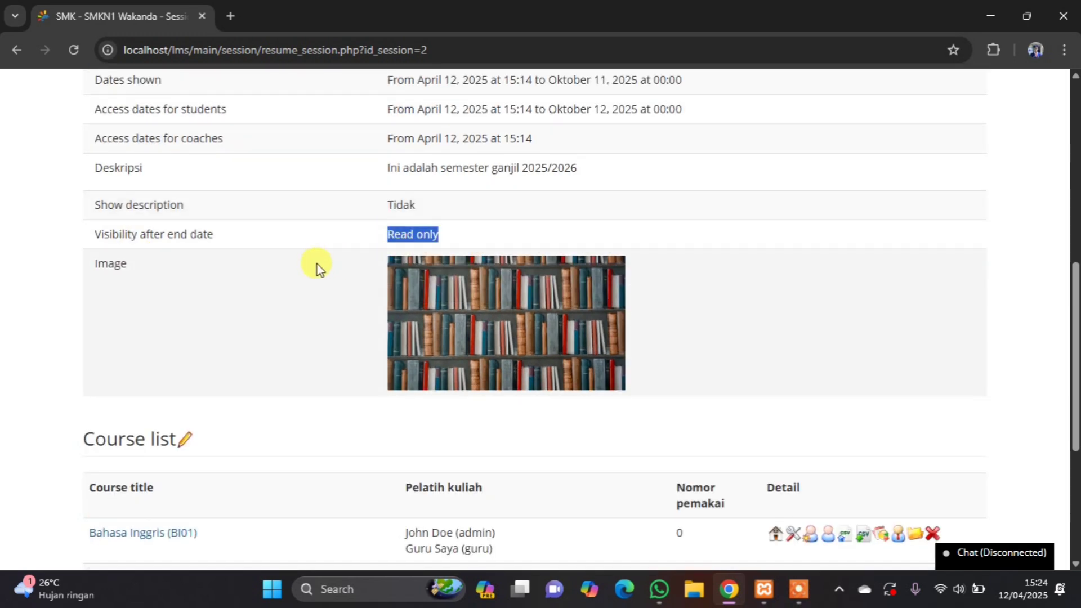
scroll(289, 275, down, 7)
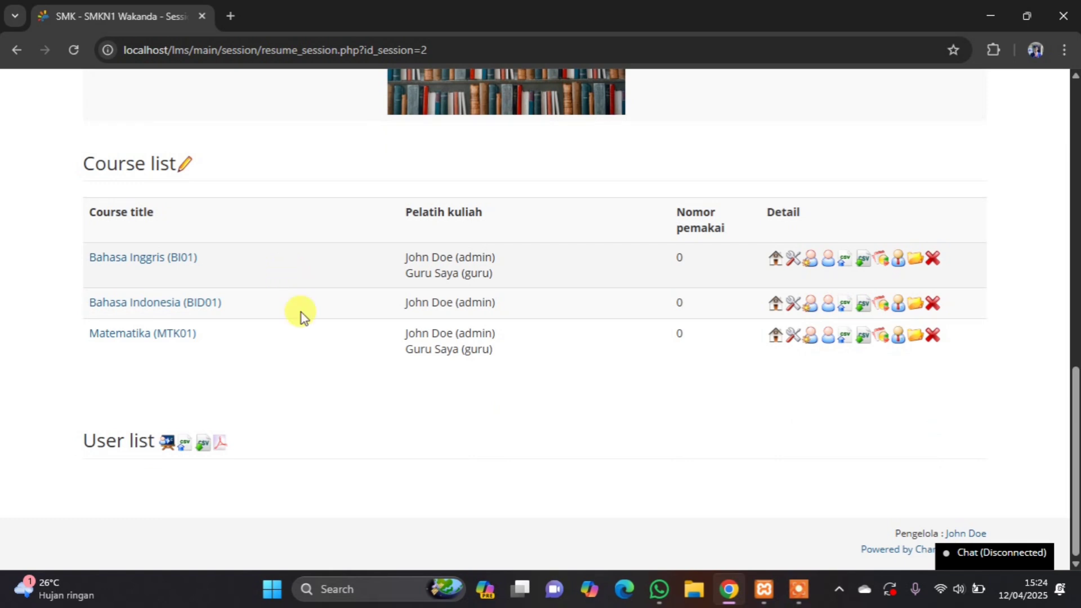
scroll(326, 229, up, 3)
scroll(349, 225, down, 1)
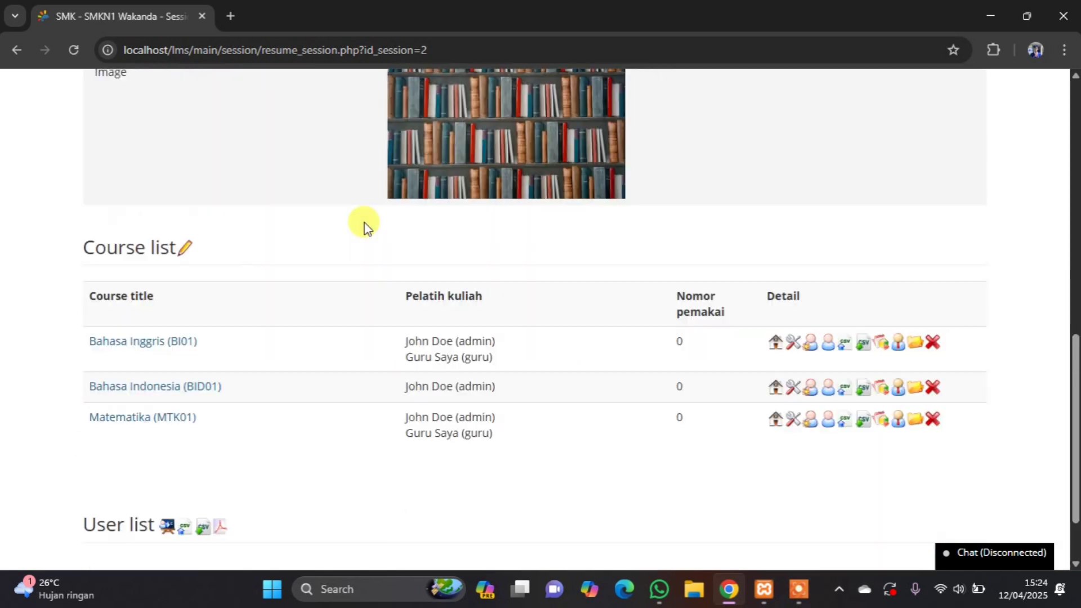
scroll(363, 221, down, 2)
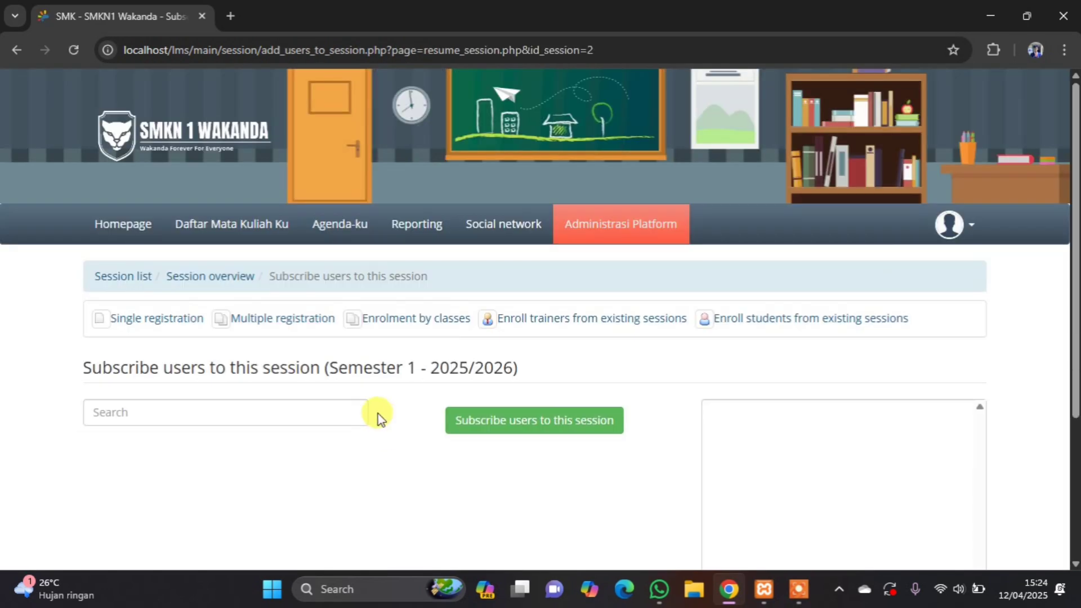
Compare the single and multiple registration forms for subscribing users to the session.
scroll(377, 413, down, 3)
scroll(195, 200, up, 1)
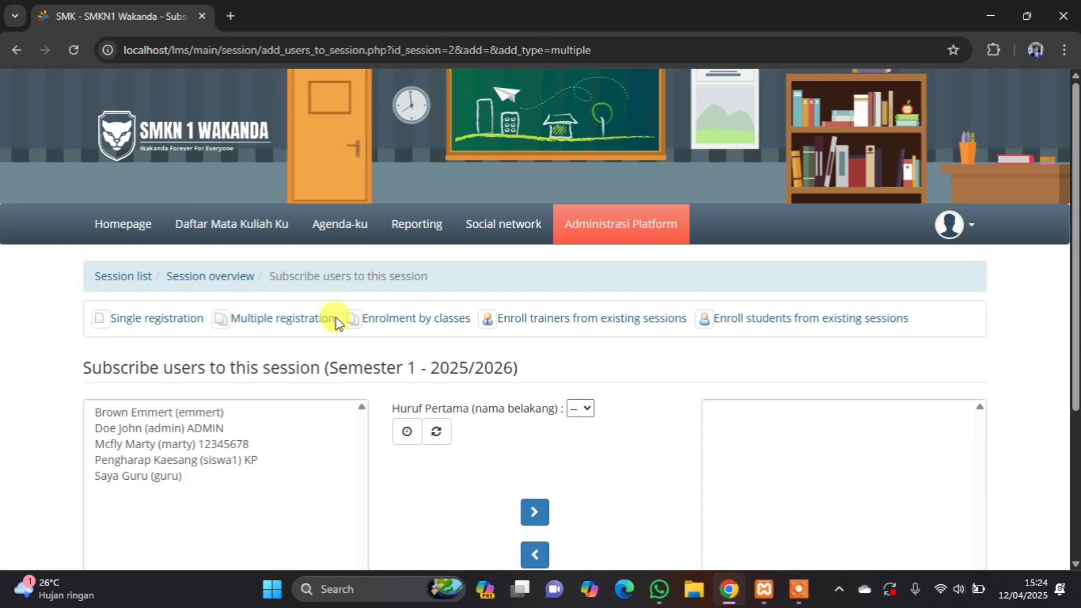
scroll(322, 386, down, 3)
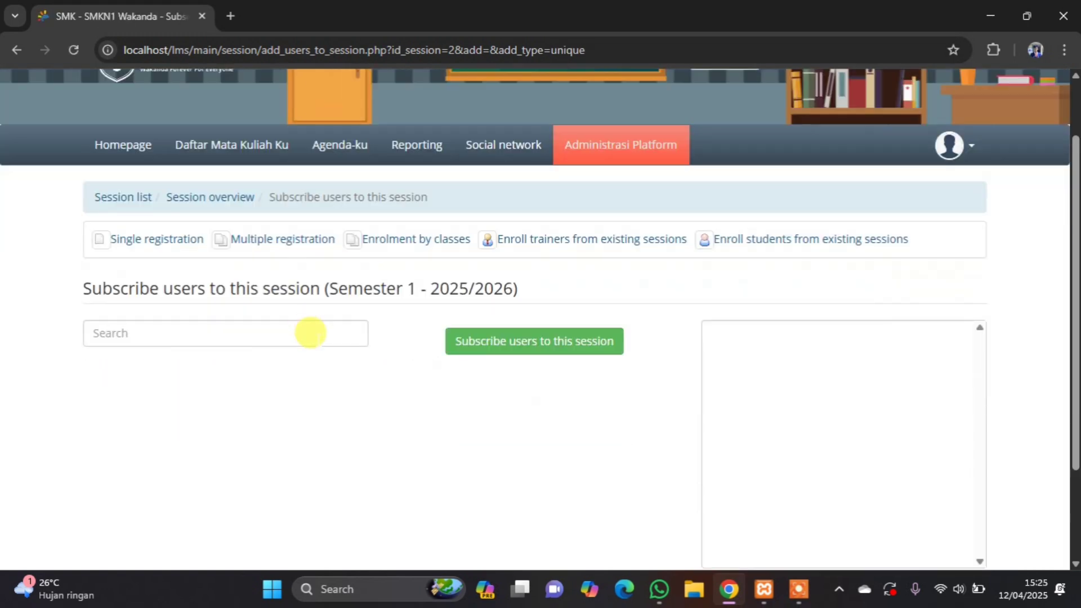
scroll(311, 331, down, 2)
click(245, 197)
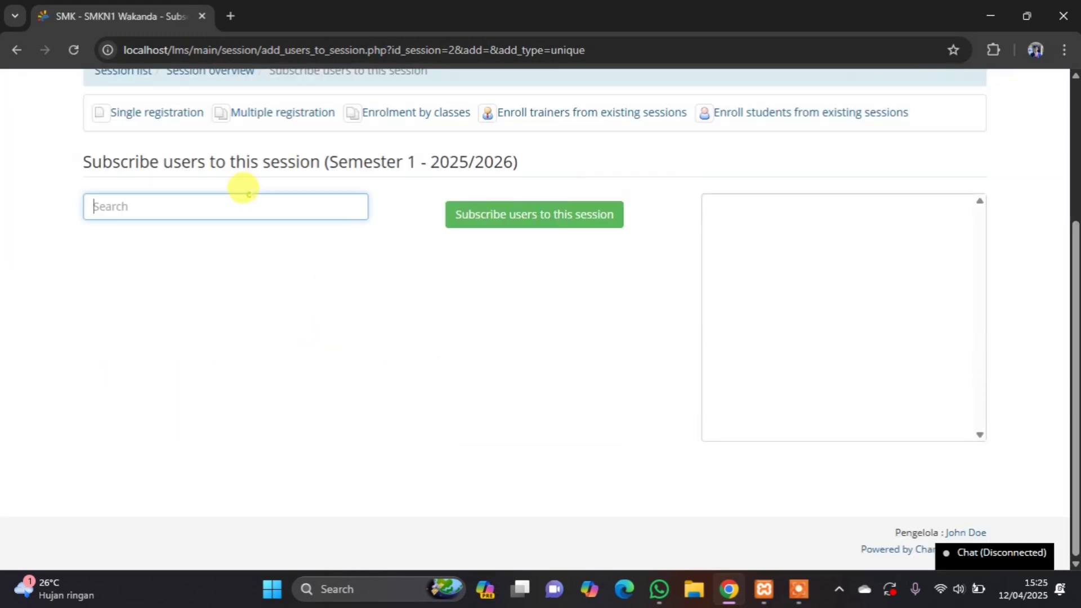
Switch to multiple registration and reload the list of available users.
click(246, 115)
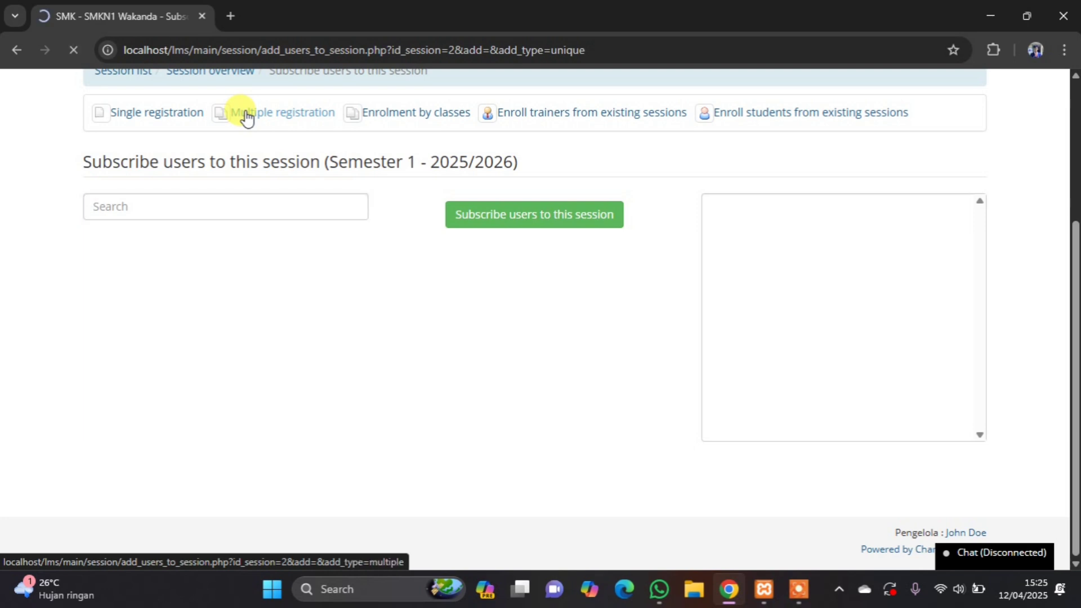
scroll(279, 186, down, 3)
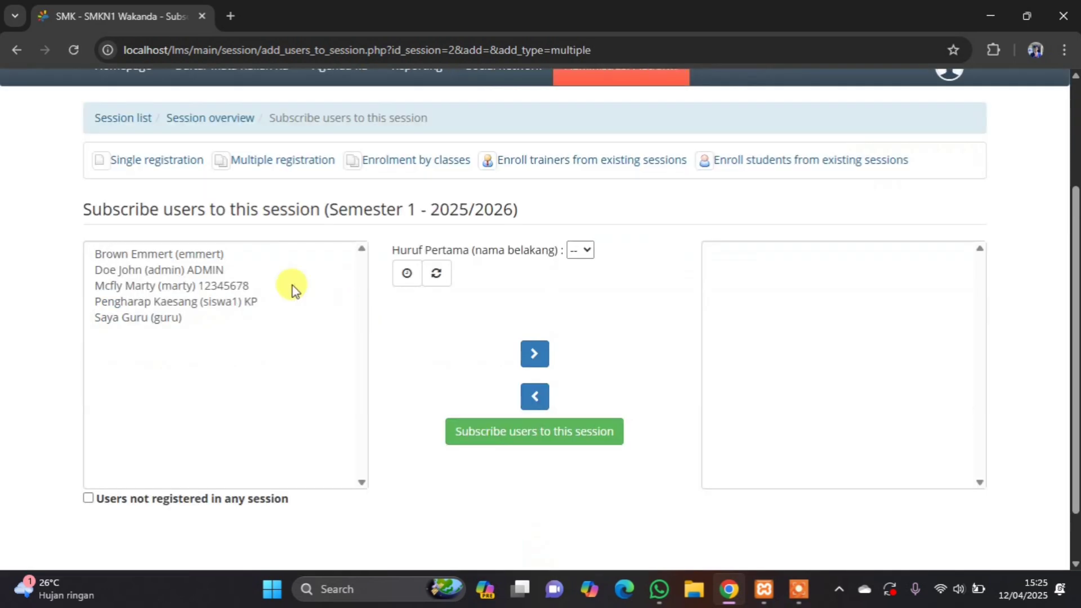
click(401, 281)
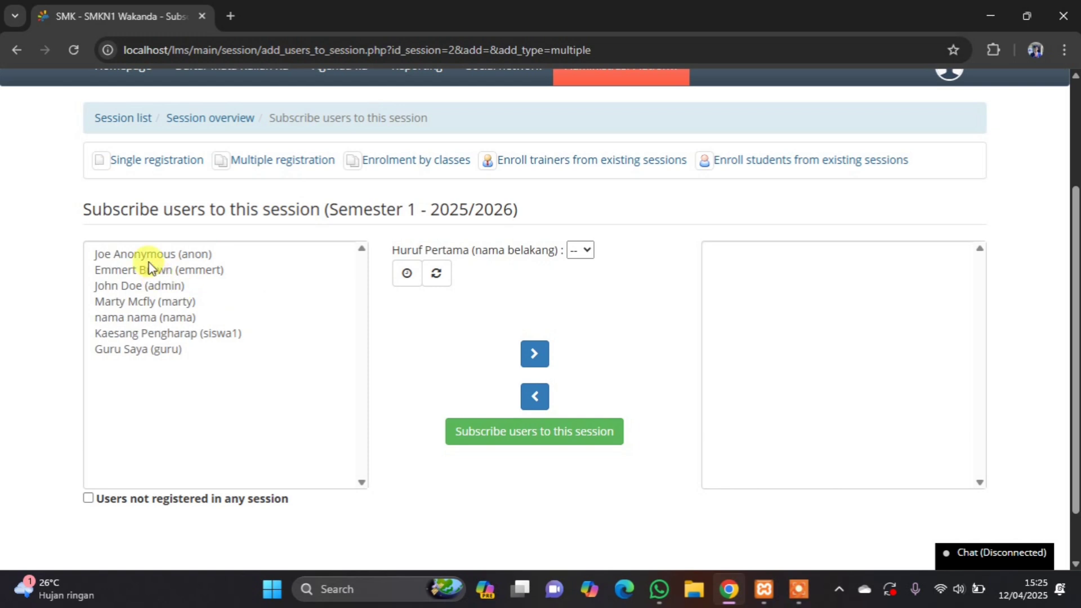
Select every user in the available users list and move them all into the session's user list.
click(158, 254)
click(151, 270)
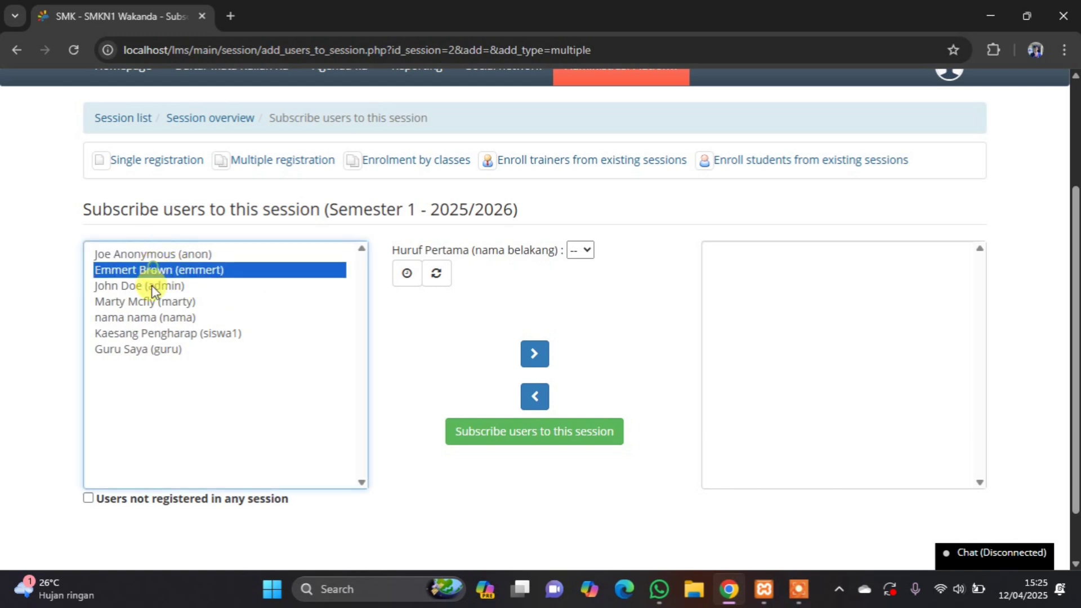
click(151, 285)
click(150, 317)
click(159, 350)
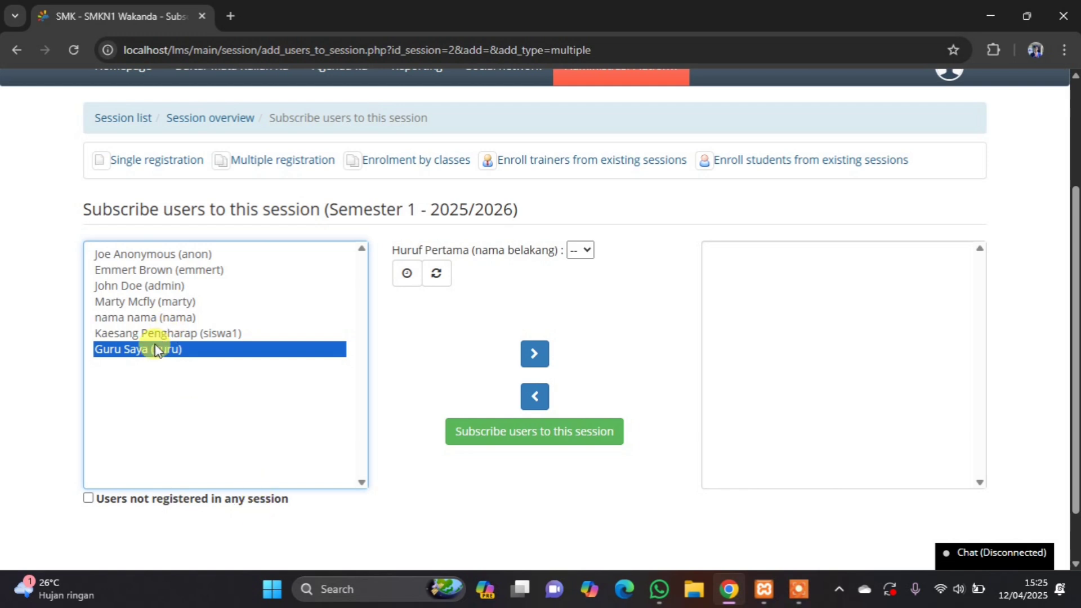
shift+click(153, 254)
click(153, 254)
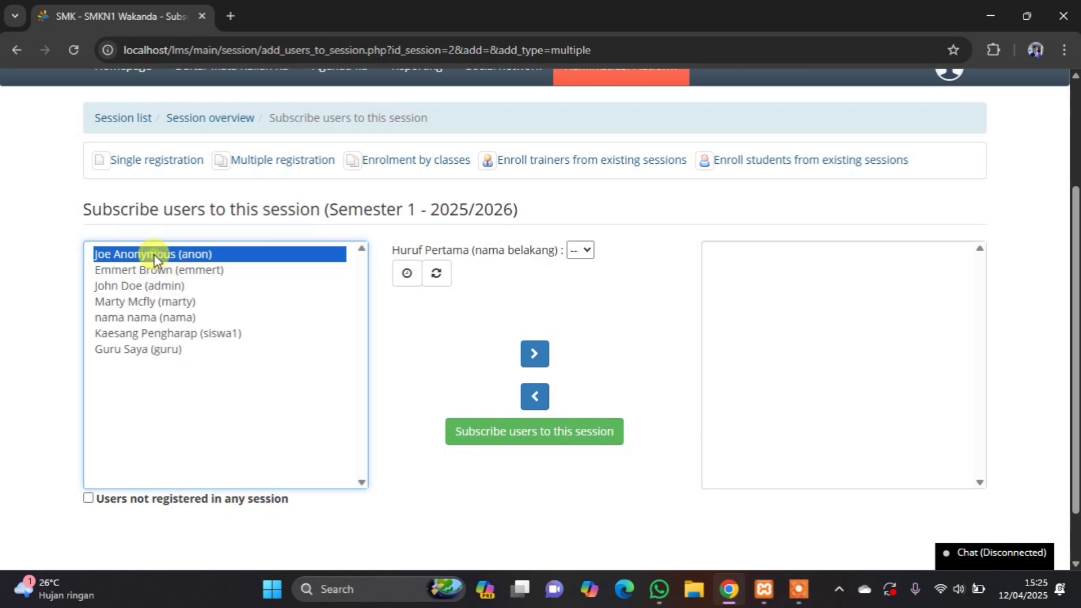
shift+click(164, 353)
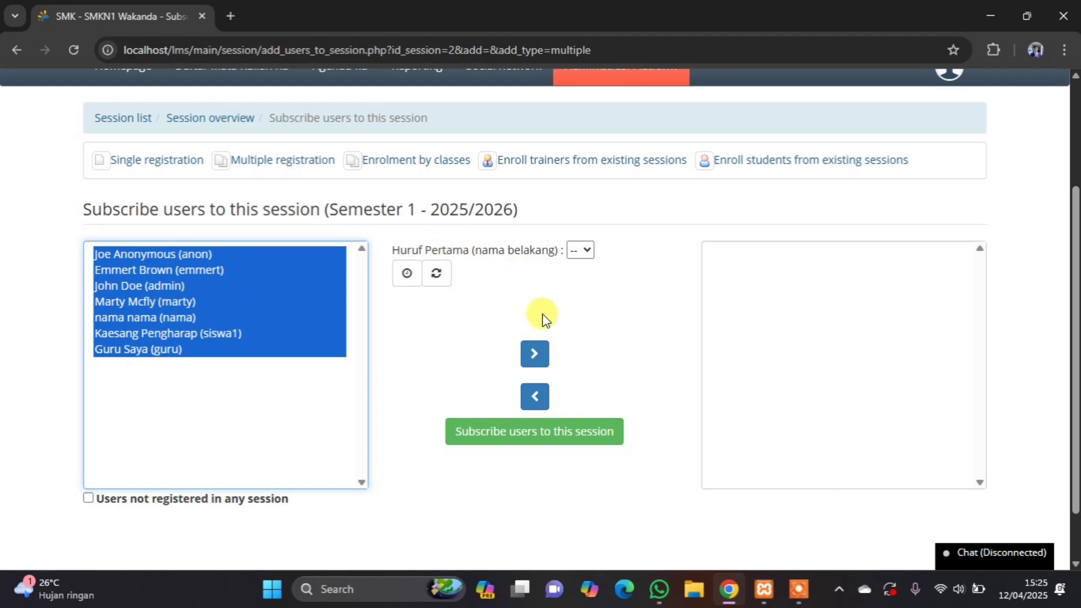
click(535, 354)
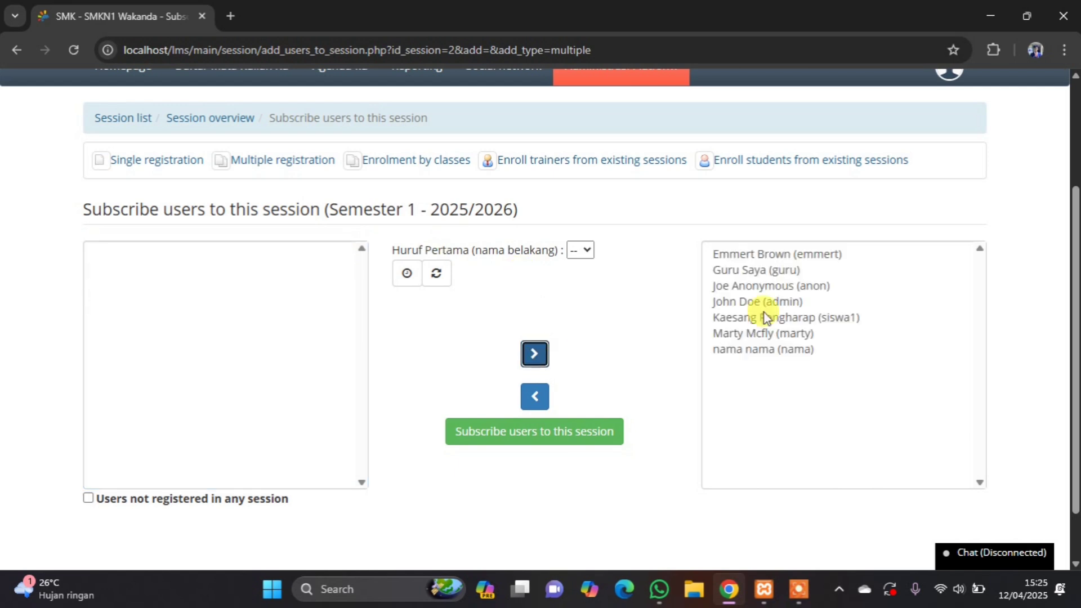
Submit the chosen users to subscribe them to the Semester 1 - 2025/2026 session.
scroll(766, 299, down, 2)
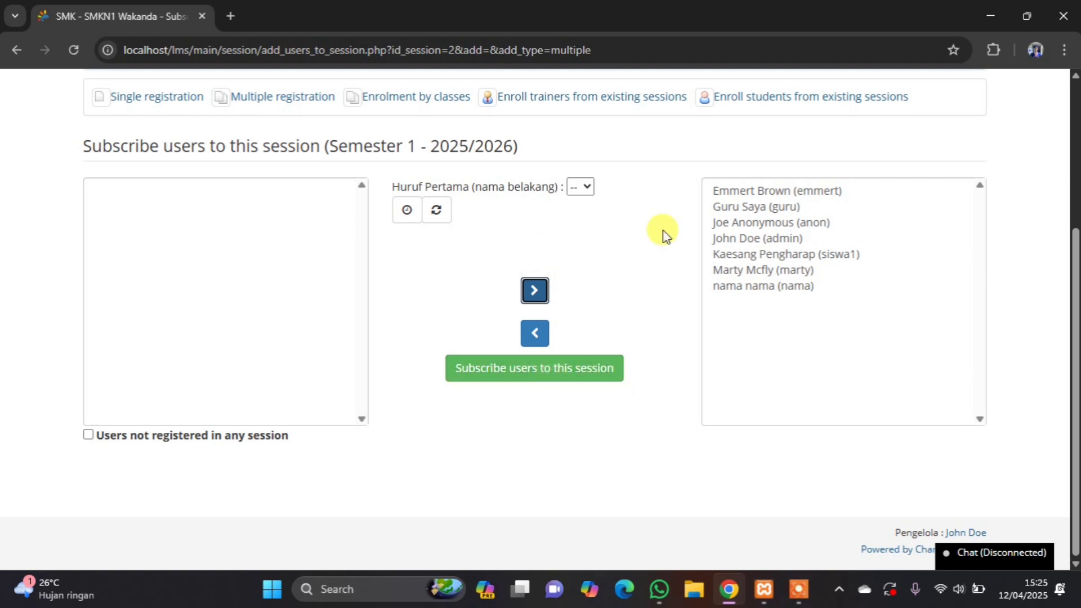
scroll(705, 232, up, 2)
click(510, 461)
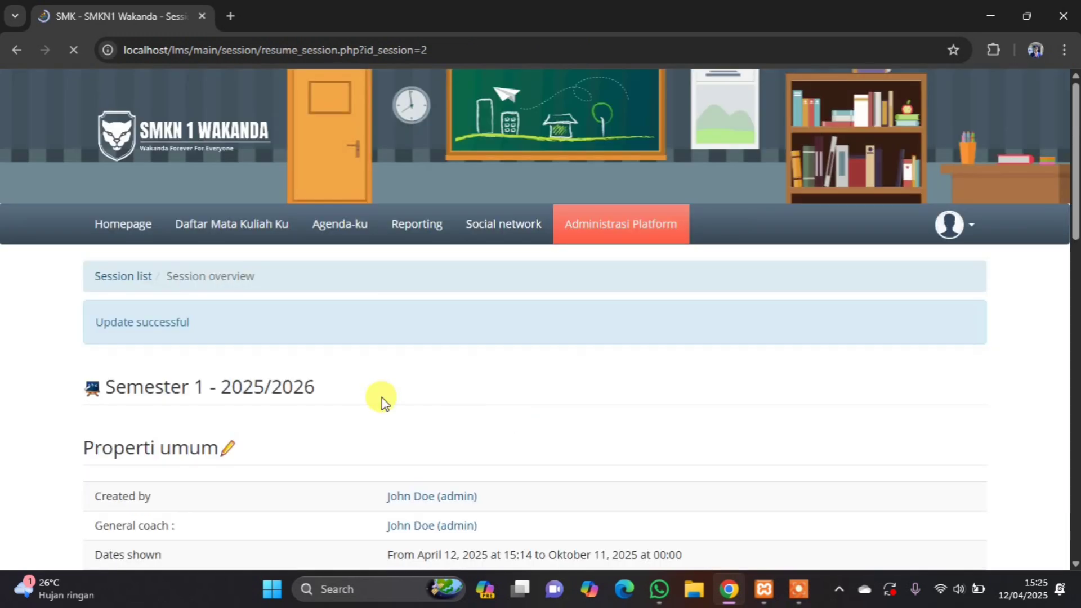
Review the updated session overview, checking the properties, the user numbers per course and the subscribed user list.
scroll(333, 388, down, 8)
scroll(332, 389, up, 6)
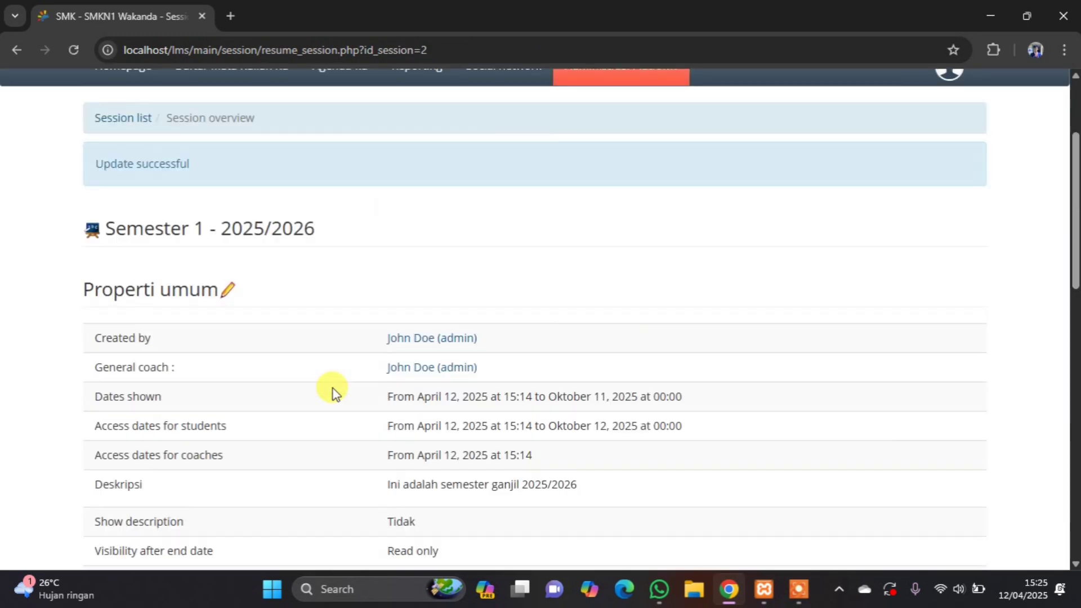
scroll(217, 309, down, 4)
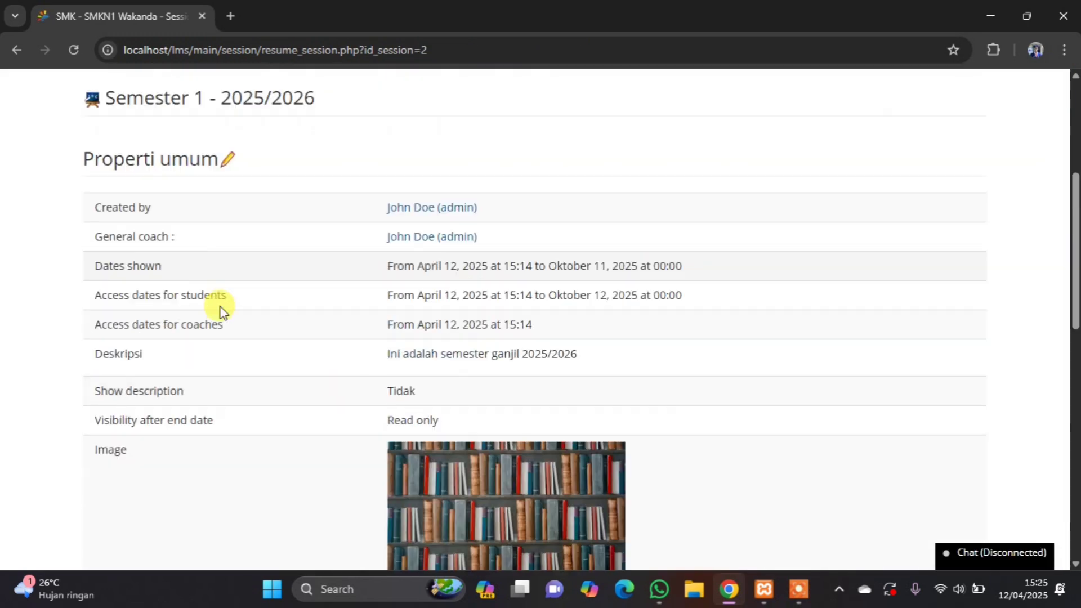
scroll(241, 343, down, 4)
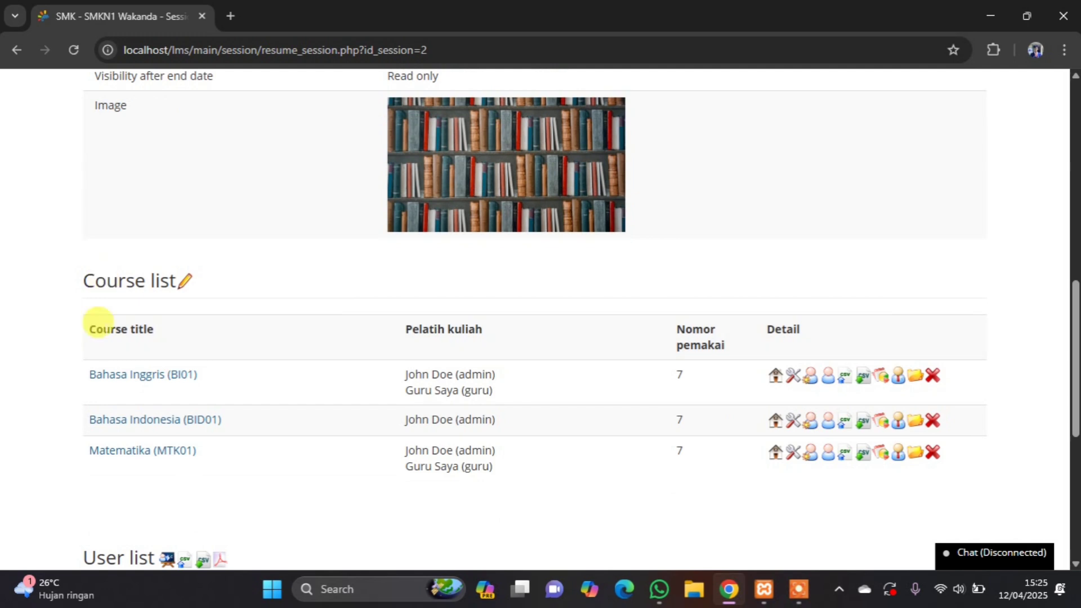
scroll(286, 389, down, 7)
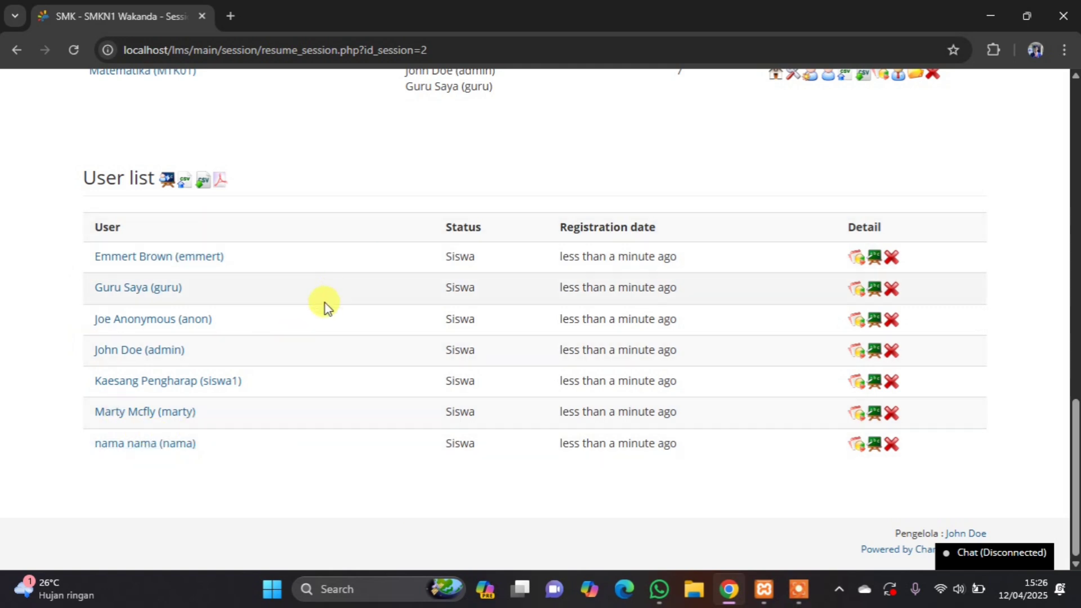
Examine how the session title, general properties, course list and enrolled users belong together on the Semester 1 - 2025/2026 overview.
scroll(164, 346, up, 3)
scroll(161, 346, up, 10)
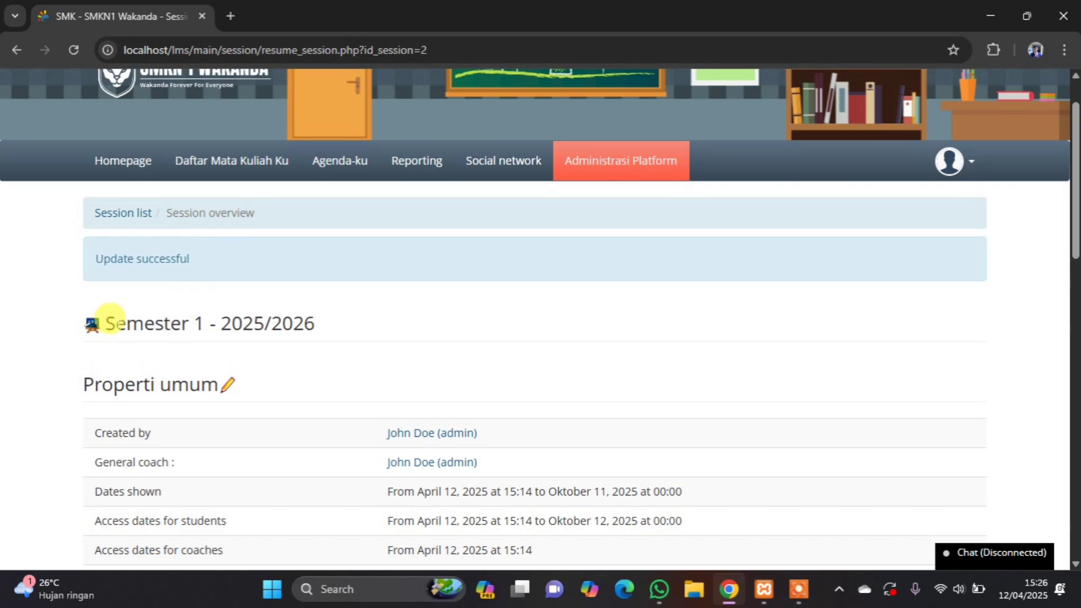
drag(106, 317, 305, 311)
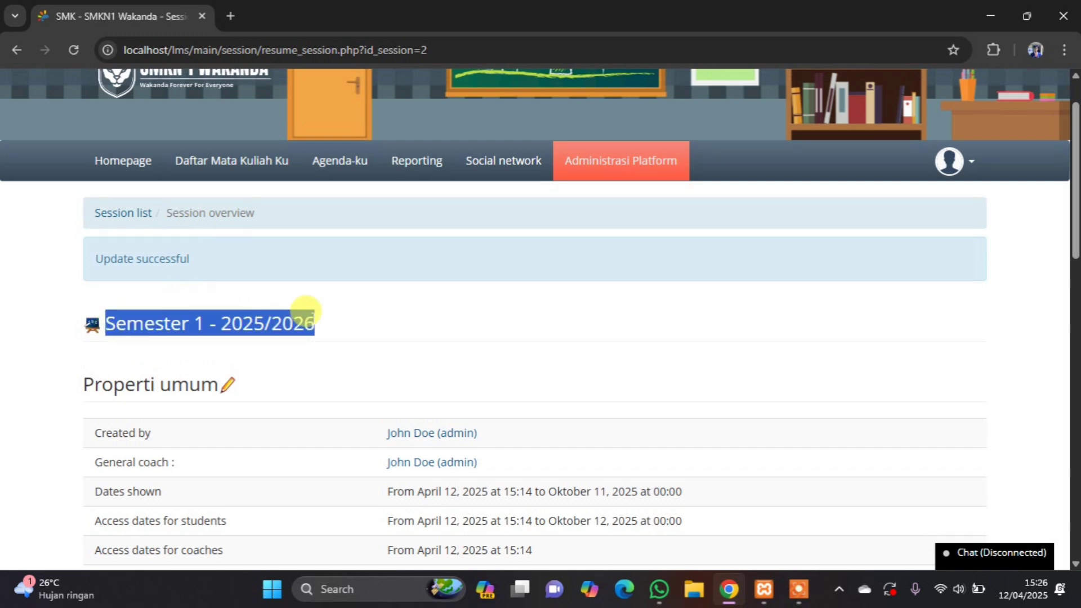
scroll(306, 311, down, 15)
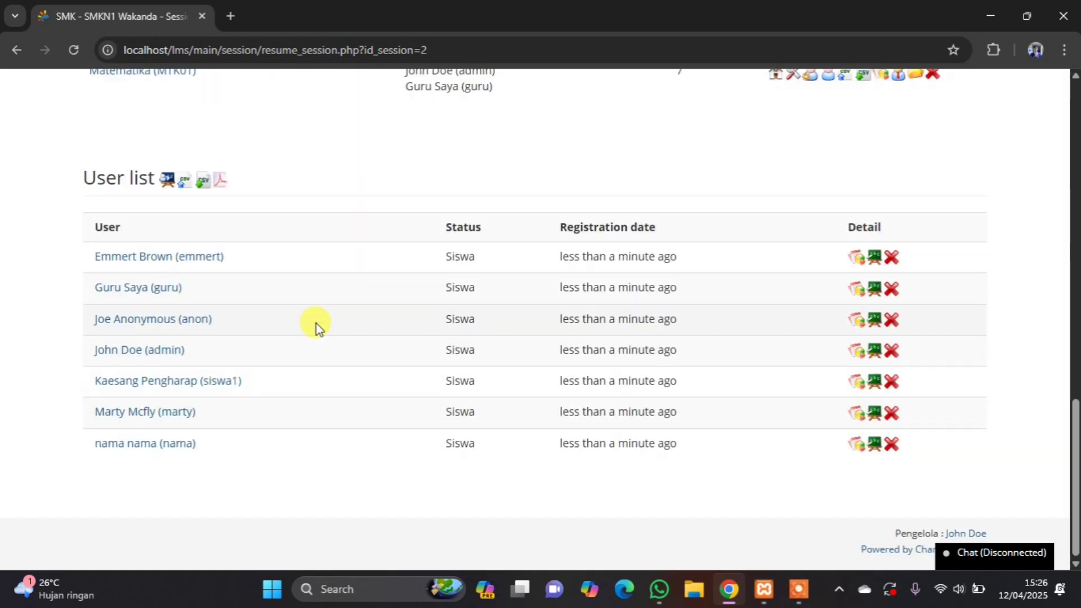
scroll(326, 355, up, 4)
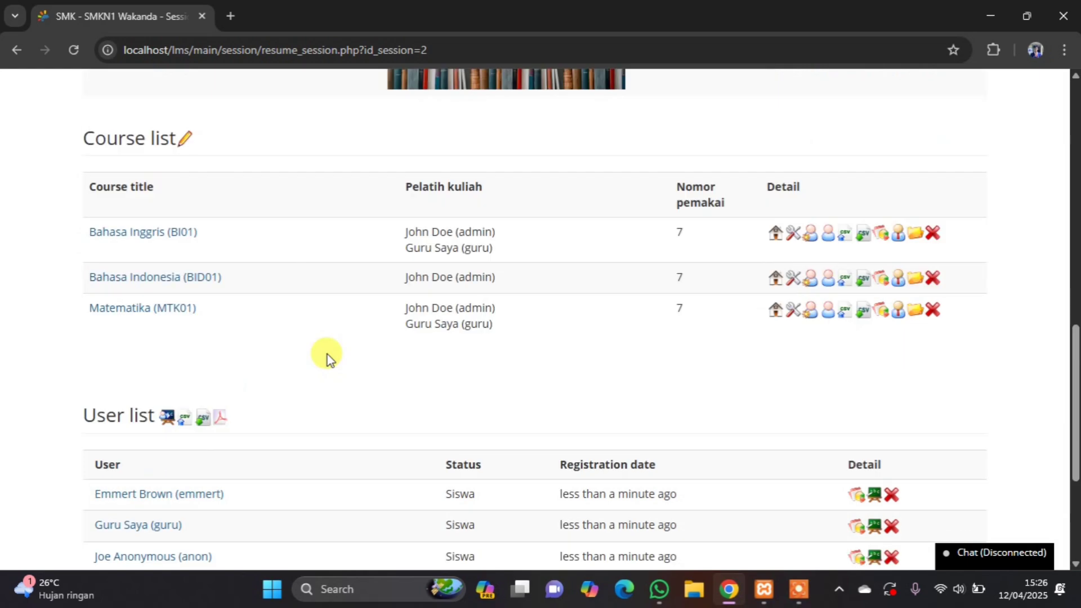
scroll(327, 354, up, 10)
click(285, 286)
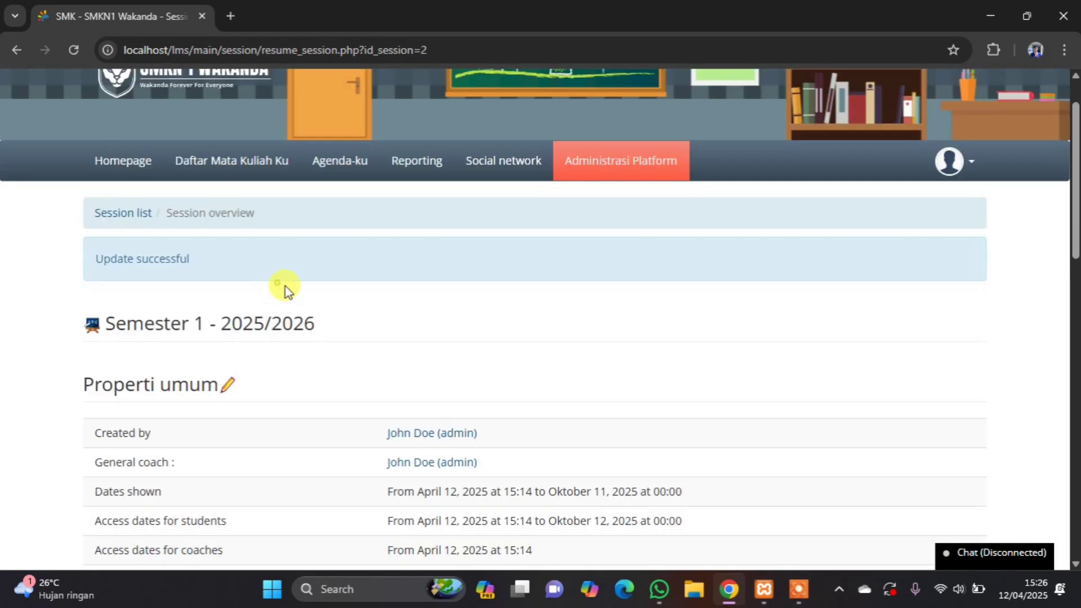
drag(324, 321, 100, 318)
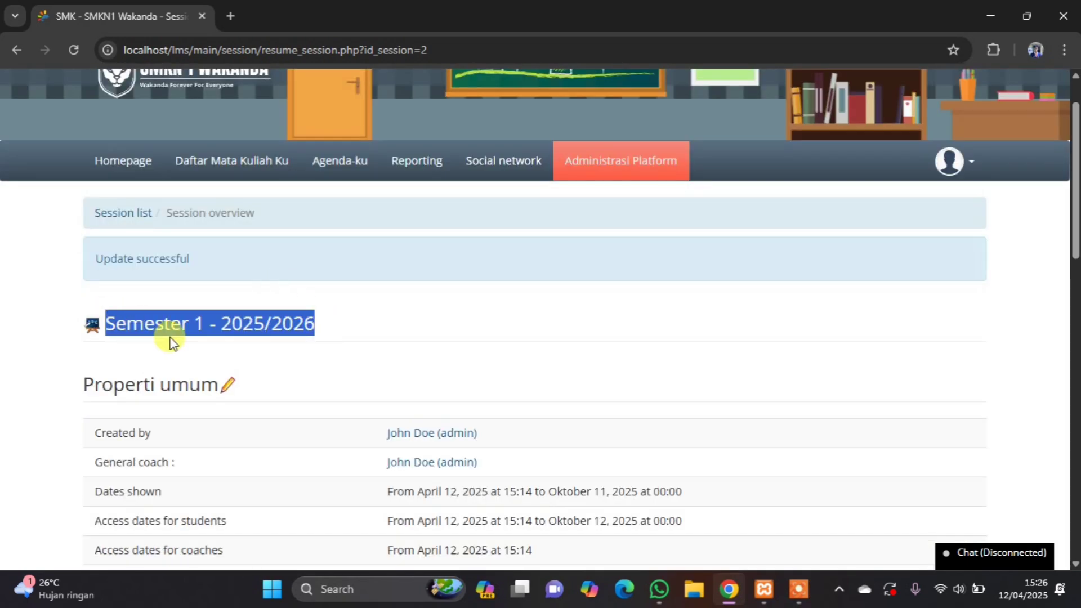
click(252, 356)
drag(107, 328, 340, 336)
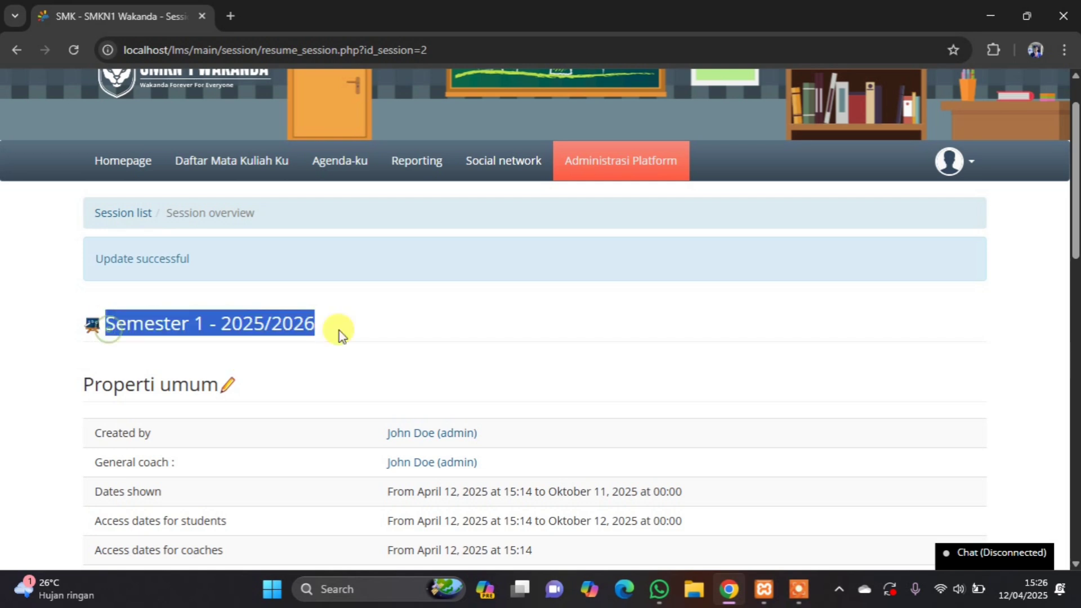
scroll(301, 366, down, 15)
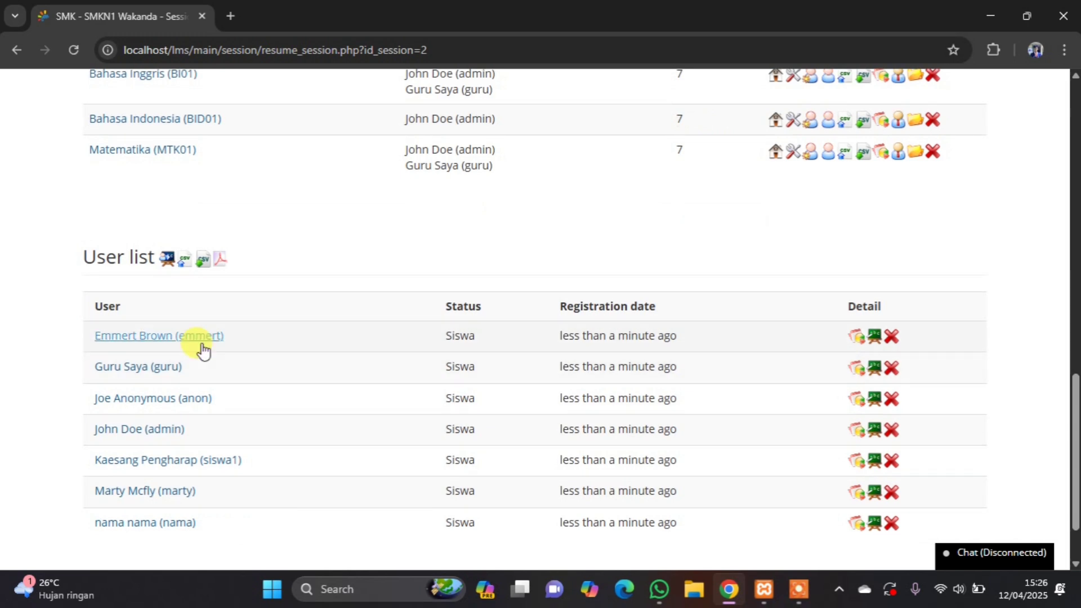
scroll(225, 282, up, 2)
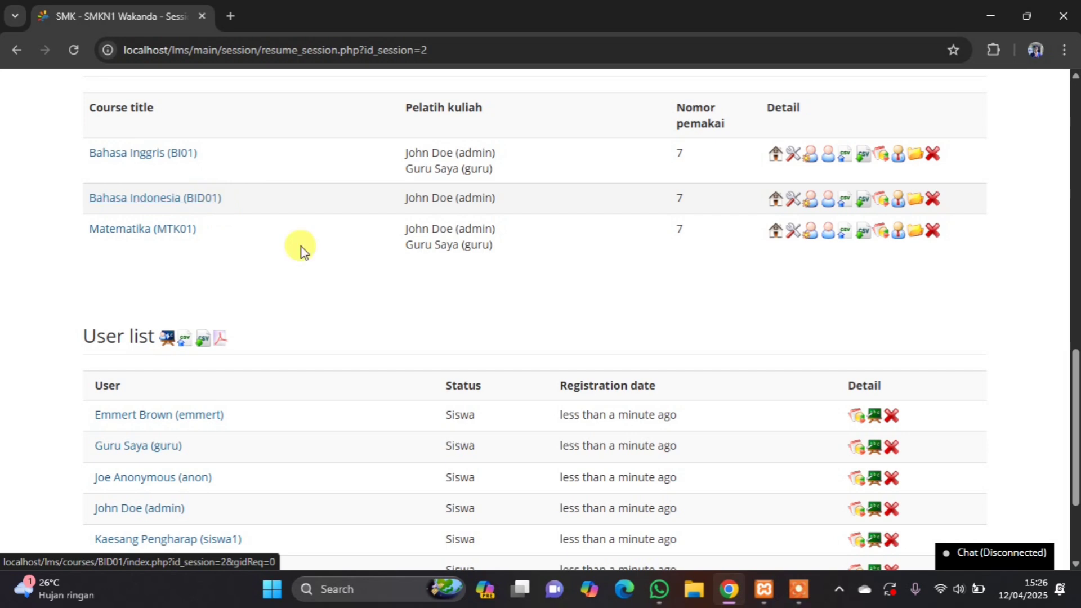
scroll(386, 337, down, 3)
scroll(293, 336, up, 10)
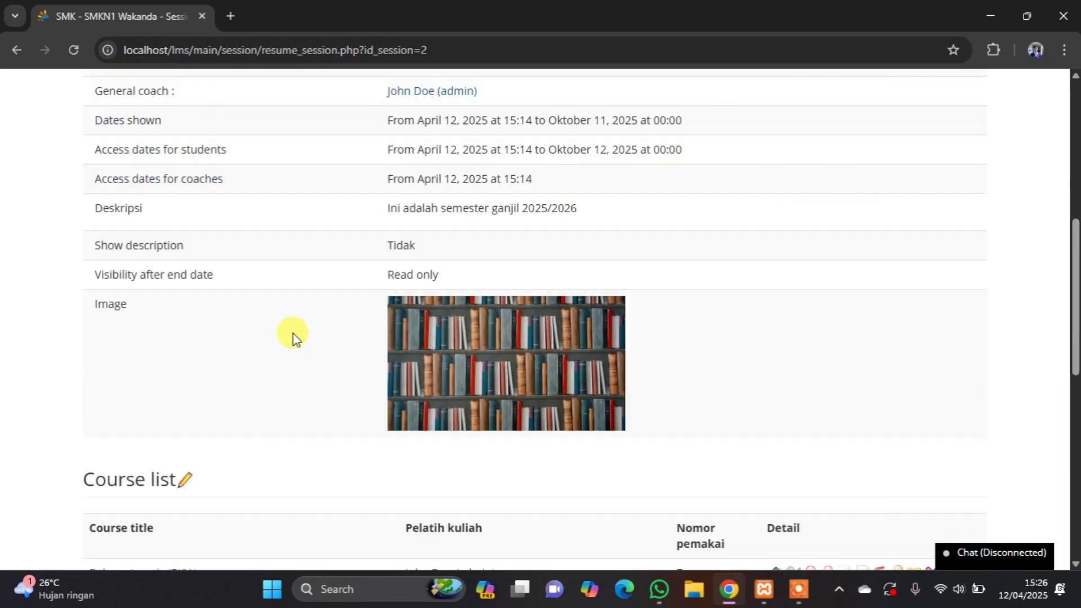
scroll(293, 333, up, 7)
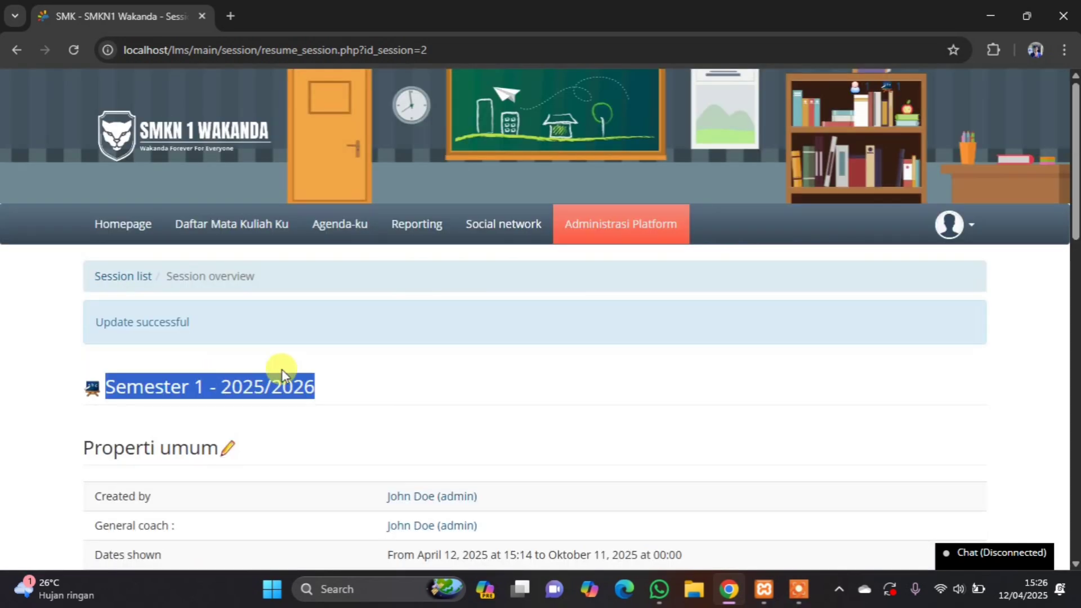
scroll(507, 287, down, 3)
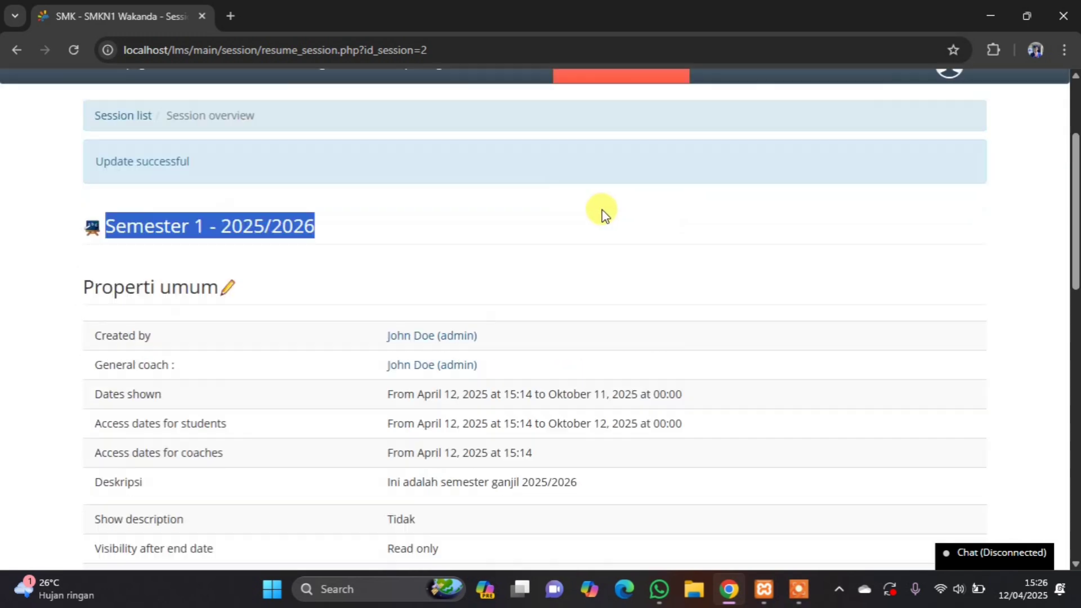
Open the list of all course sessions from the platform administration and close its search box to check the Semester 1 - 2025/2026 entry.
scroll(601, 214, up, 3)
click(608, 235)
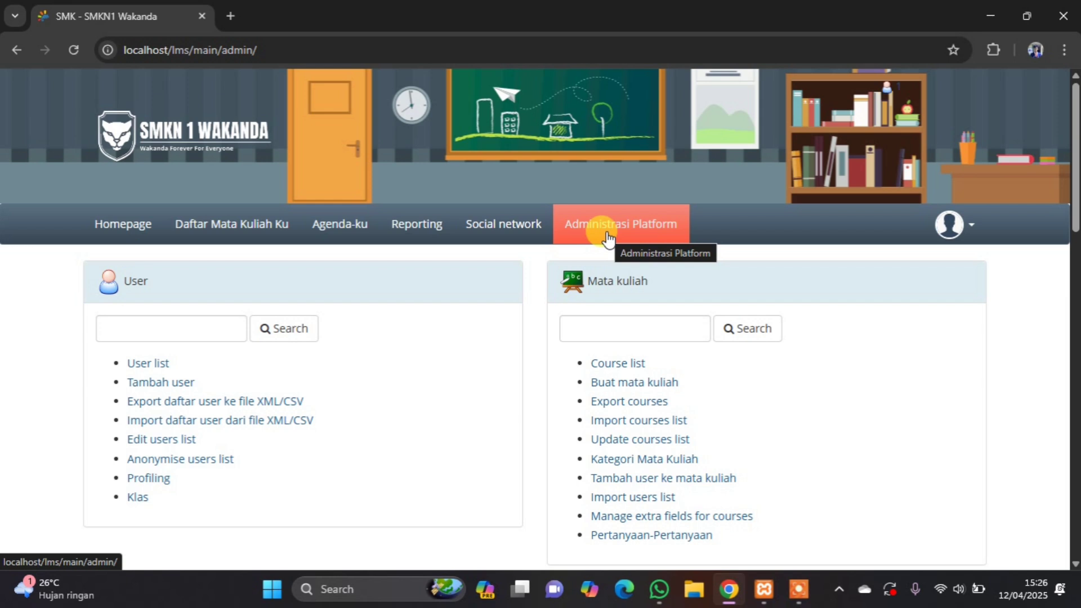
scroll(619, 240, down, 8)
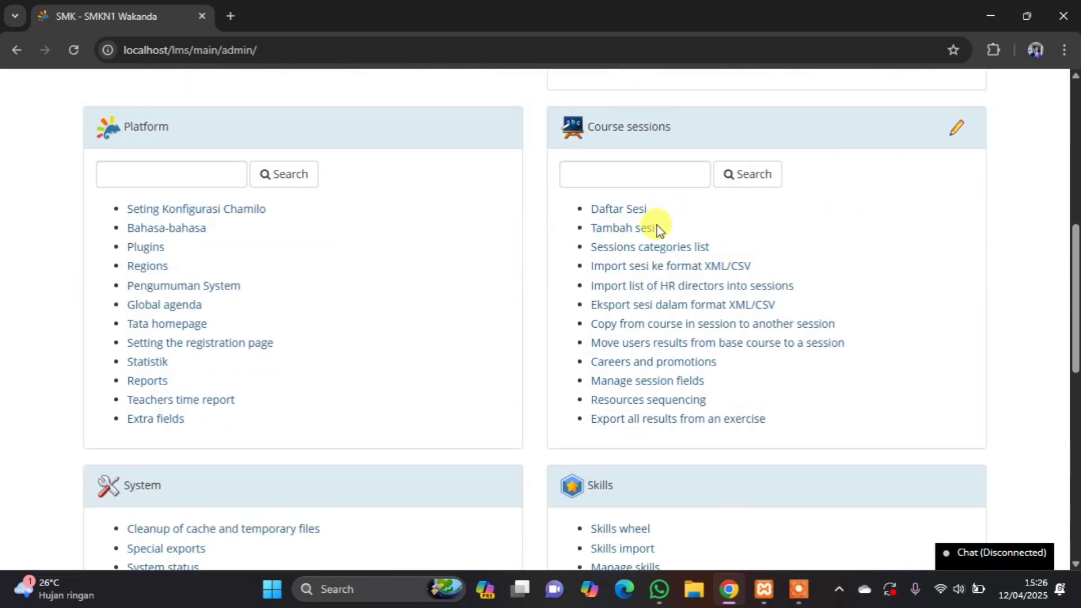
click(624, 210)
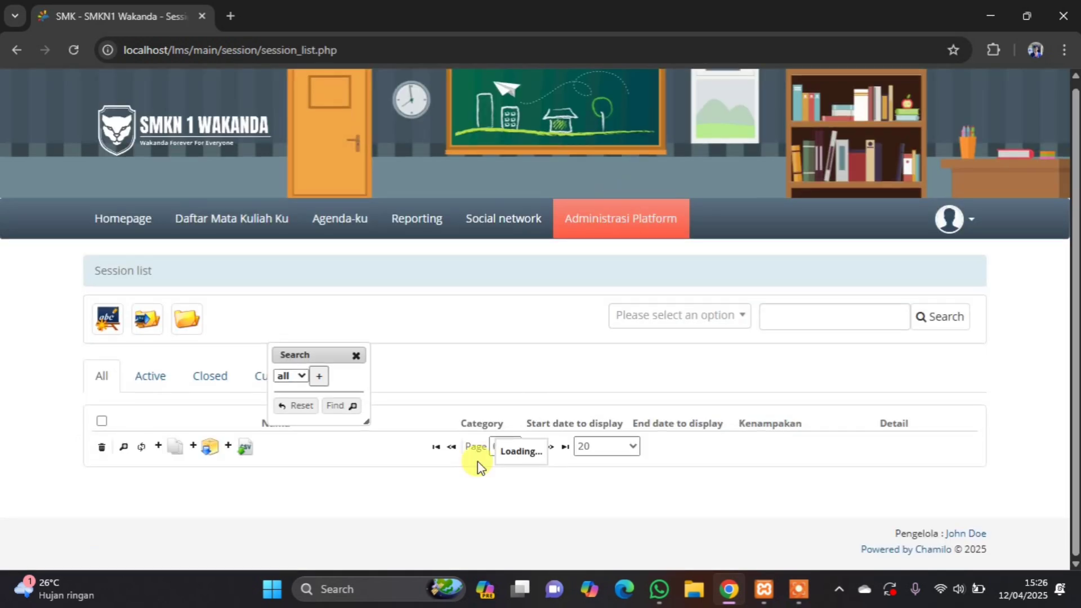
click(358, 355)
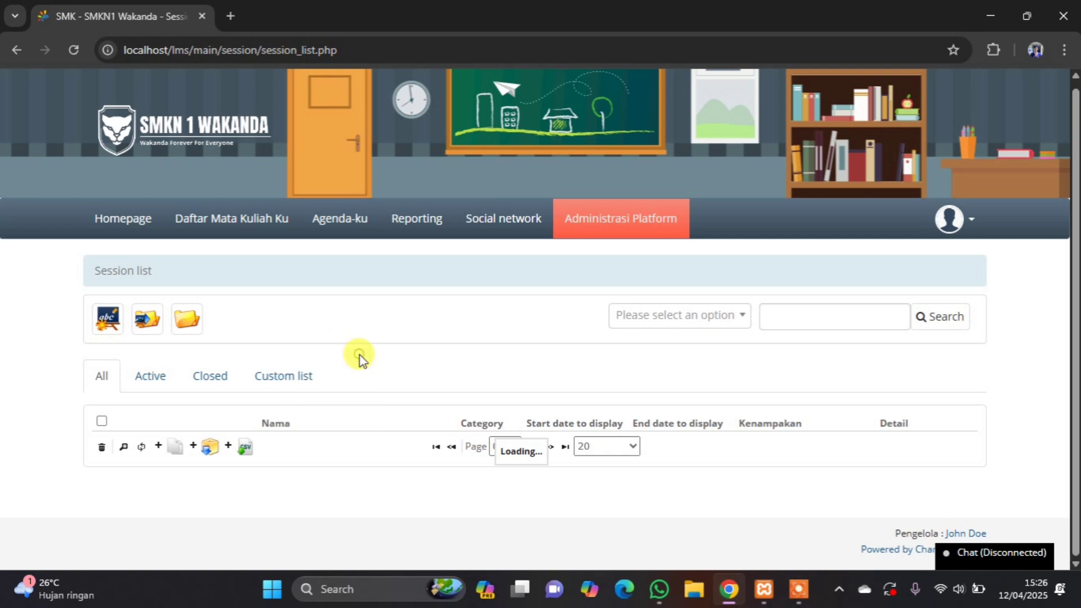
scroll(360, 437, down, 1)
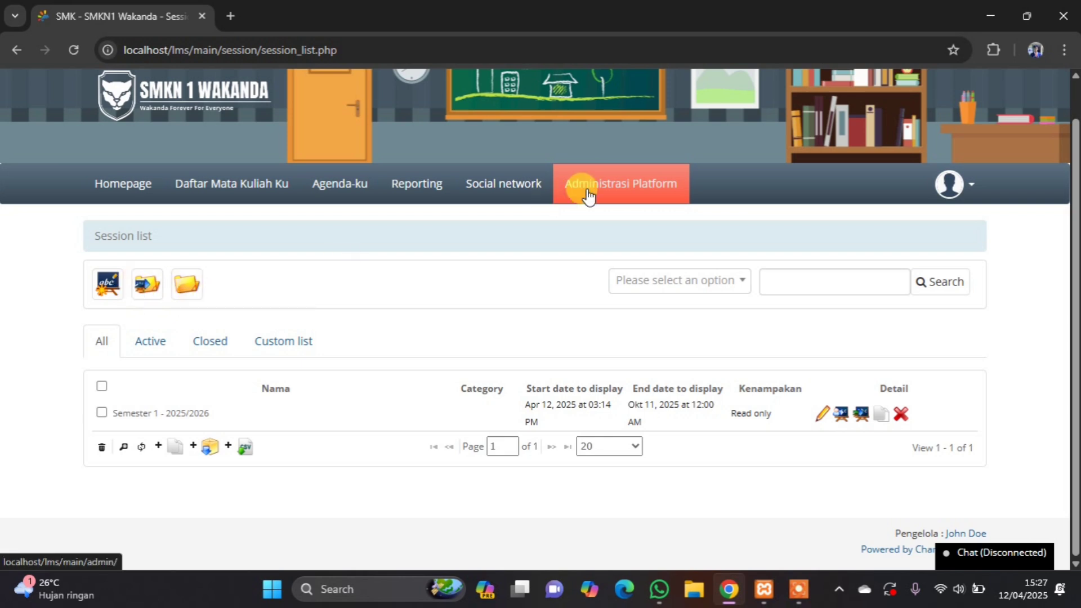
Return to the platform administration and open the sessions categories list under Course sessions.
click(621, 190)
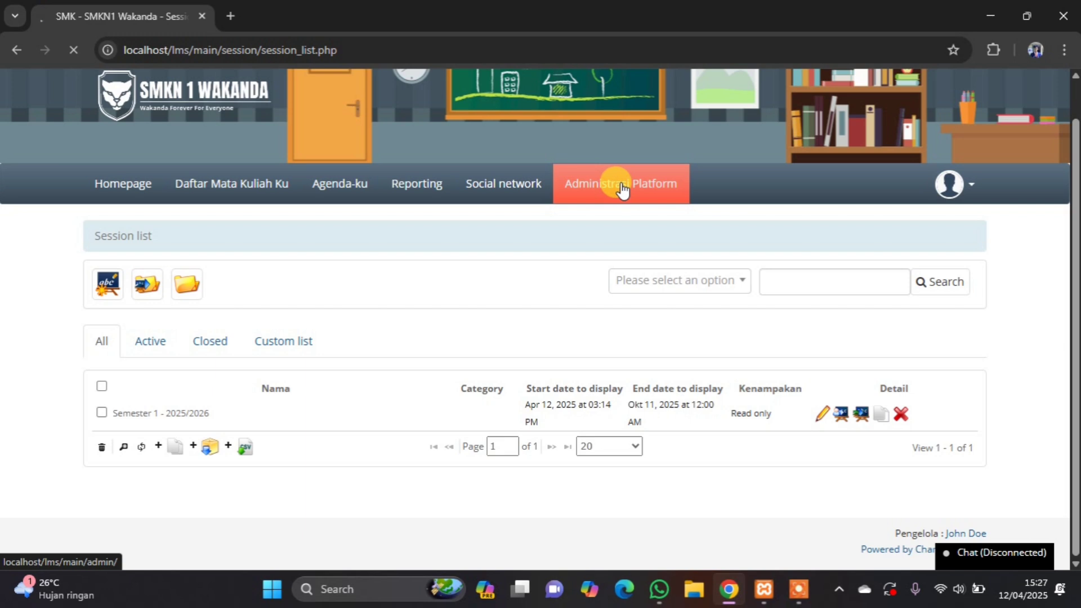
scroll(708, 366, down, 2)
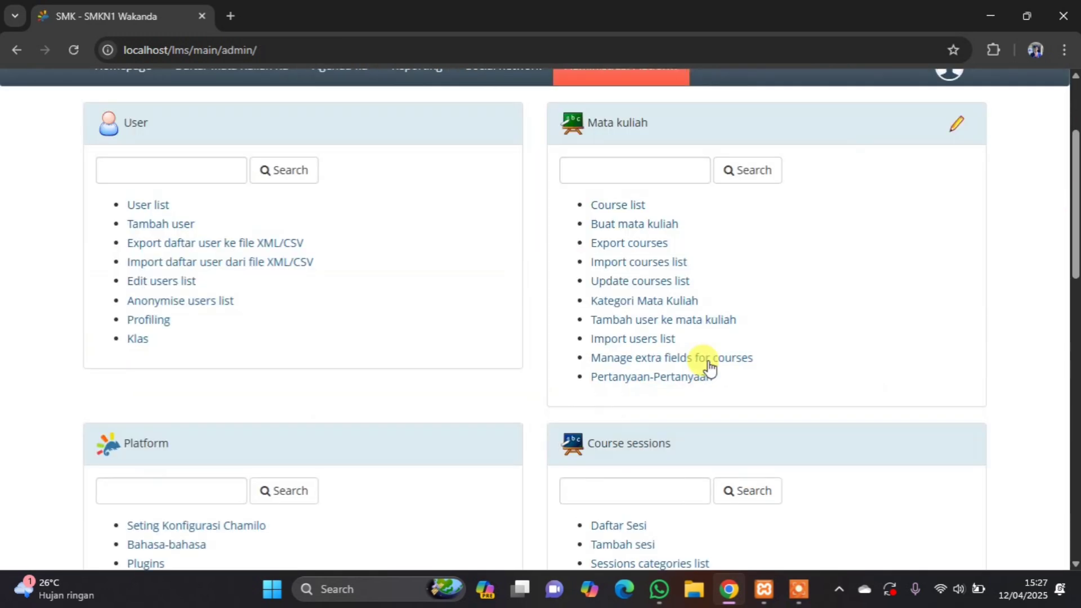
scroll(646, 333, down, 4)
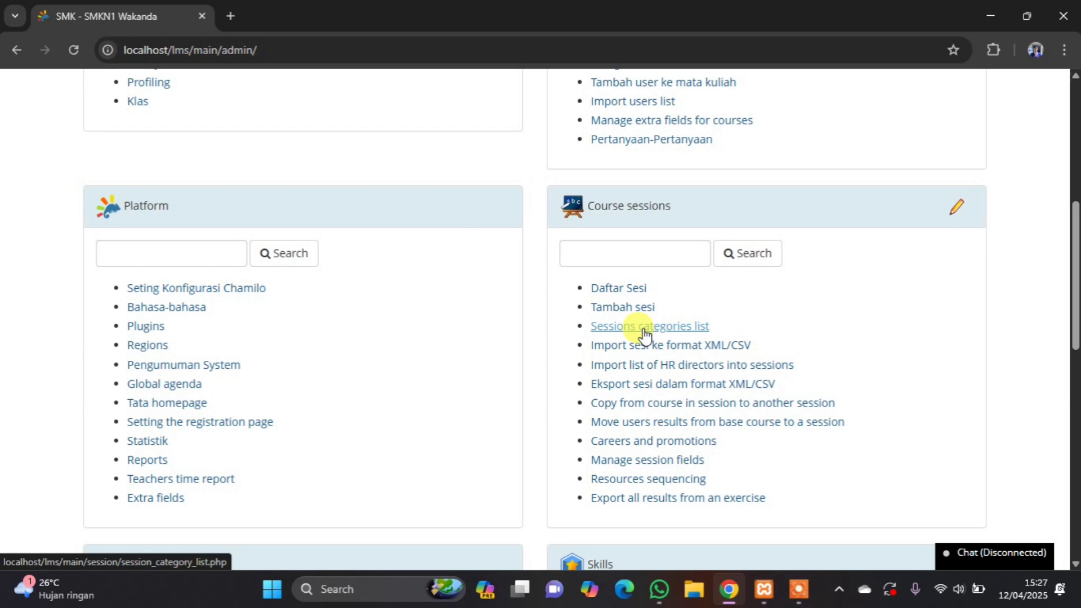
click(644, 332)
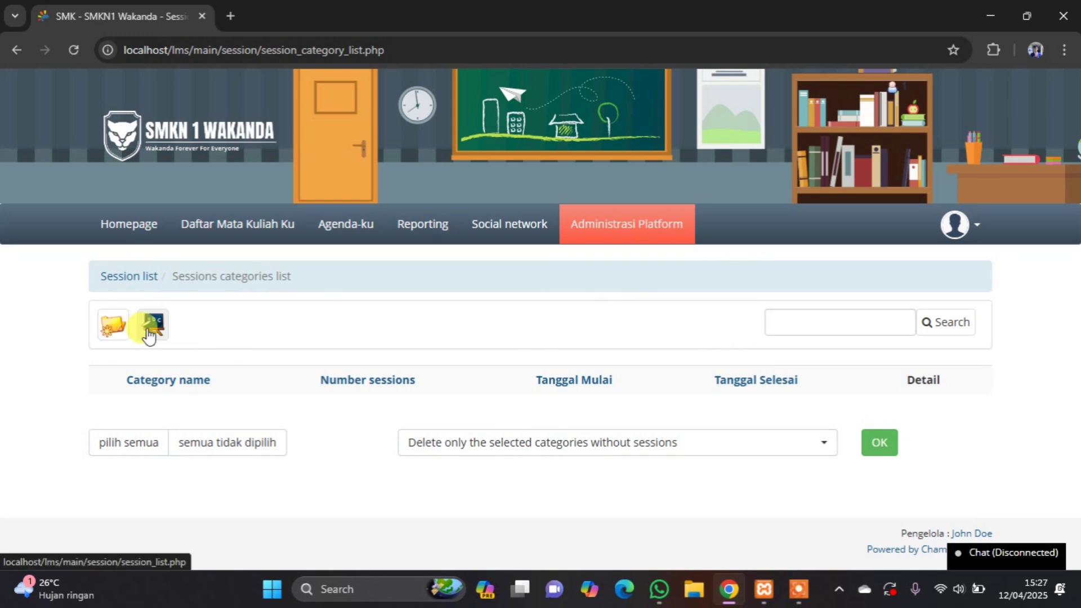
Add a new session category named "Kelas X" without a time limit.
click(110, 331)
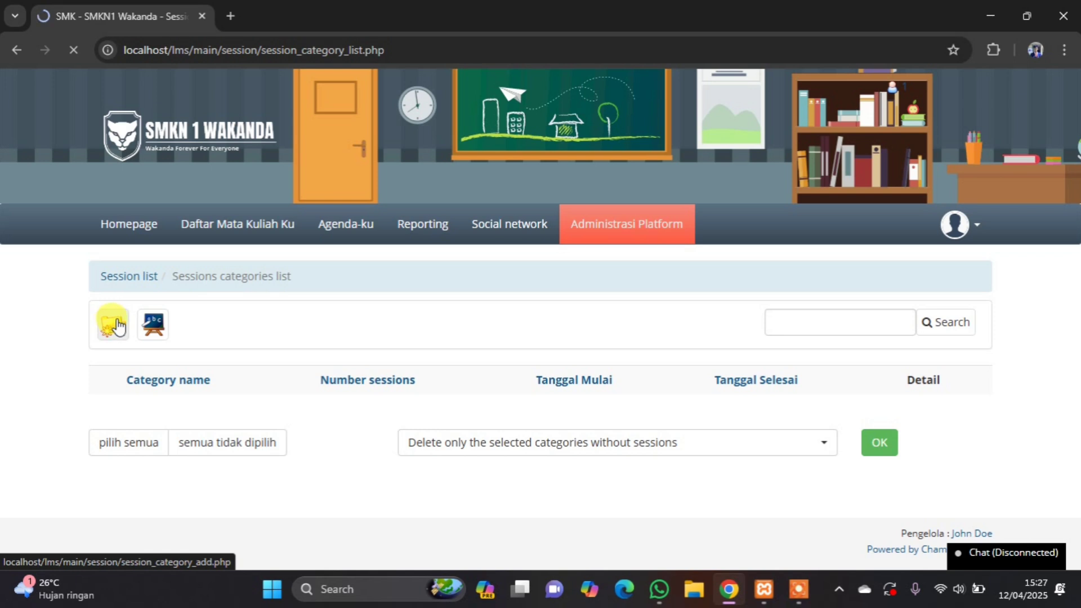
click(374, 352)
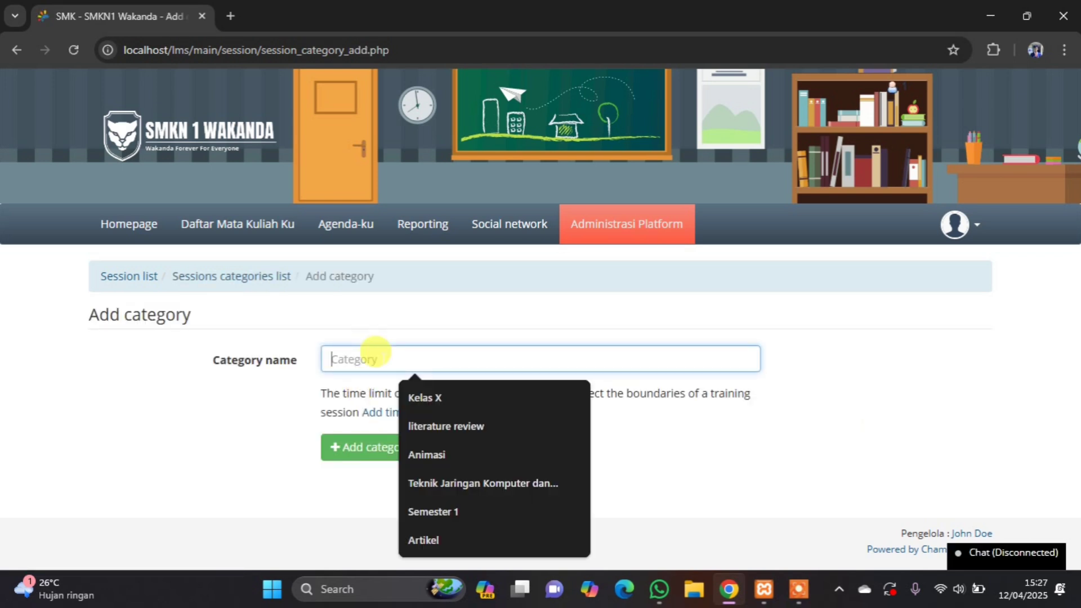
text(Kelas X)
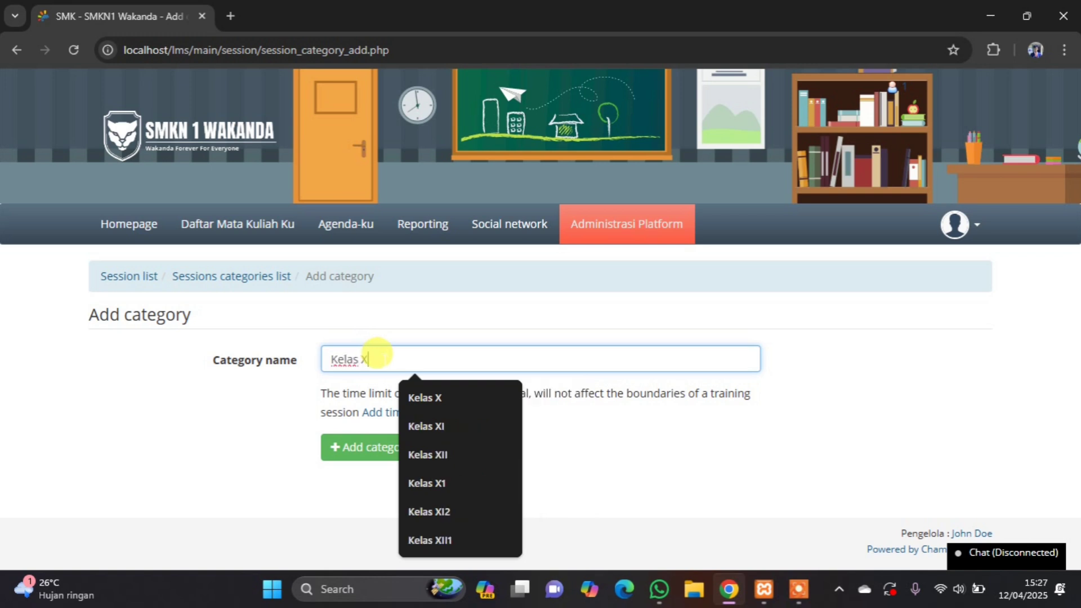
click(369, 450)
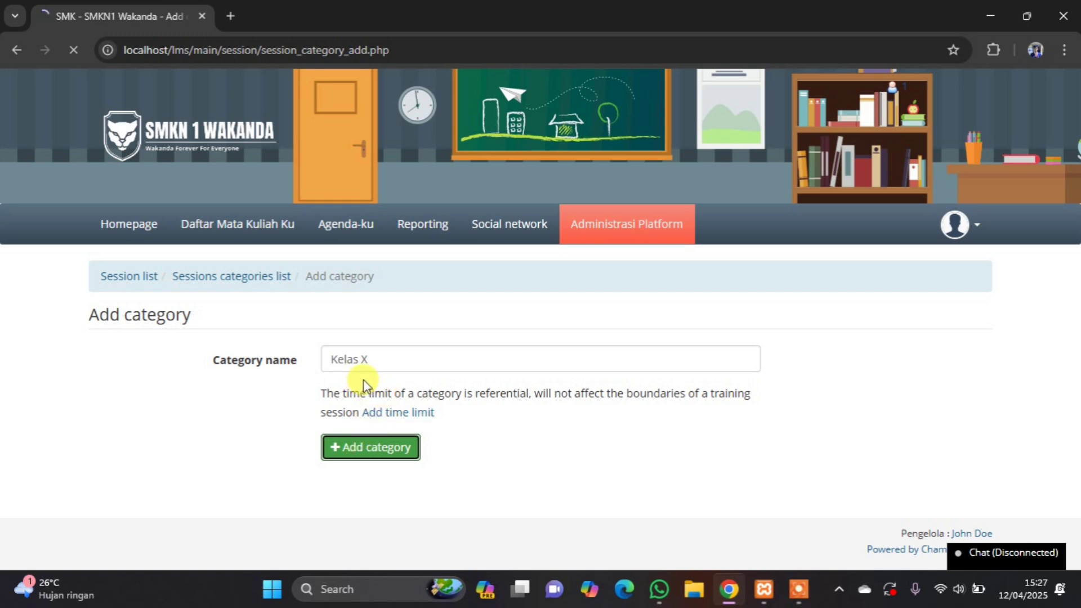
Add another session category named "Kelas XI" without a time limit.
scroll(106, 311, down, 2)
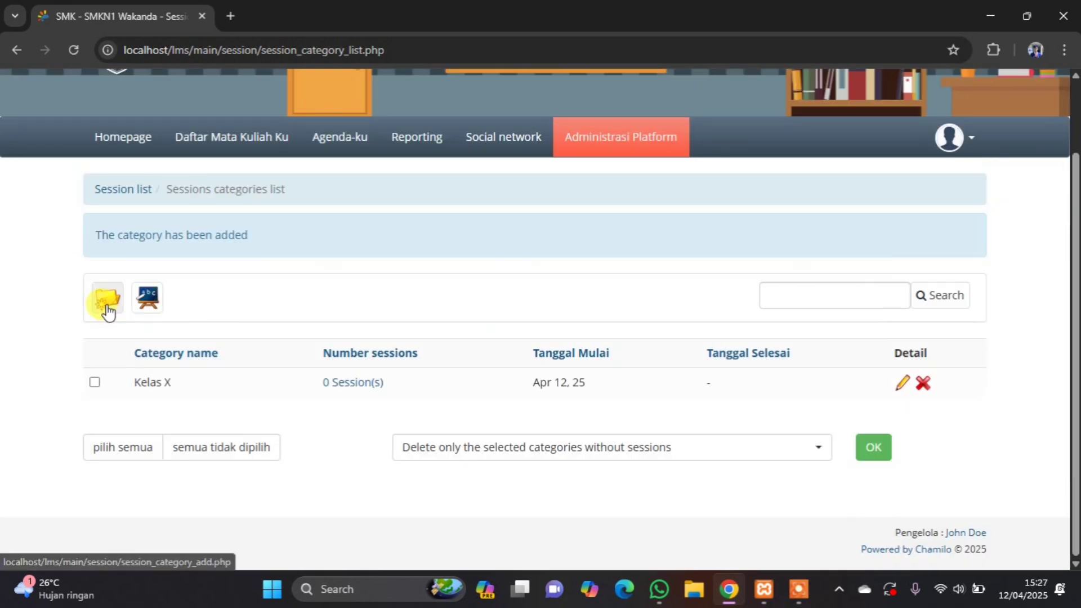
click(108, 310)
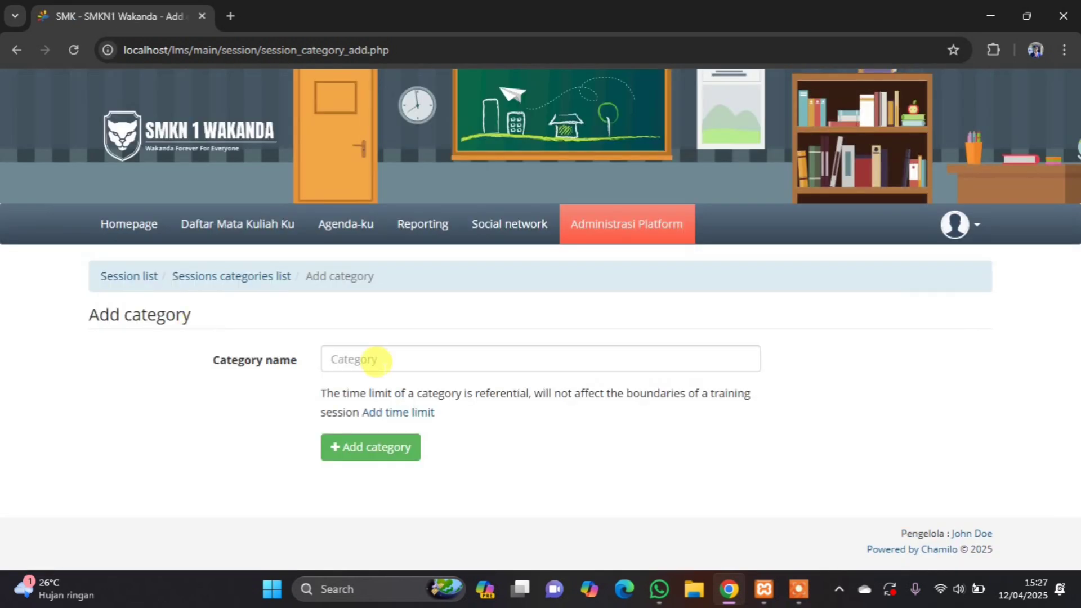
click(376, 359)
text(K)
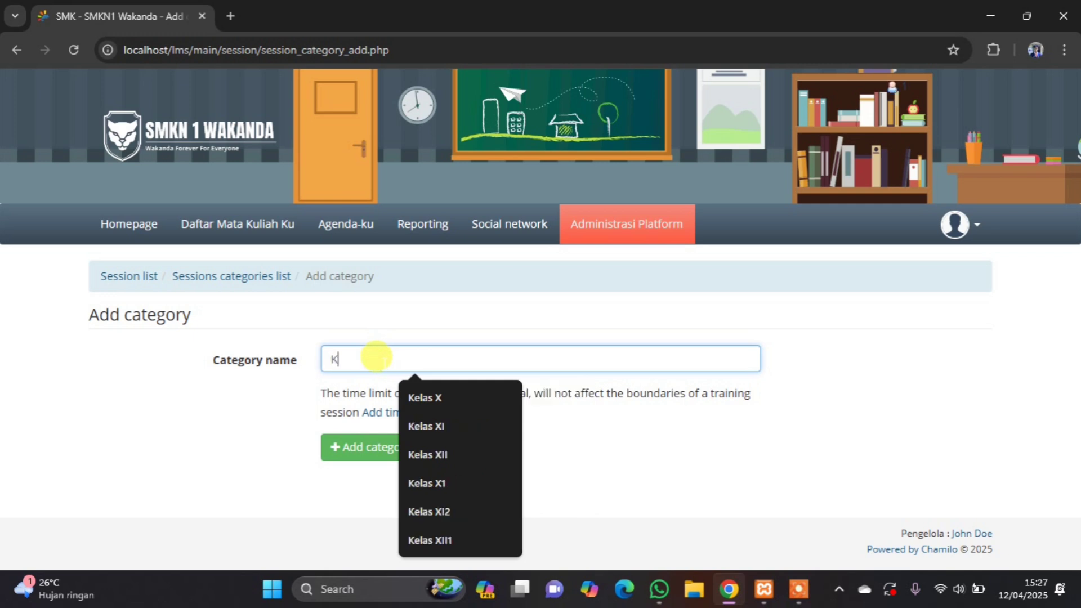
text(elas XI)
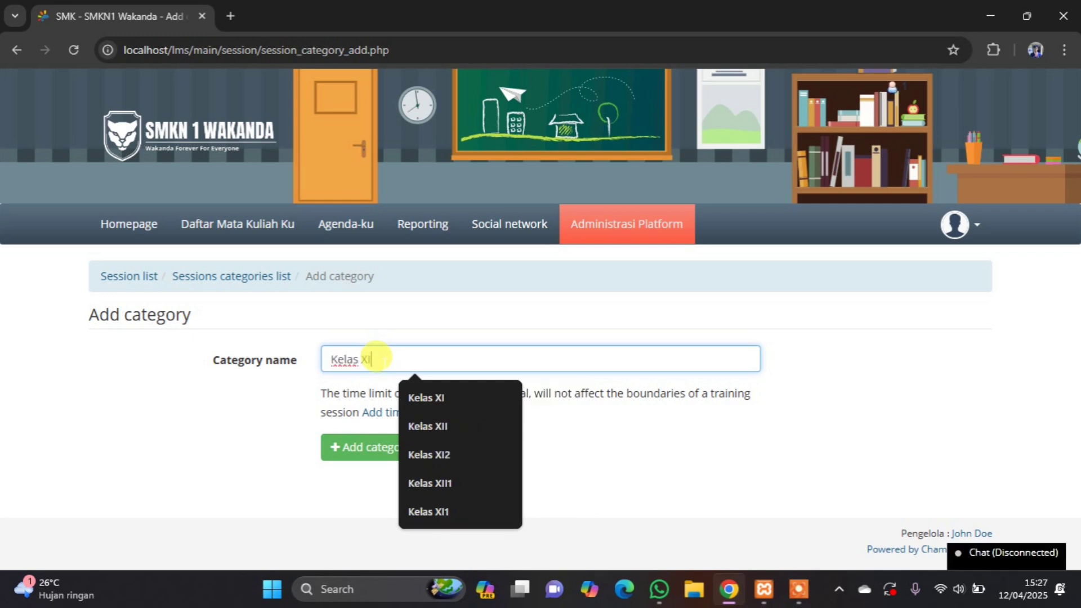
click(350, 467)
click(350, 448)
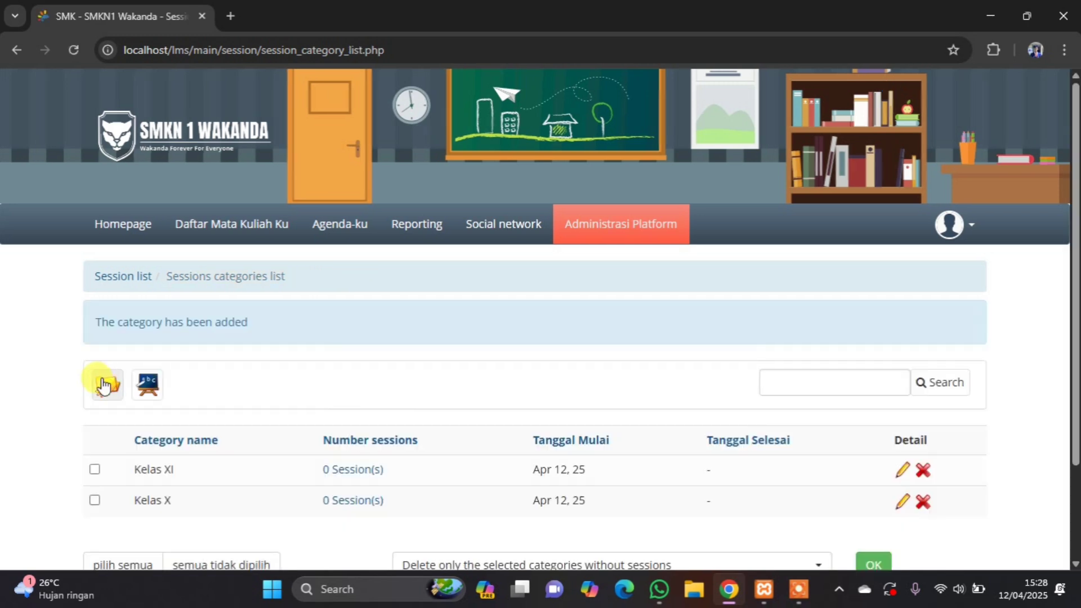
Add a third session category named "Kelas XII" without a time limit.
click(105, 385)
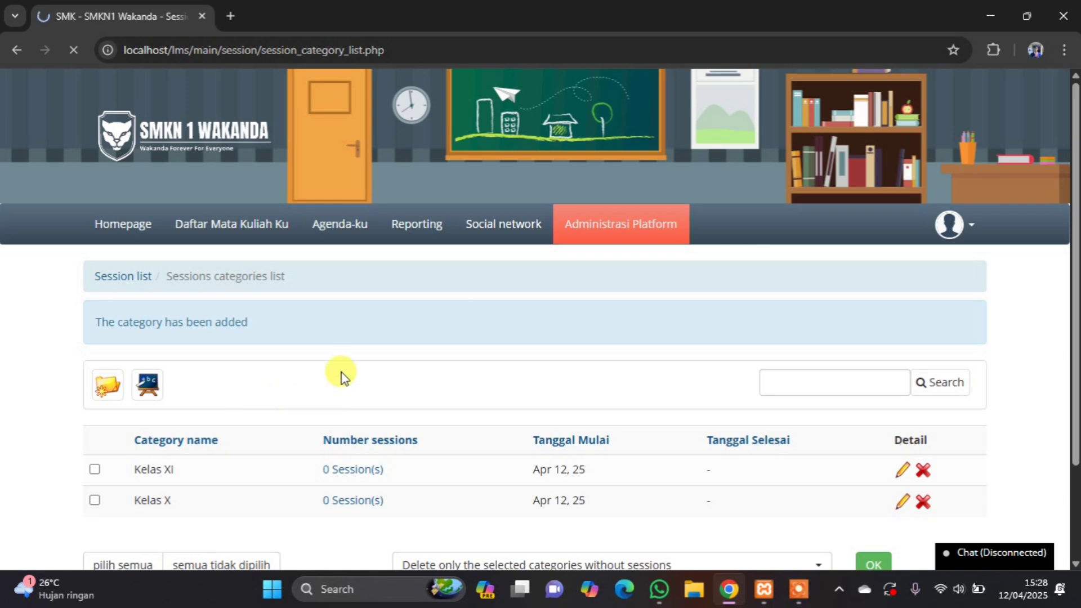
click(108, 390)
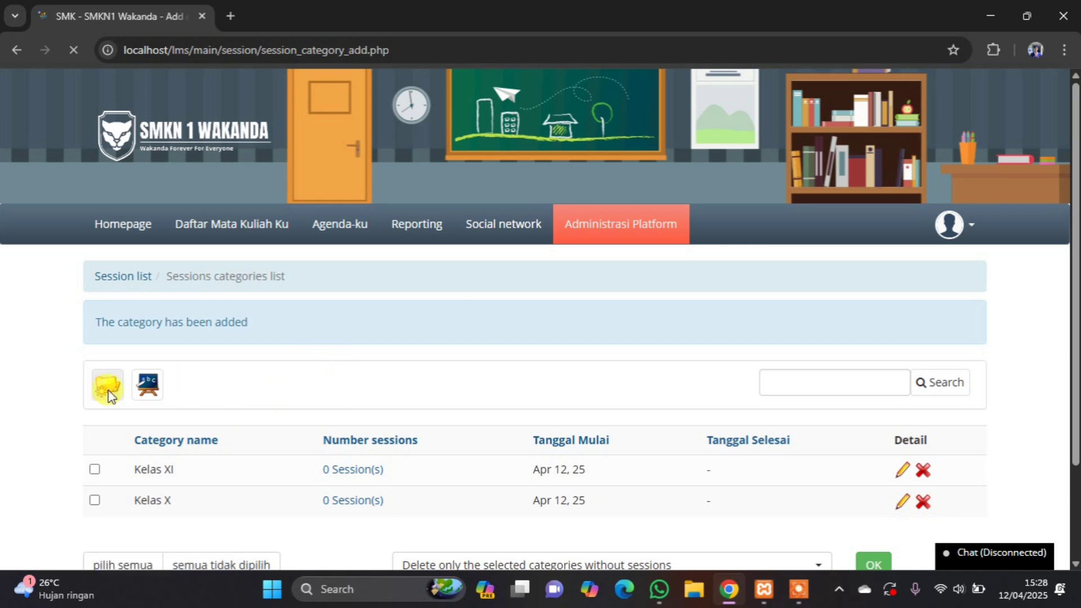
click(396, 353)
text(Ke)
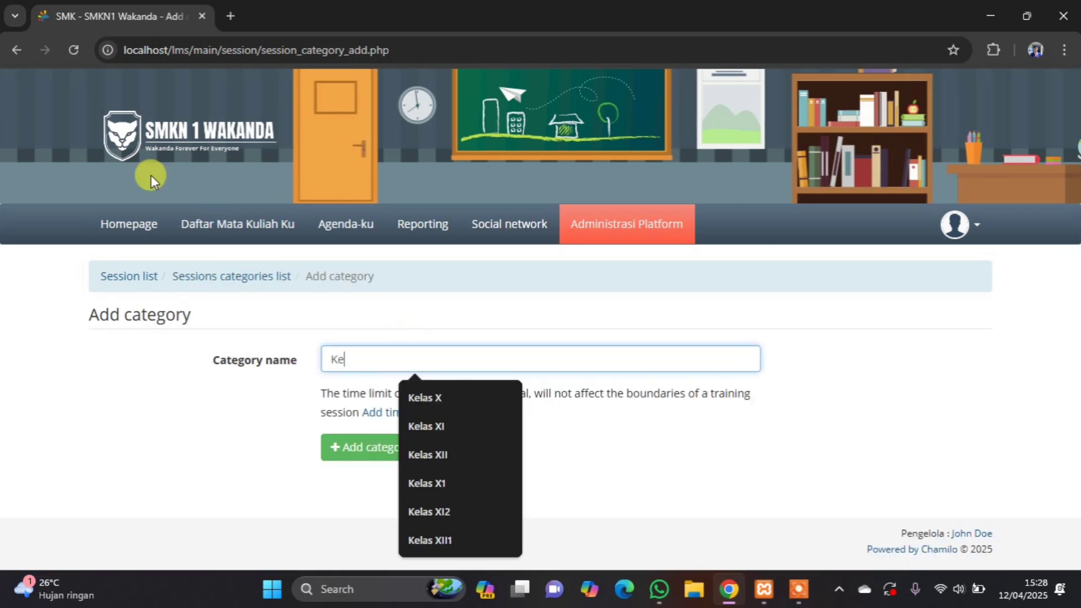
text(las XII)
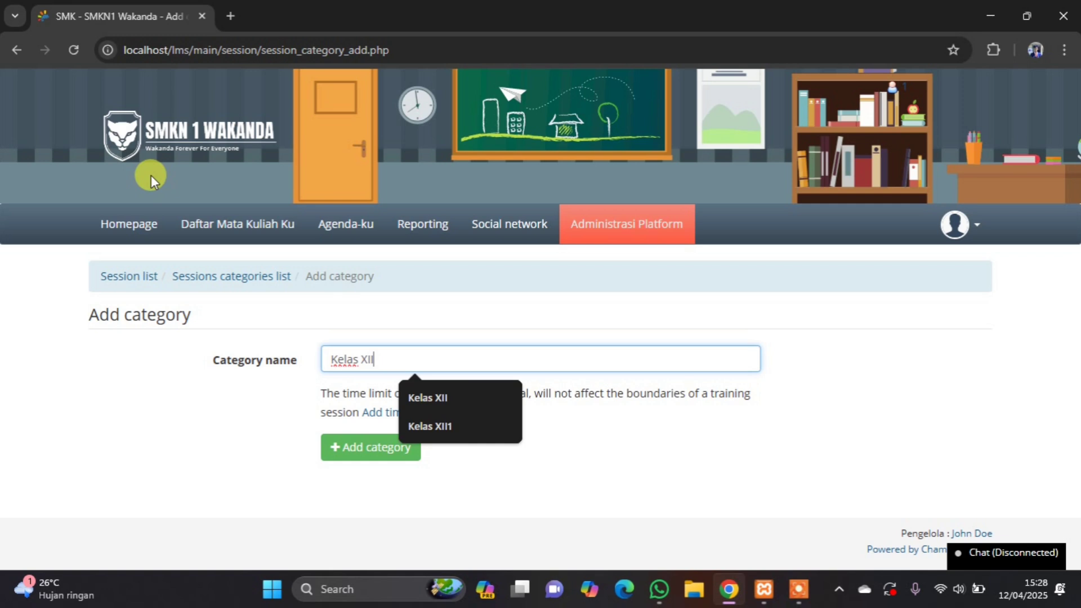
click(369, 450)
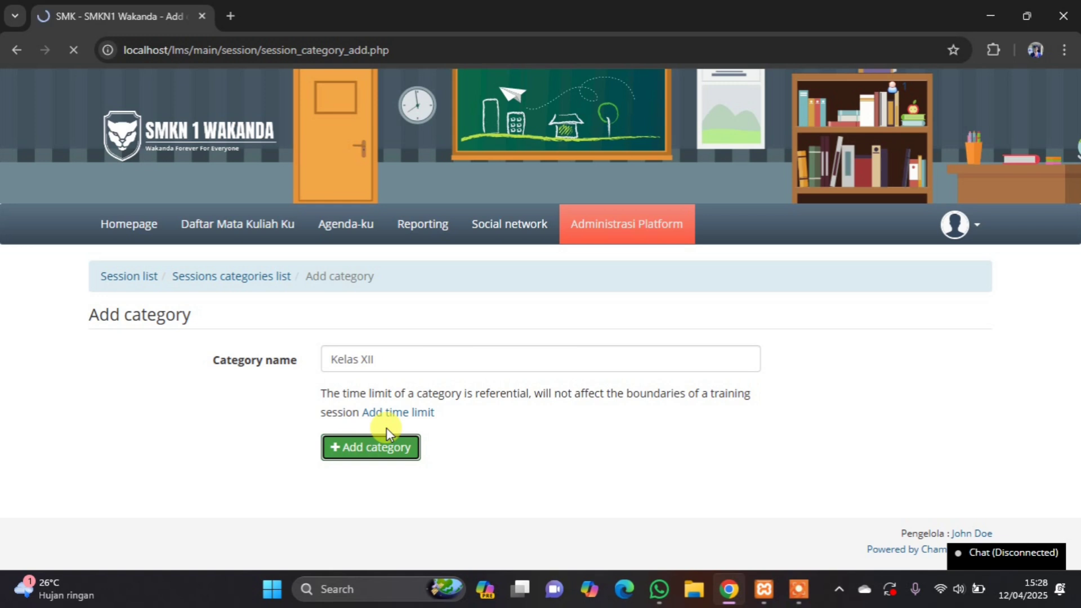
Go from the sessions categories list to the session list and open the page for subscribing sessions to a category.
scroll(389, 447, down, 3)
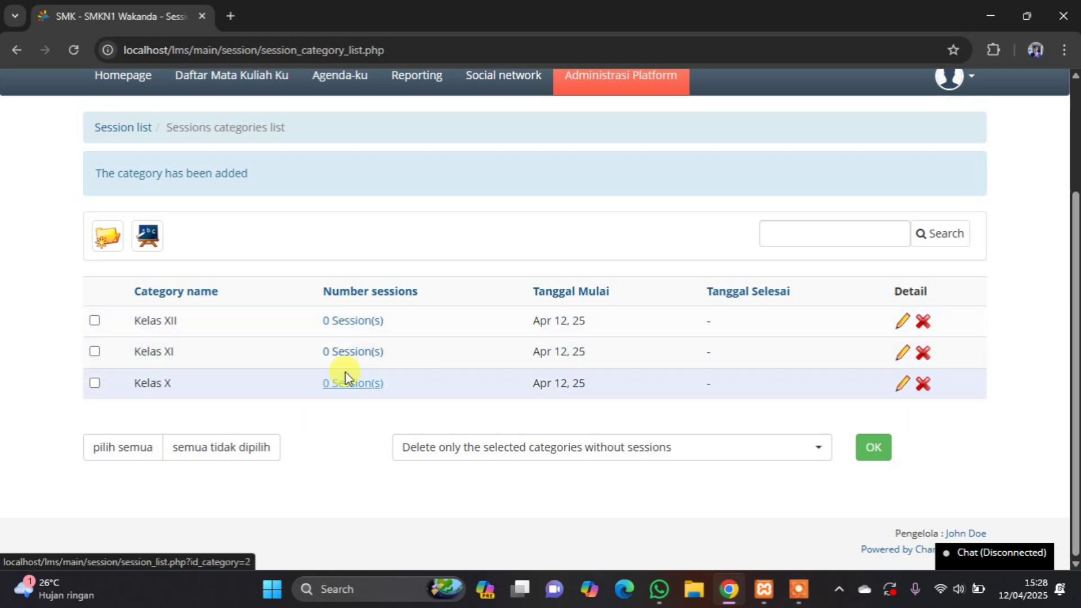
click(141, 251)
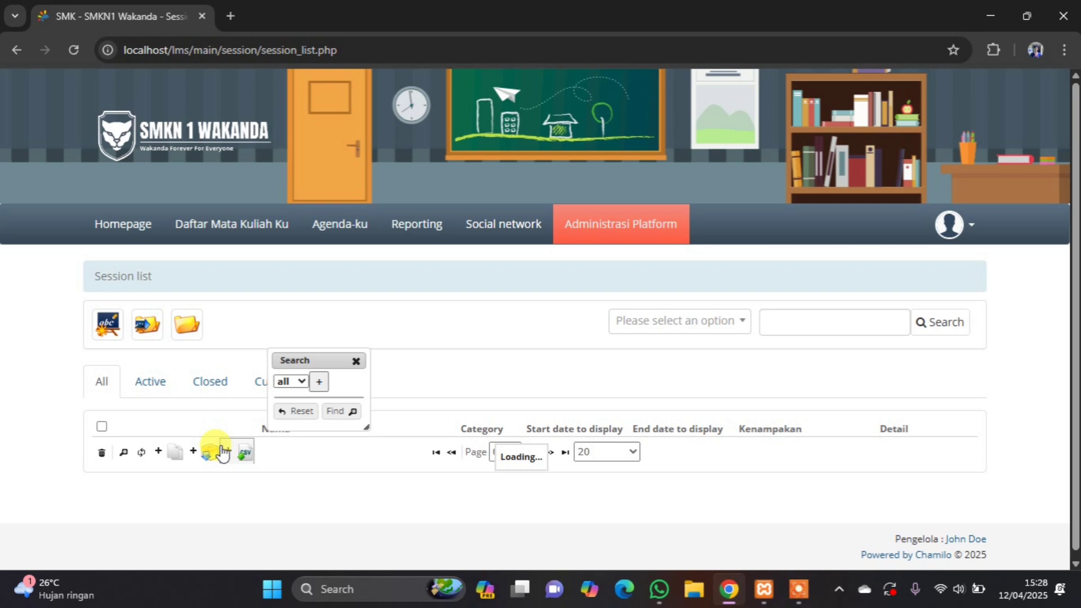
click(356, 360)
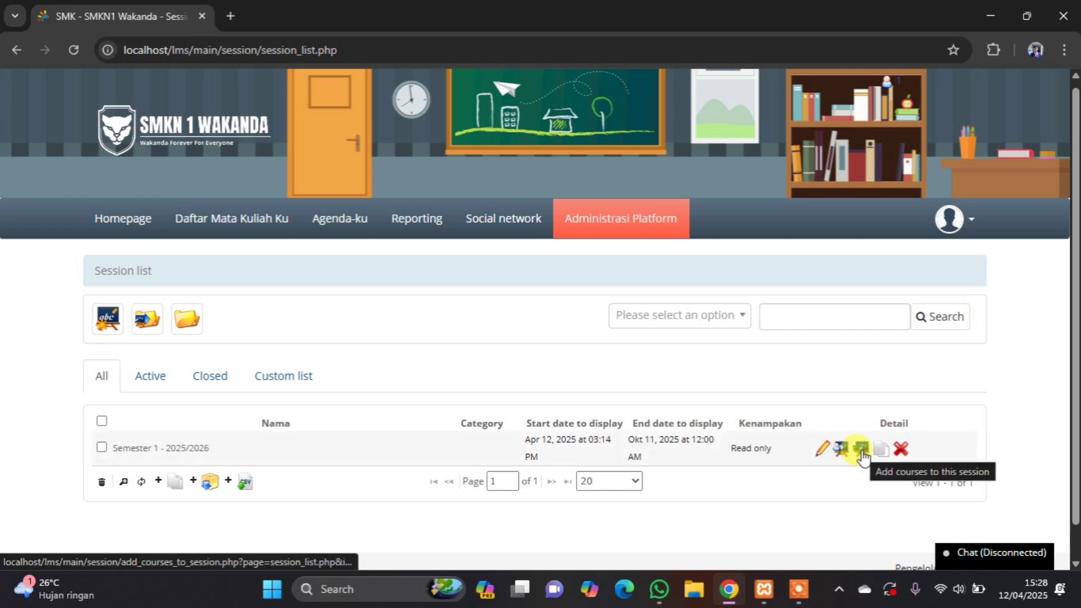
click(151, 331)
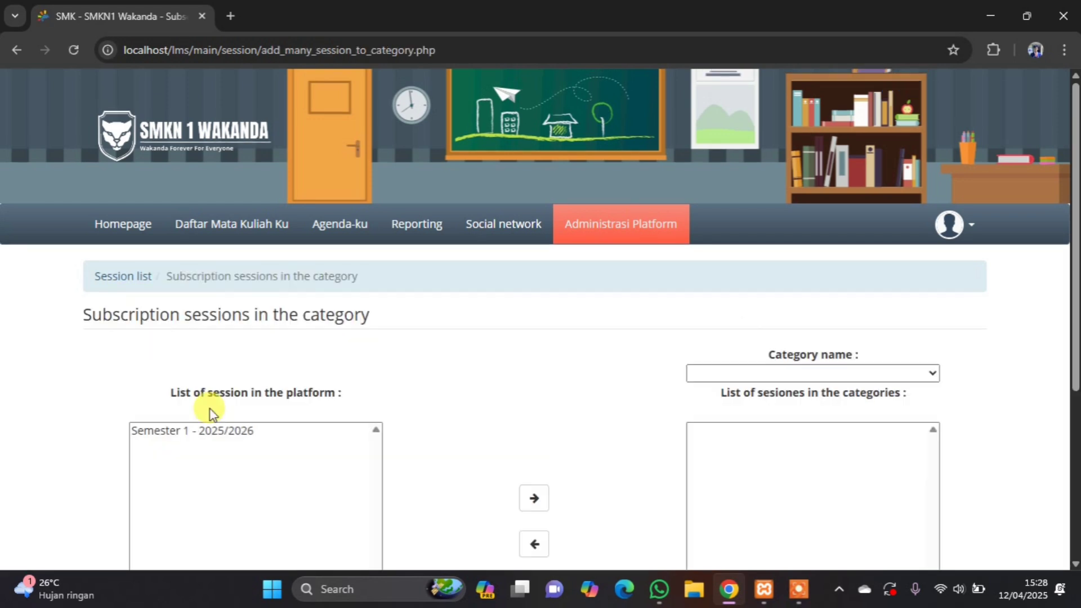
Choose the category "Kelas X", add the session "Semester 1 - 2025/2026" to it and submit the subscription.
scroll(210, 411, down, 4)
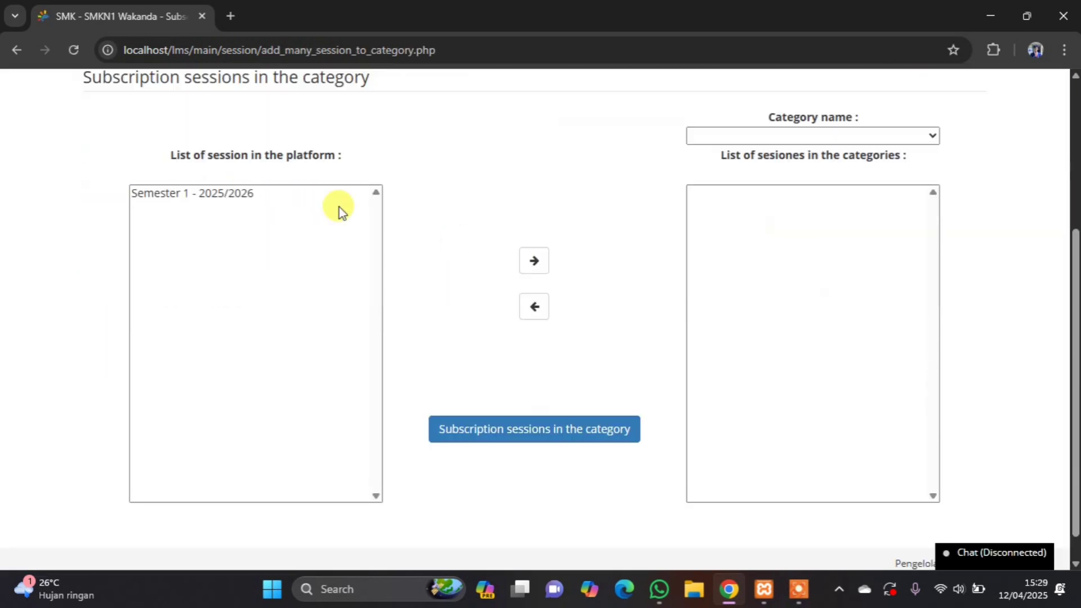
click(205, 197)
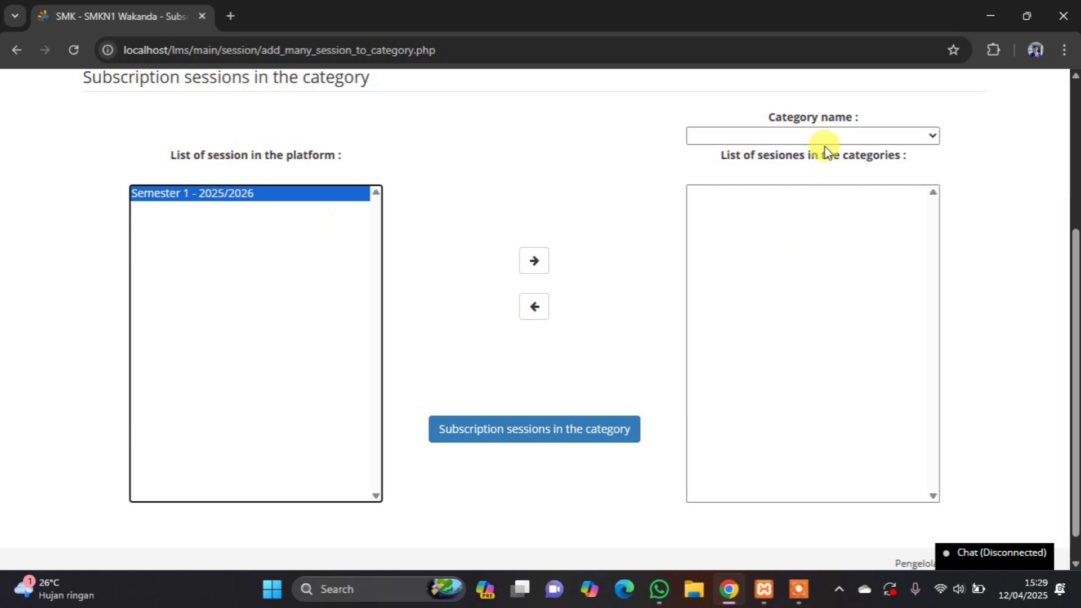
click(927, 137)
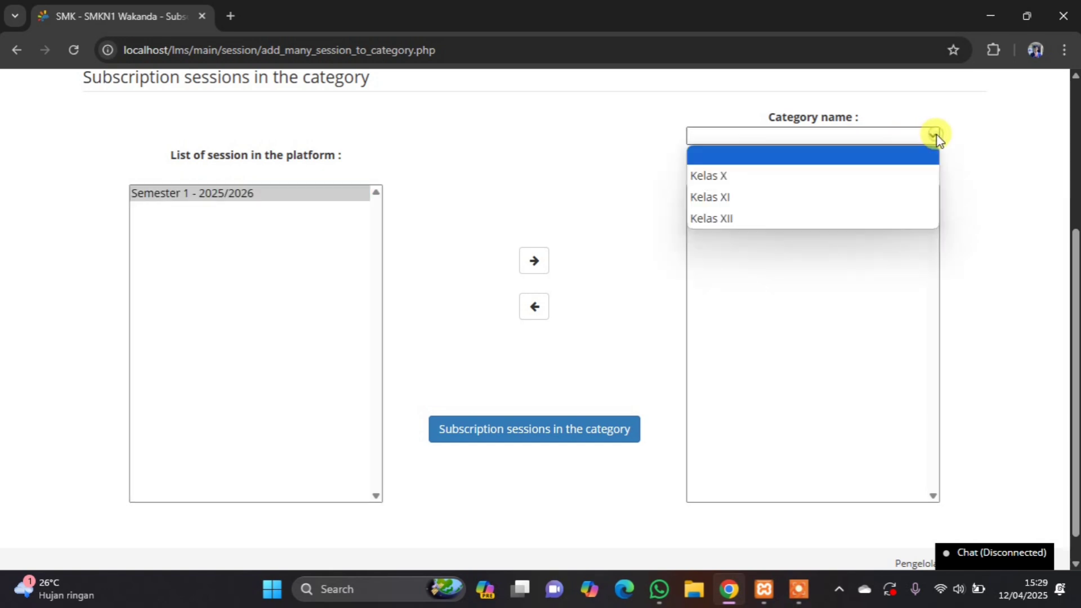
click(817, 180)
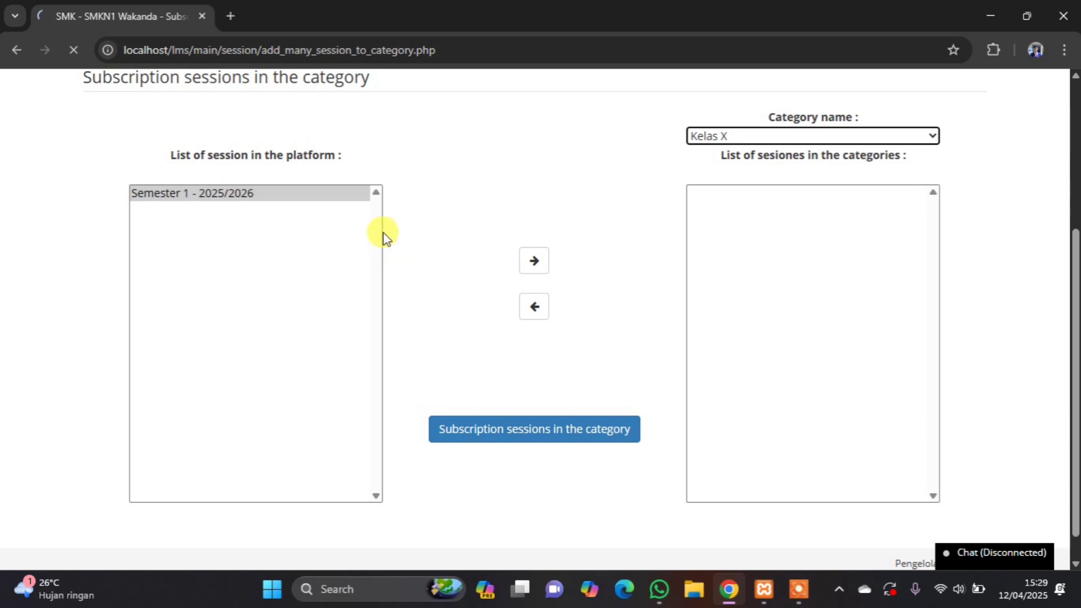
scroll(450, 327, down, 3)
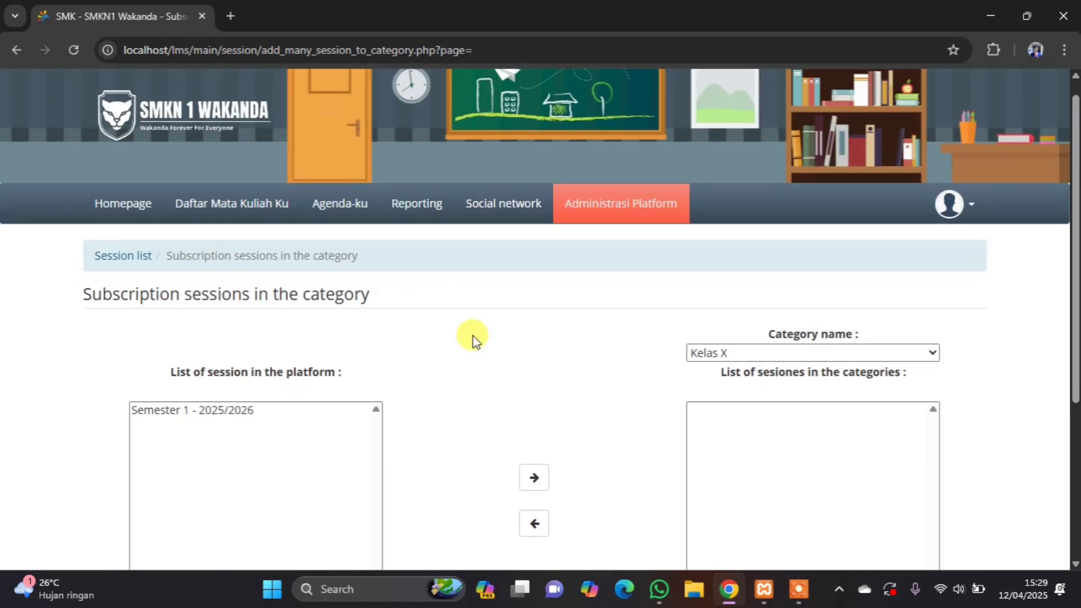
click(276, 272)
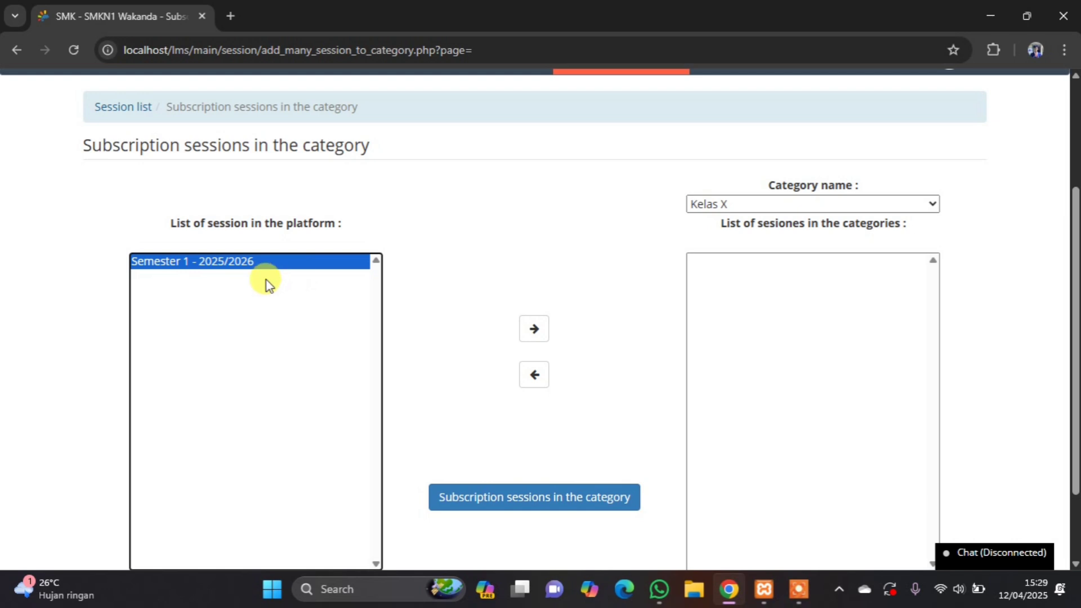
click(533, 327)
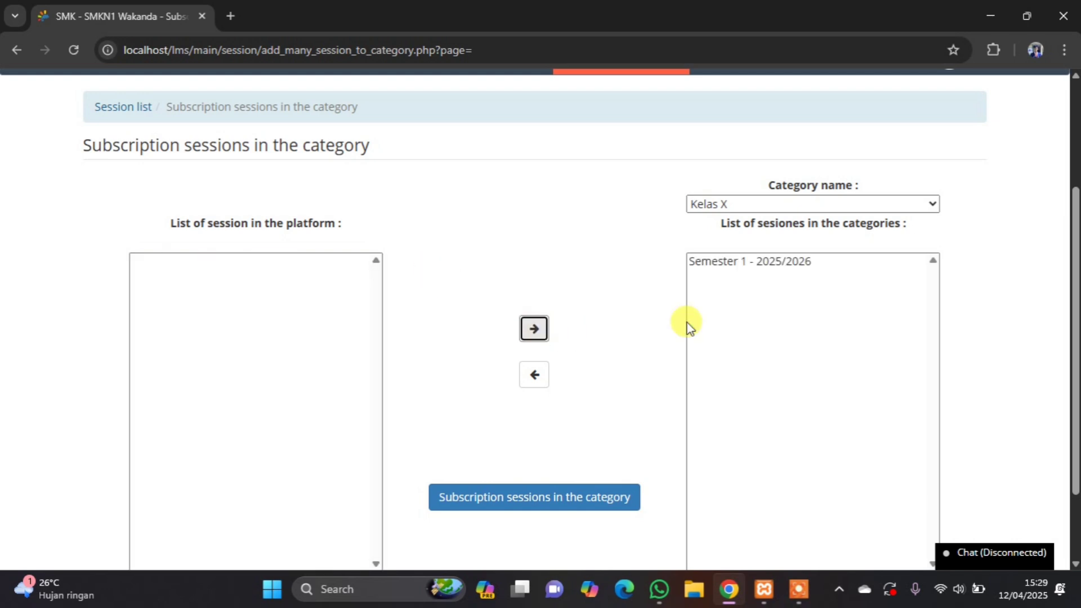
click(544, 502)
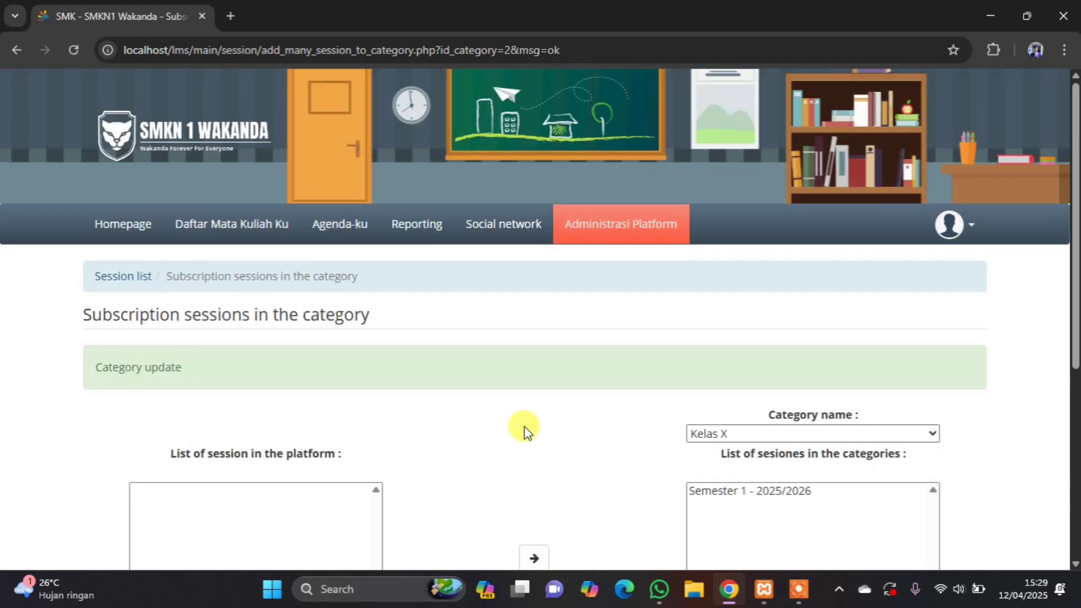
scroll(471, 401, down, 5)
scroll(472, 401, down, 1)
scroll(470, 405, up, 6)
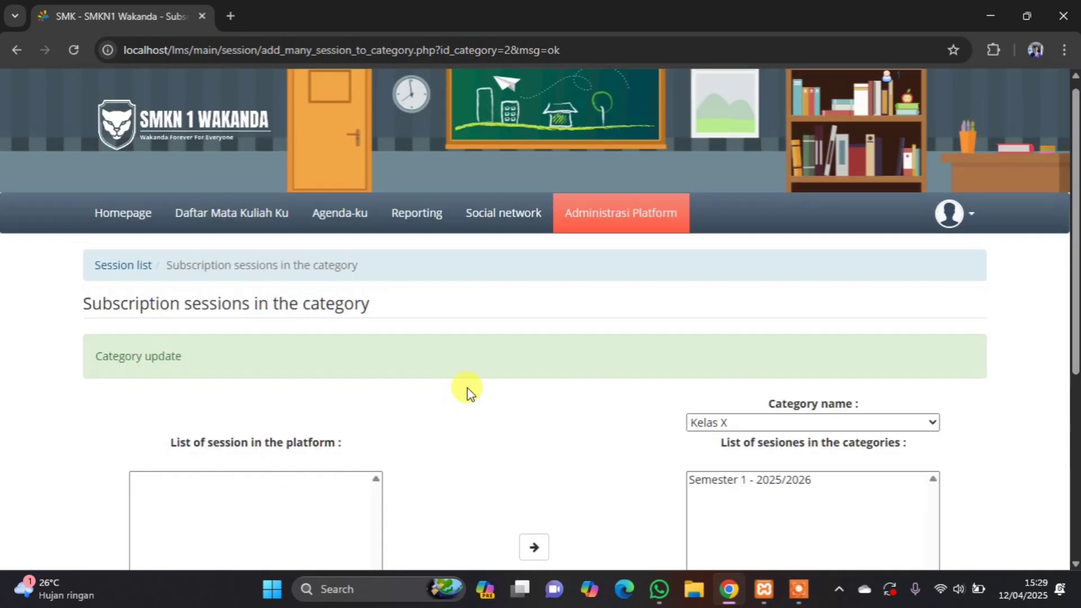
Return to the platform administration and reopen the sessions categories list under Course sessions.
click(596, 222)
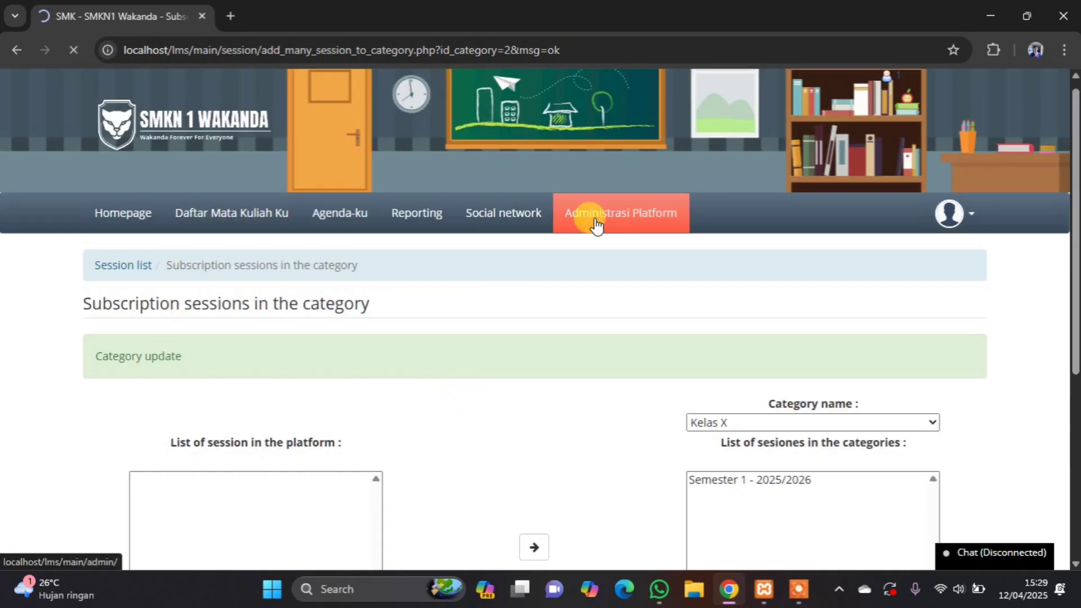
scroll(593, 222, down, 6)
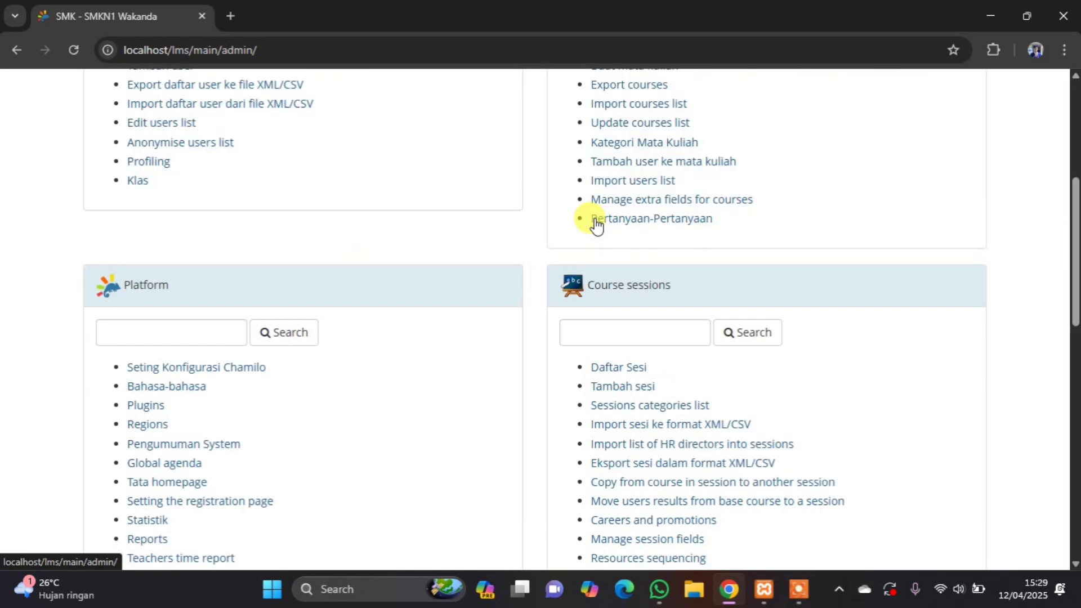
click(619, 388)
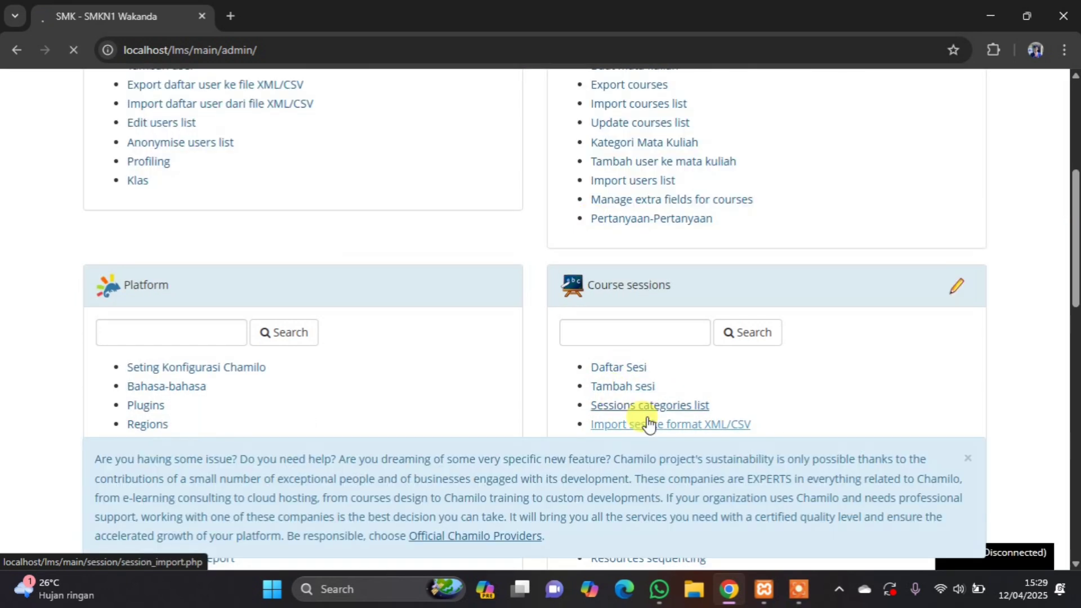
click(969, 457)
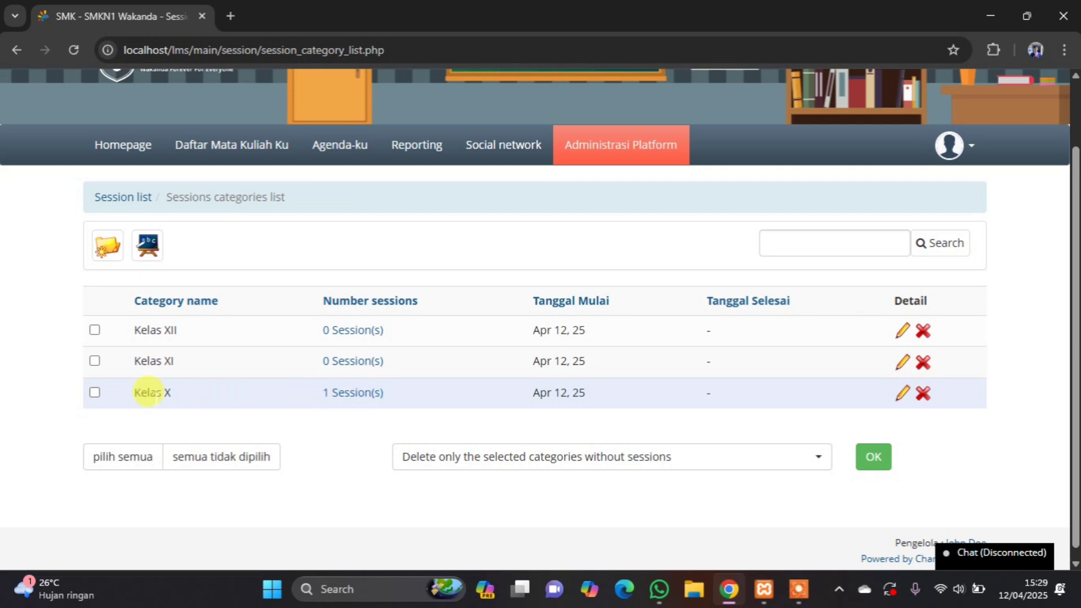
Examine the categories Kelas X, Kelas XI and Kelas XII and the number of sessions in each.
scroll(194, 389, up, 2)
scroll(194, 388, down, 2)
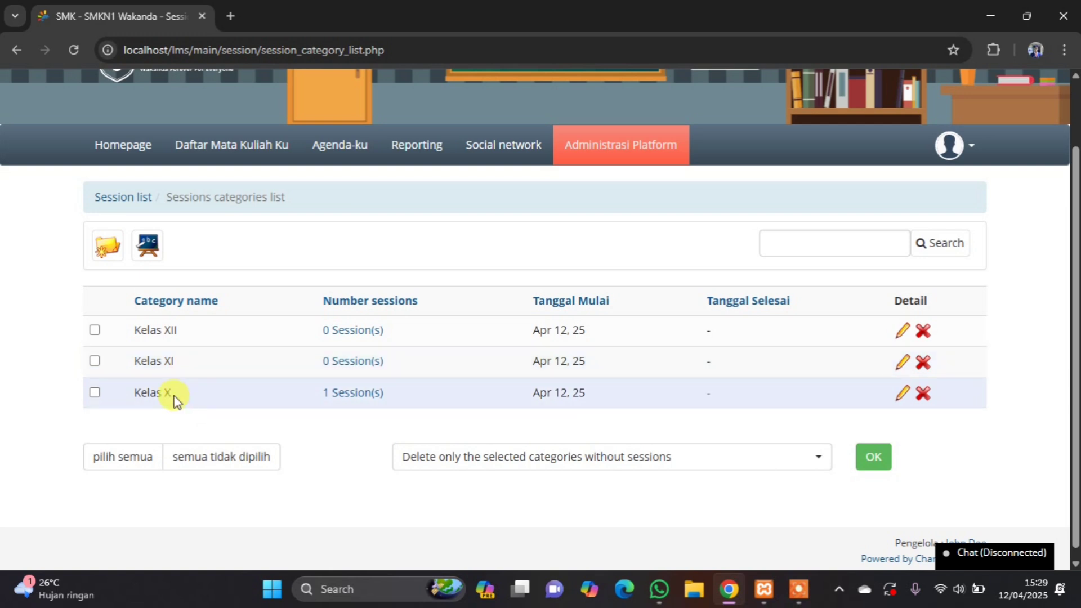
drag(174, 398, 133, 397)
click(206, 397)
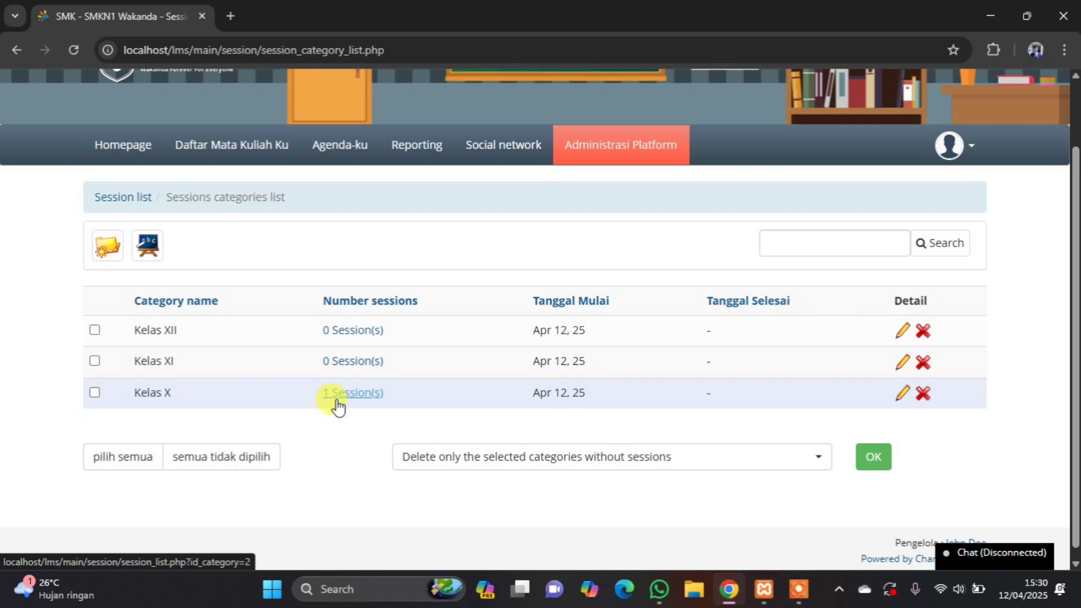
triple_click(159, 391)
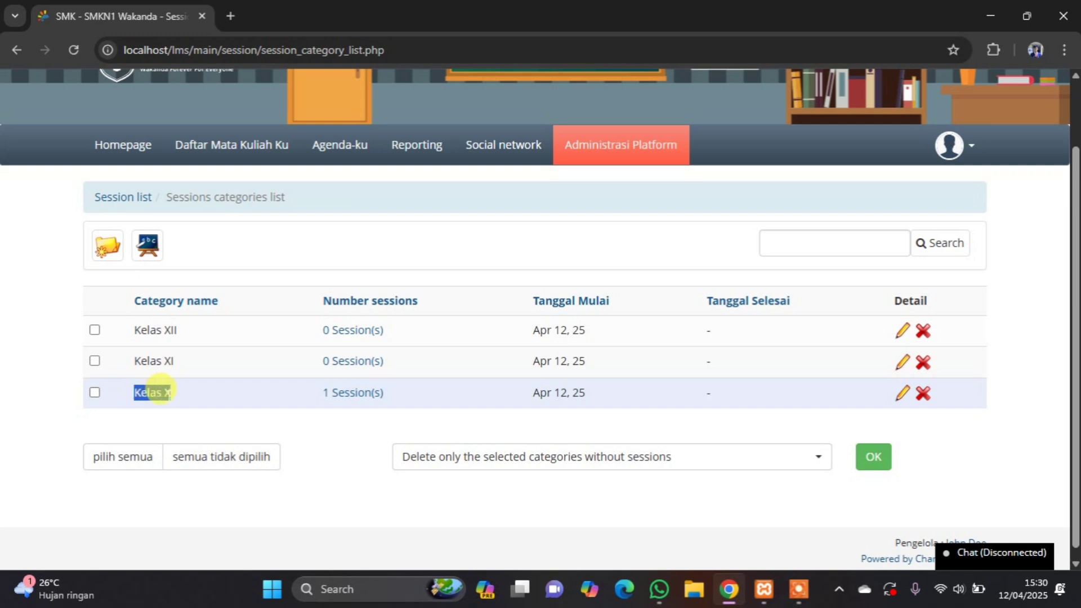
click(179, 396)
triple_click(179, 397)
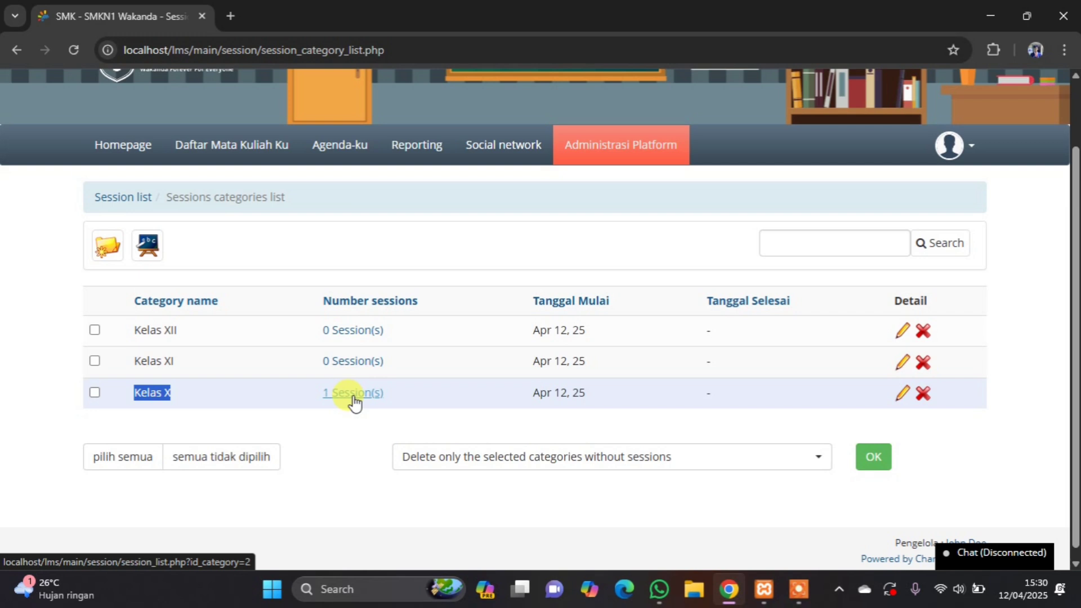
click(237, 362)
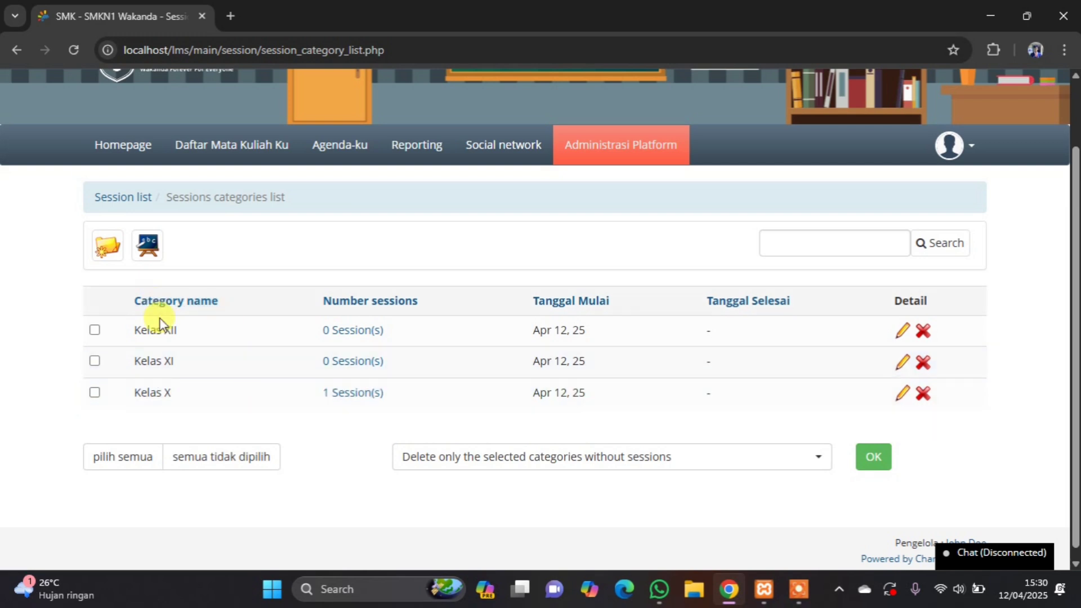
drag(135, 337, 176, 334)
Return to the platform administration and look over its user, course, platform, session, system and skills options.
click(606, 161)
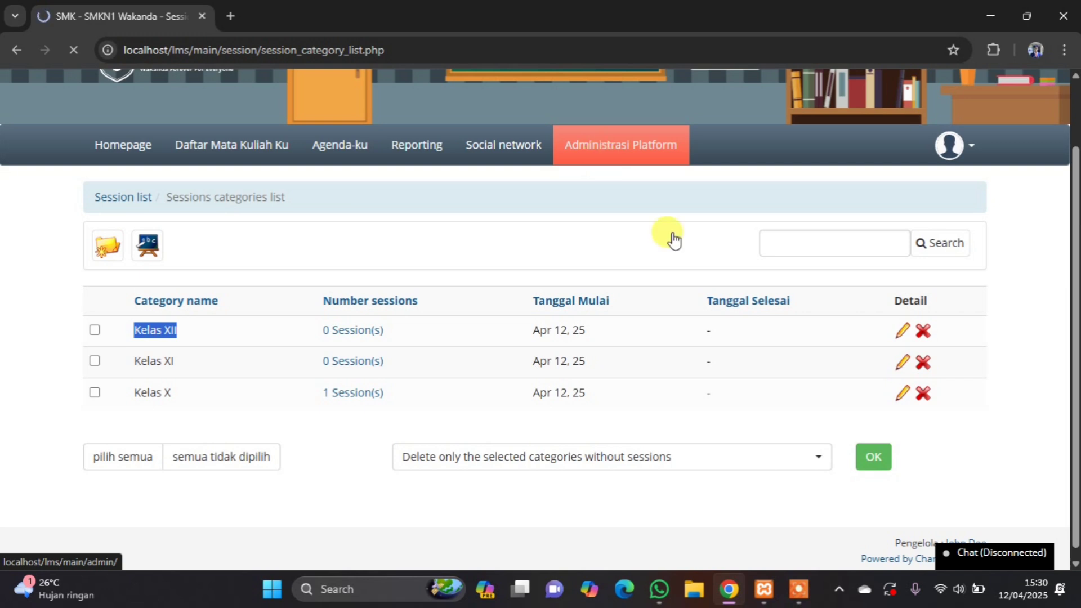
scroll(687, 298, down, 1)
scroll(685, 299, down, 7)
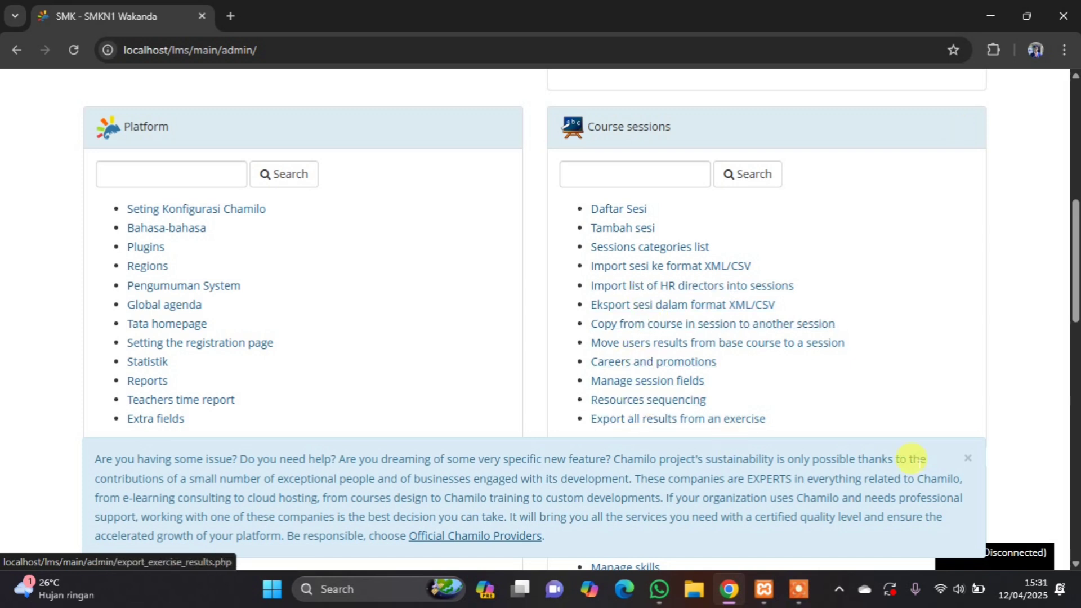
click(969, 467)
scroll(732, 428, up, 1)
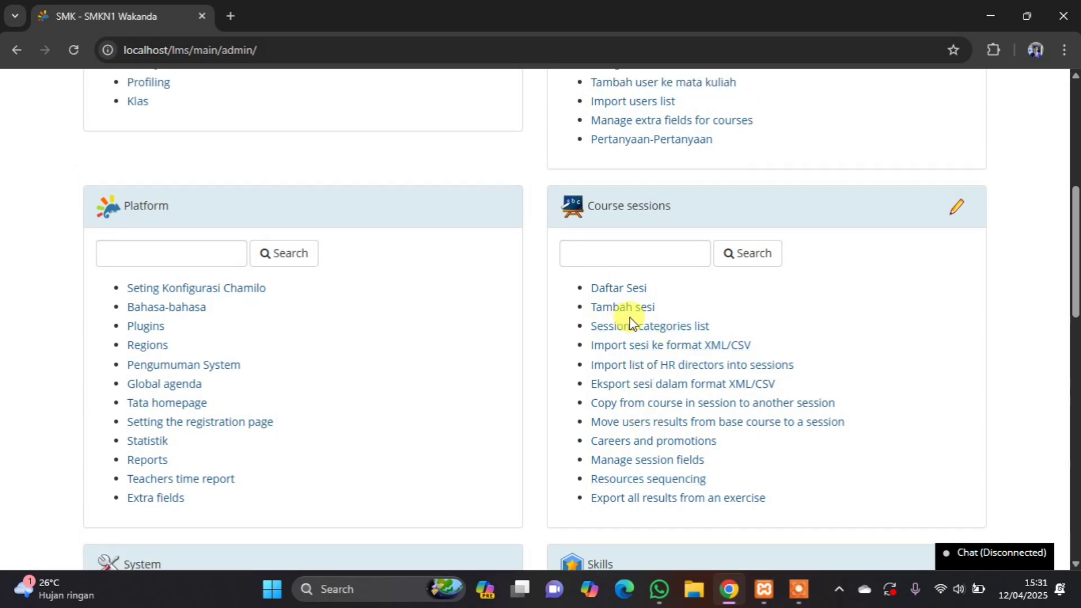
scroll(625, 304, down, 3)
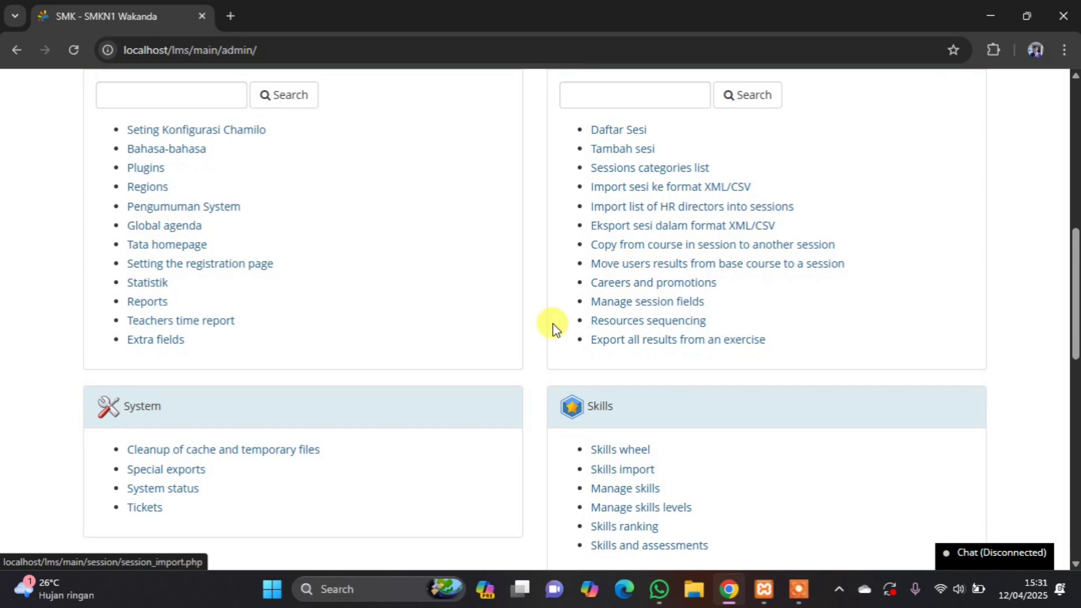
scroll(169, 275, up, 3)
scroll(265, 290, up, 5)
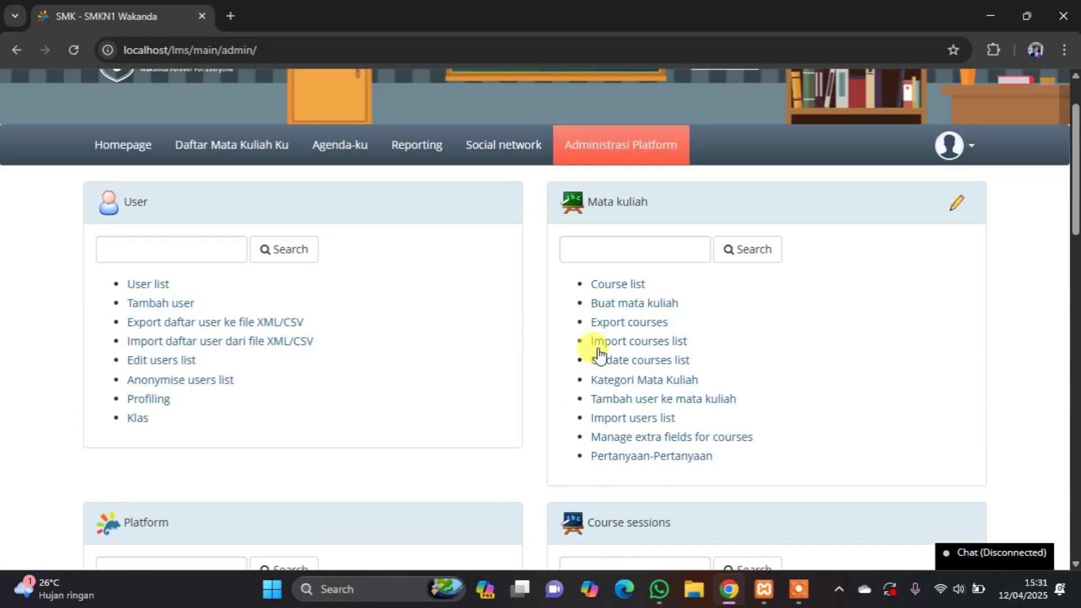
scroll(503, 321, down, 8)
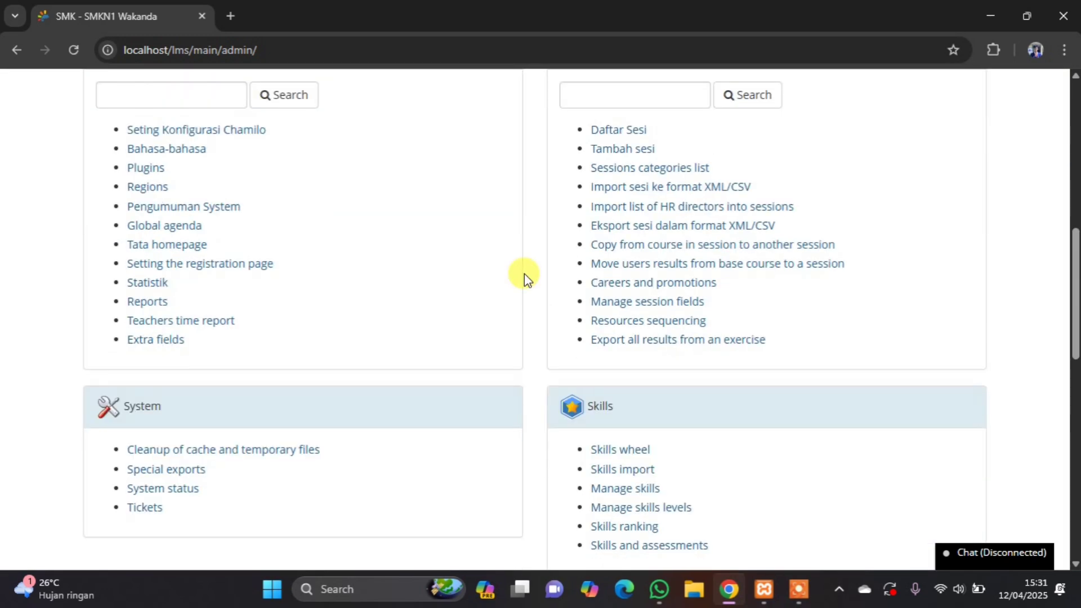
scroll(563, 248, up, 2)
scroll(509, 292, down, 4)
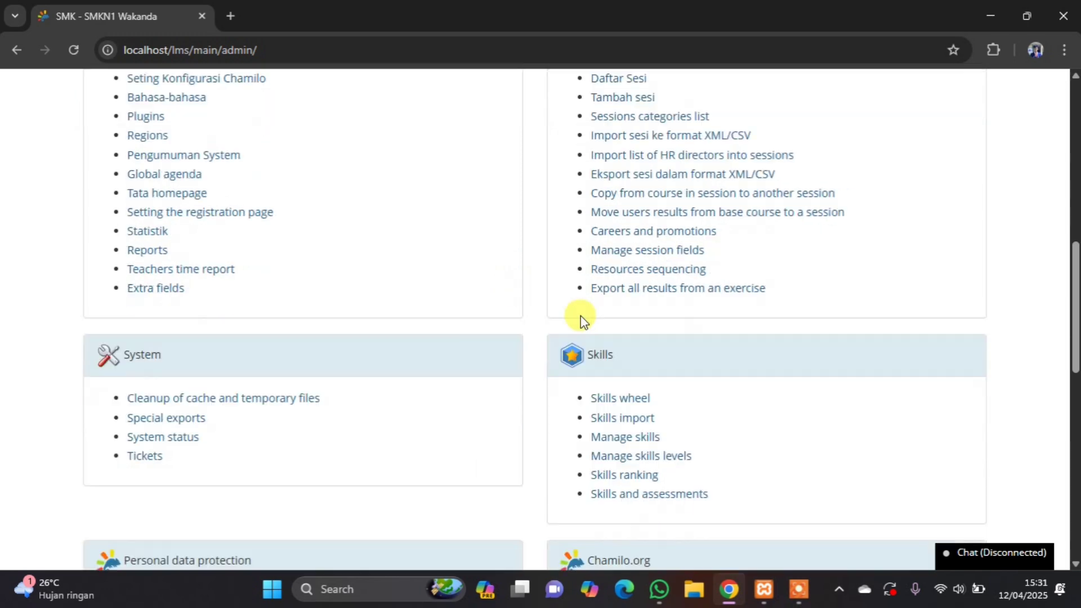
scroll(522, 289, up, 3)
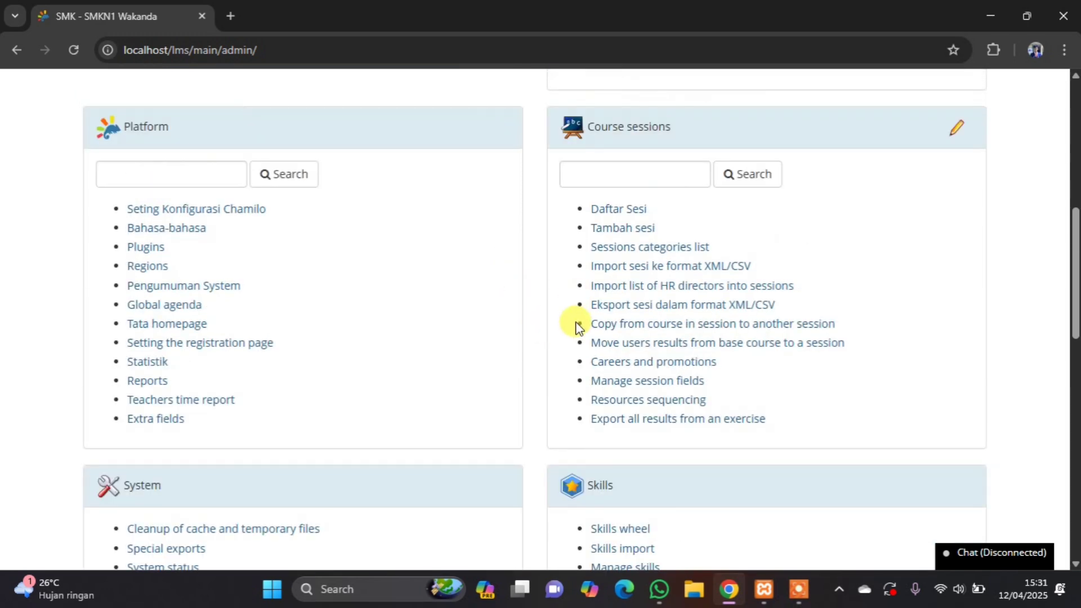
scroll(639, 320, up, 3)
scroll(639, 324, down, 3)
scroll(490, 308, up, 9)
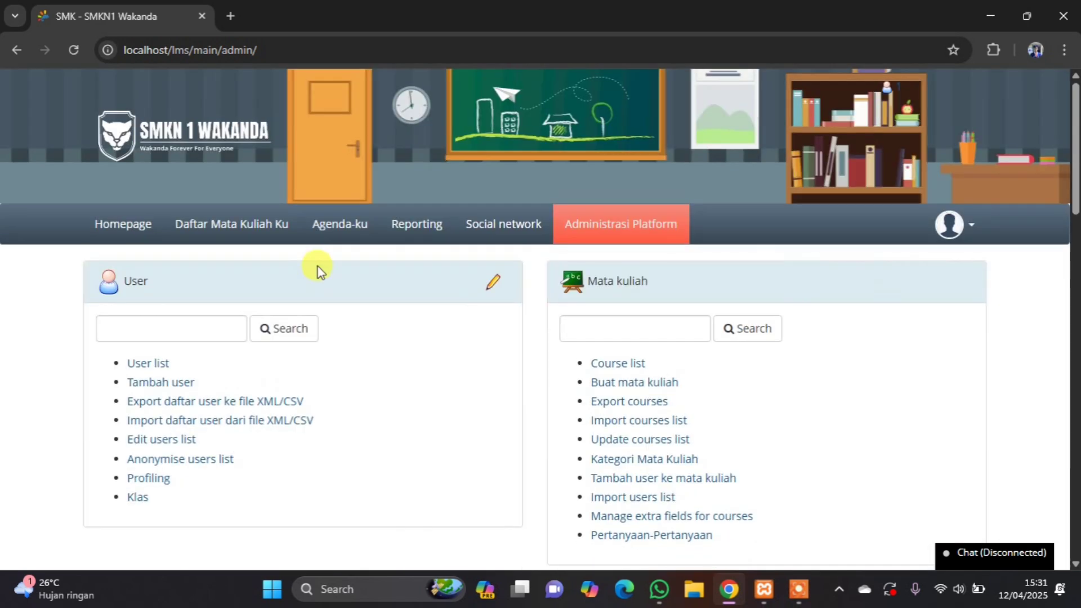
Open the personal course list (Daftar Mata Kuliah Ku) and check the courses shown under Kelas X in "Semester 1 - 2025/2026".
click(228, 232)
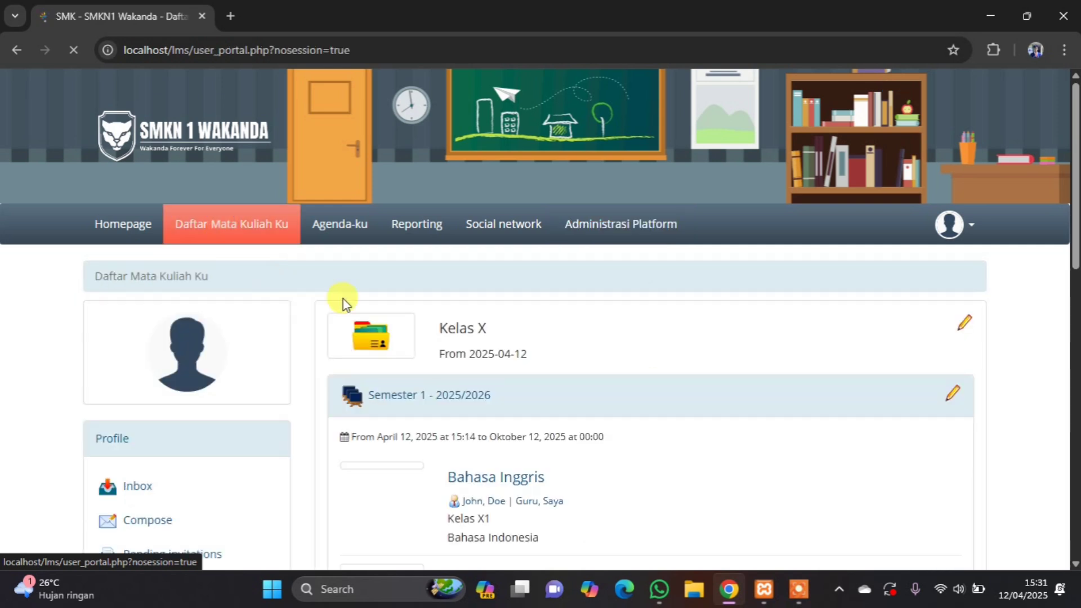
scroll(343, 299, down, 1)
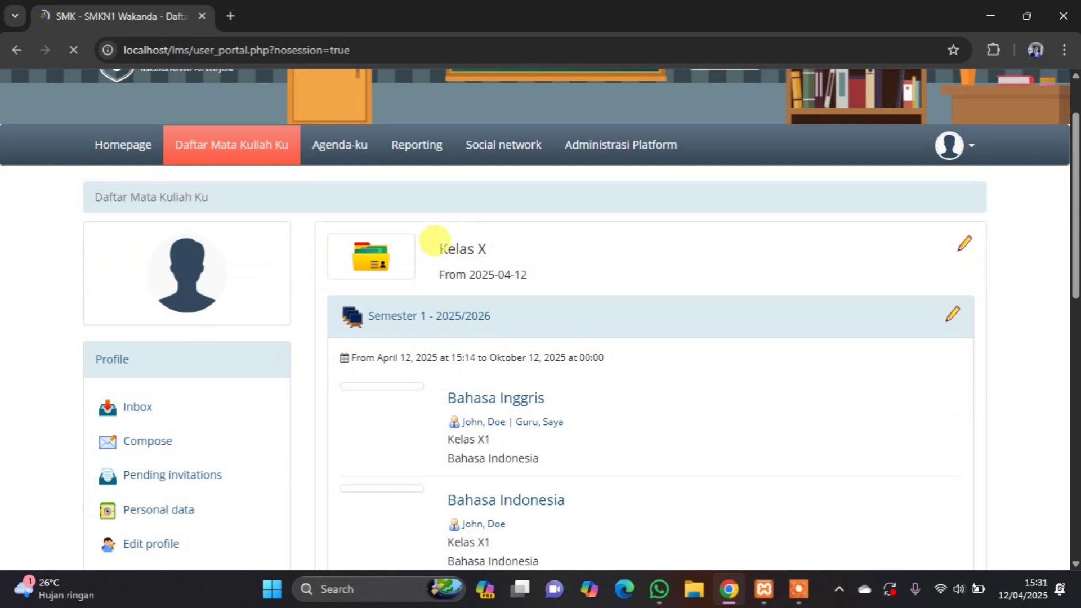
drag(434, 242, 486, 248)
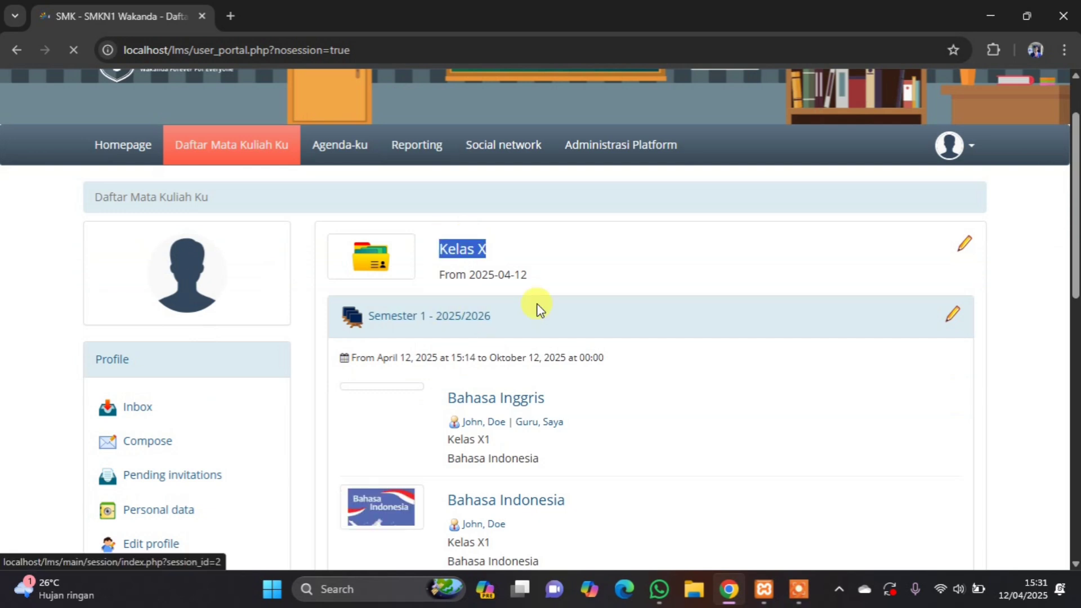
scroll(550, 289, down, 1)
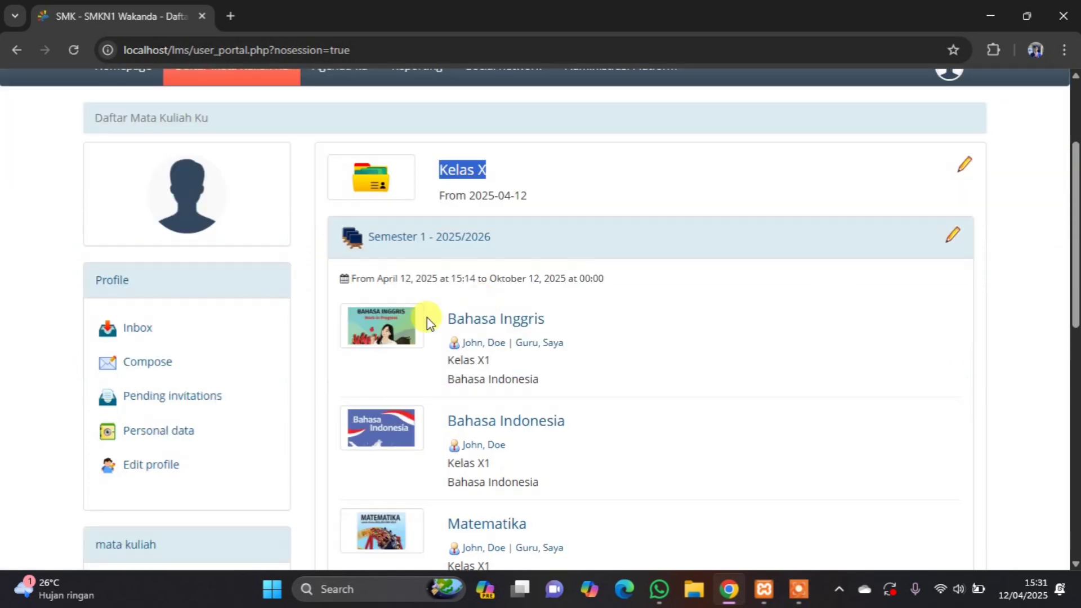
Compare the courses grouped under "Semester 1 - 2025/2026" with the standalone courses listed below the session.
scroll(427, 318, down, 1)
scroll(423, 297, down, 10)
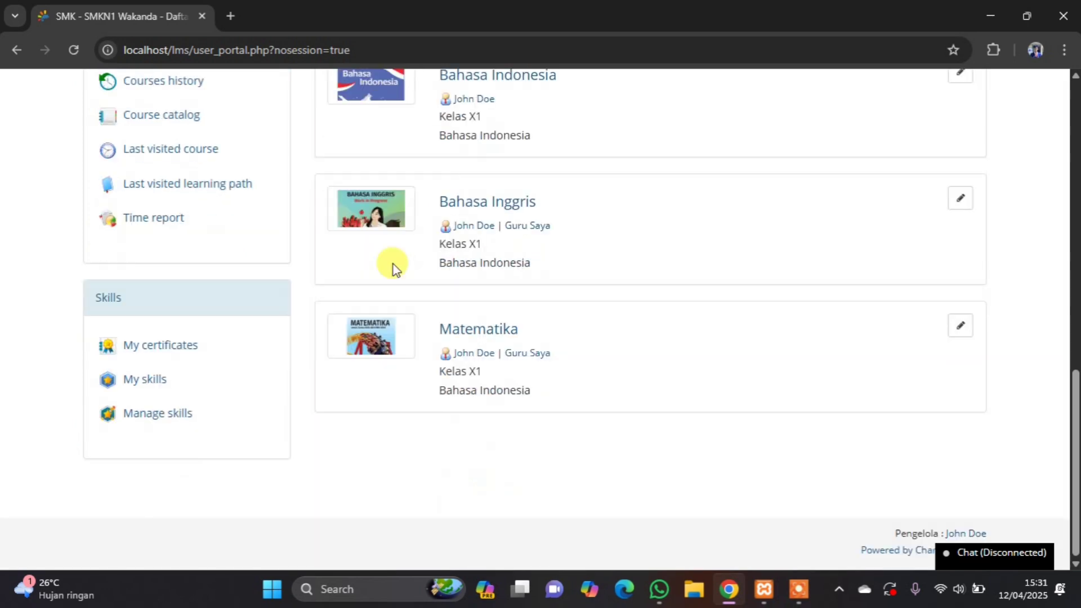
scroll(339, 353, up, 3)
scroll(410, 429, up, 4)
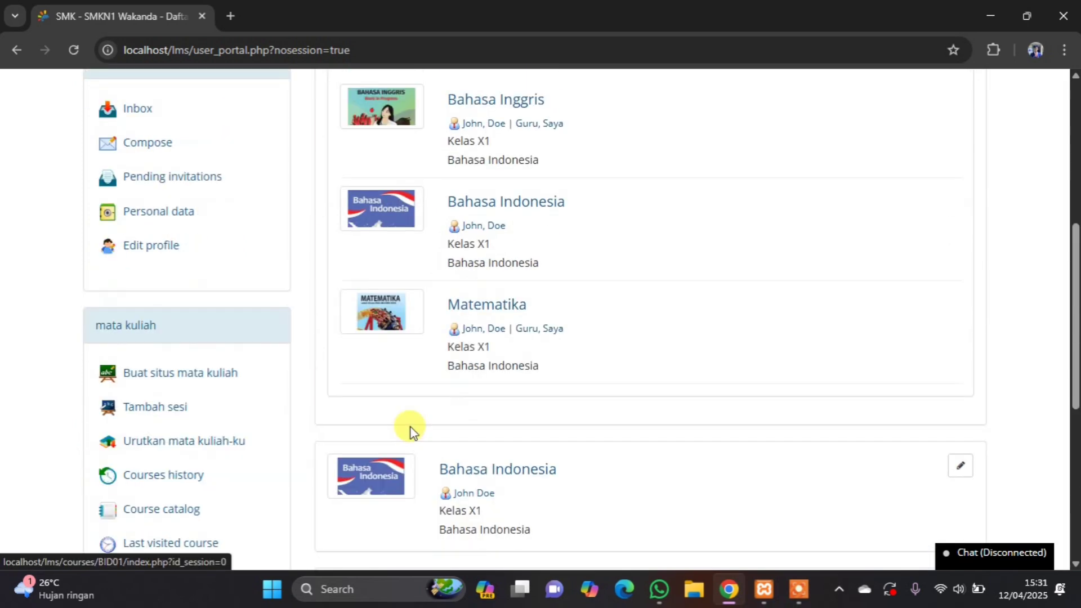
scroll(421, 313, down, 5)
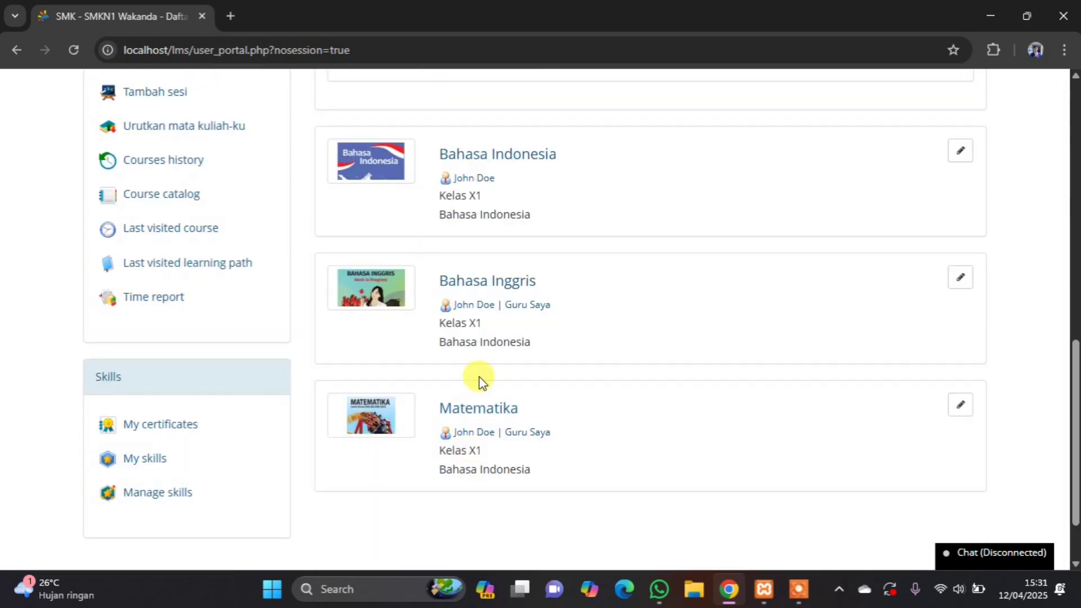
scroll(499, 241, up, 5)
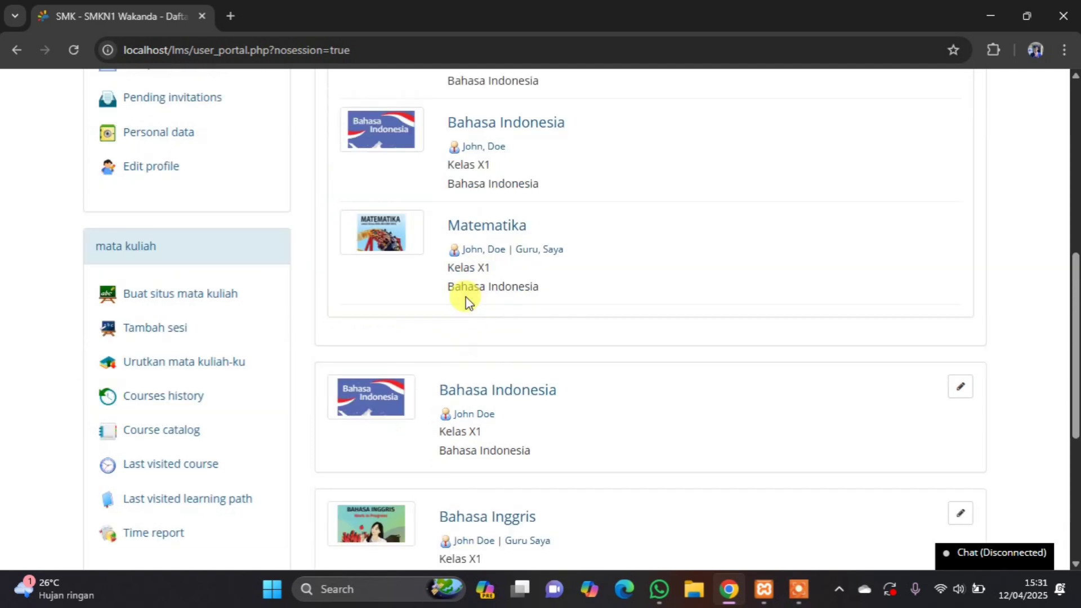
scroll(507, 314, up, 1)
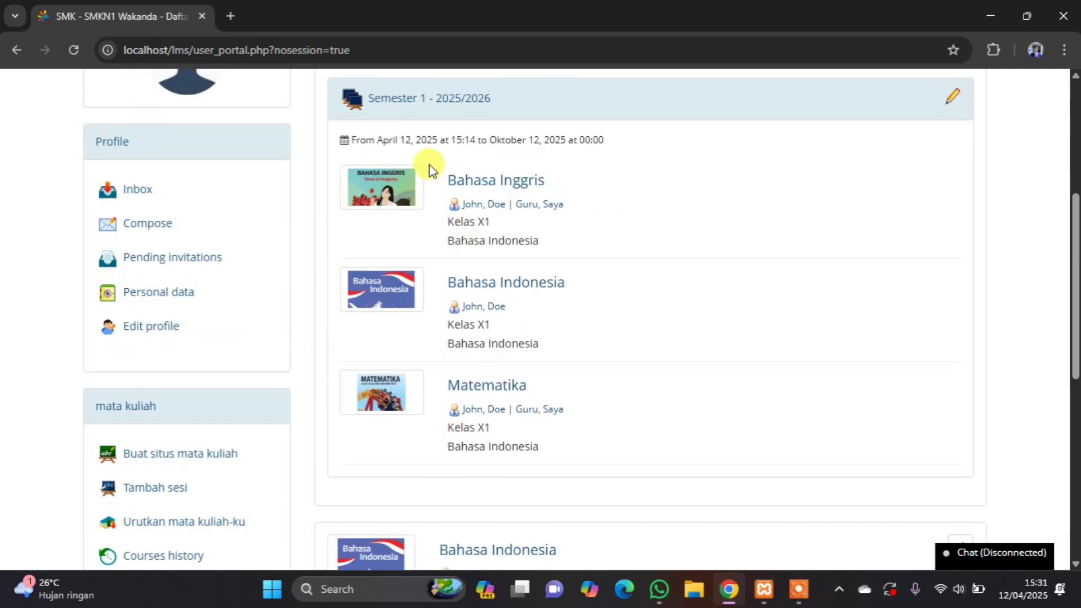
scroll(543, 233, up, 4)
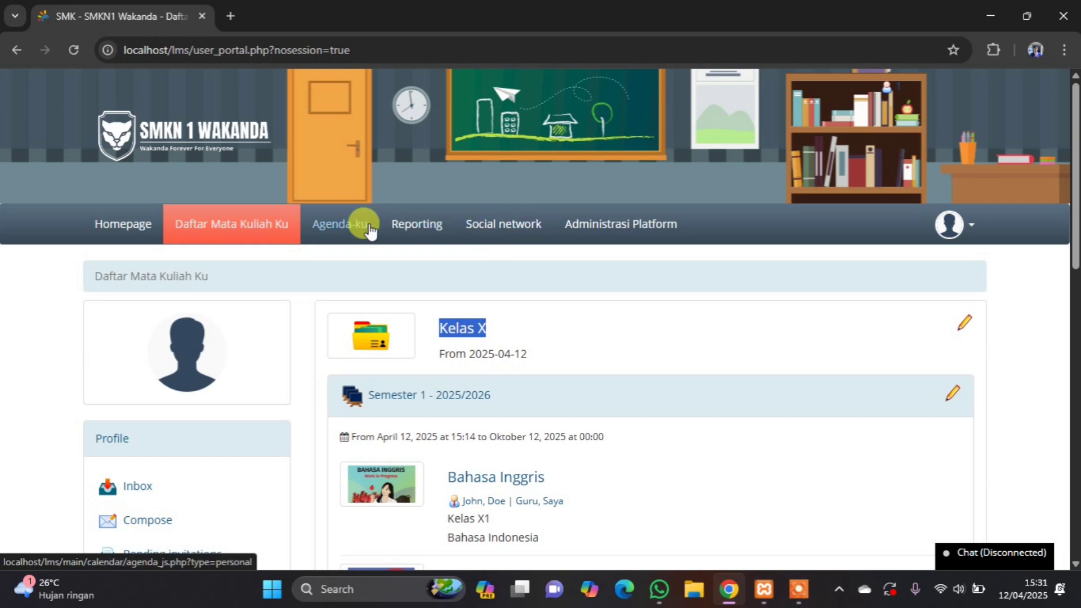
Log out of the administrator account and log in as the student siswa1 with the saved username and password.
click(950, 228)
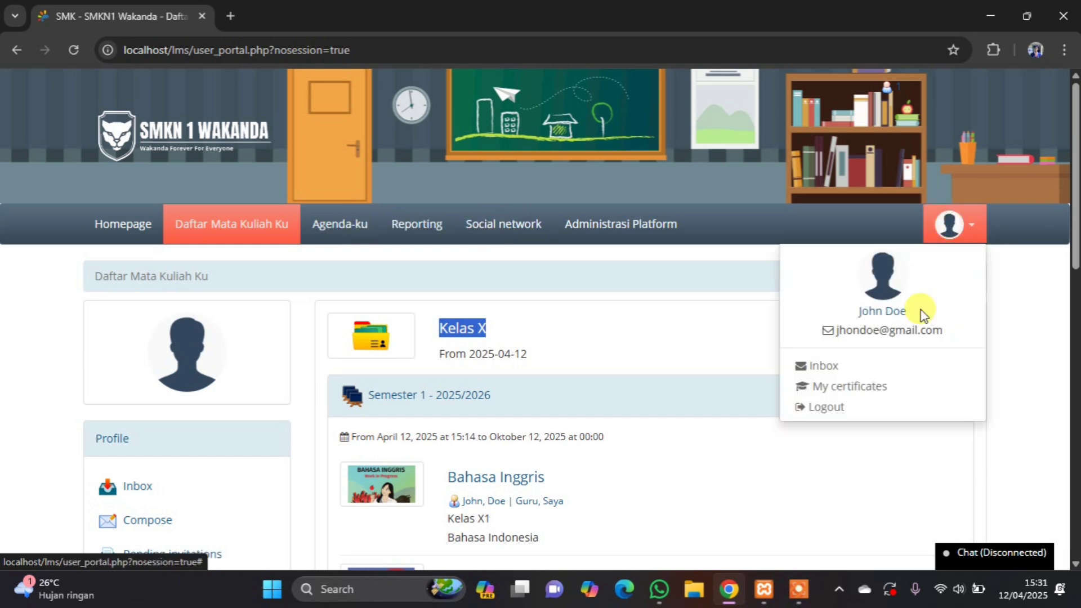
click(839, 407)
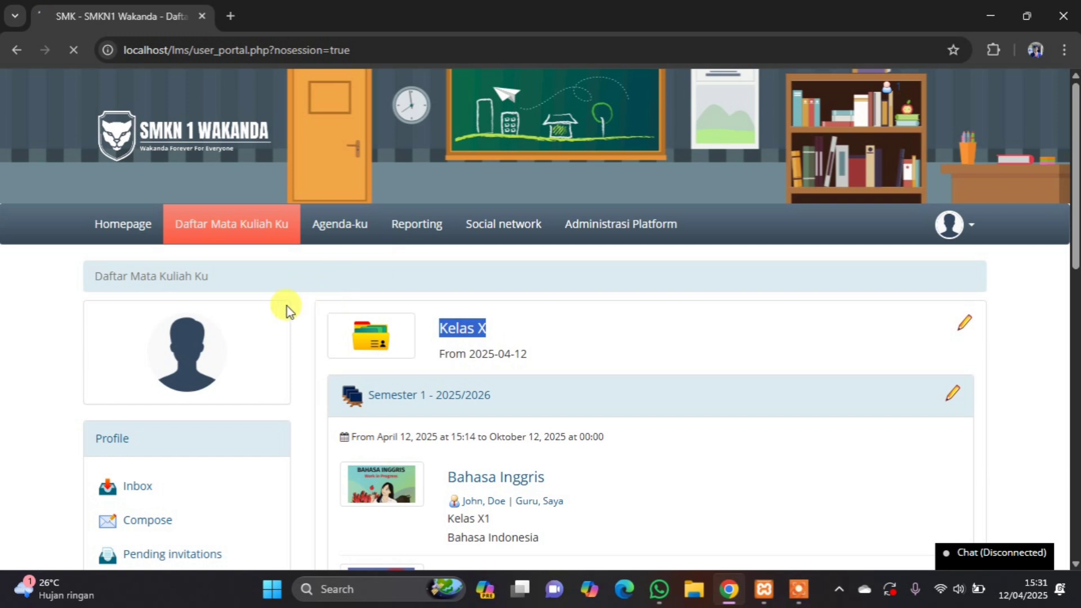
click(186, 318)
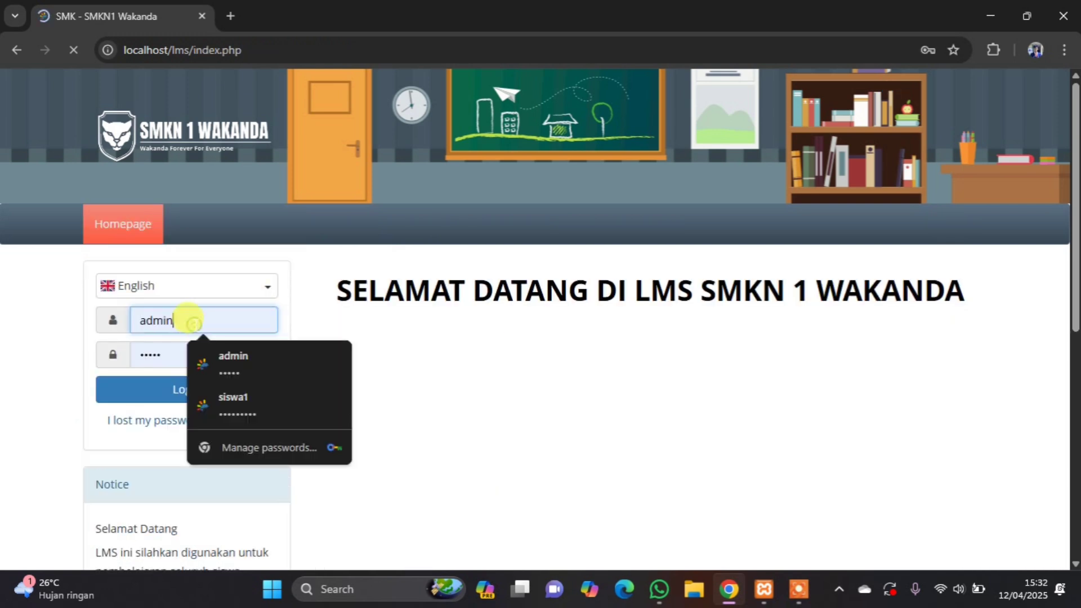
click(224, 401)
click(194, 394)
click(195, 394)
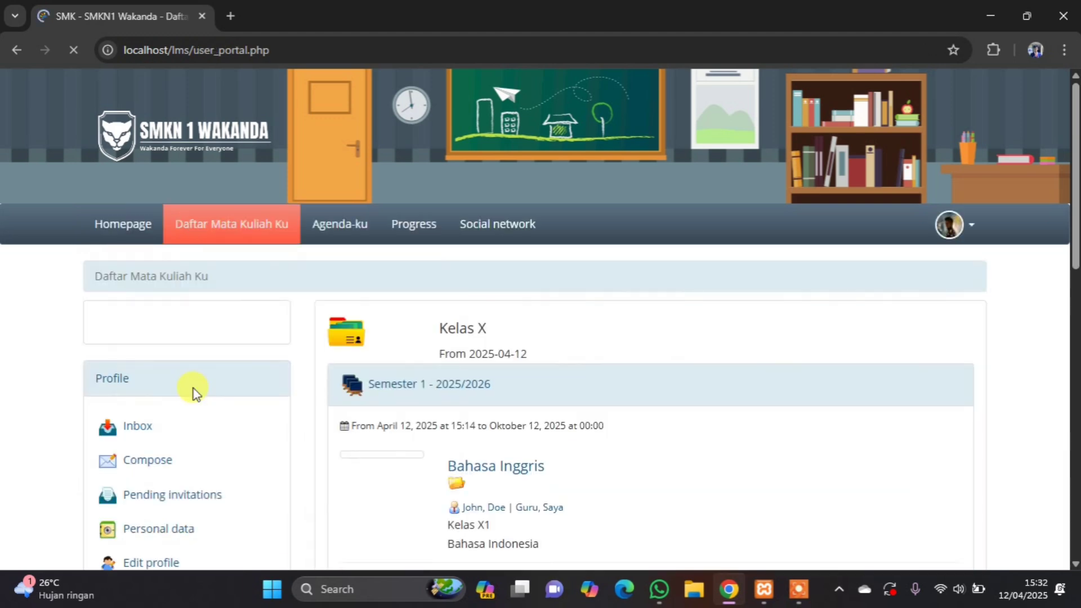
Examine the student's course list, comparing the Kelas X session courses with the standalone courses outside the session.
scroll(453, 386, down, 10)
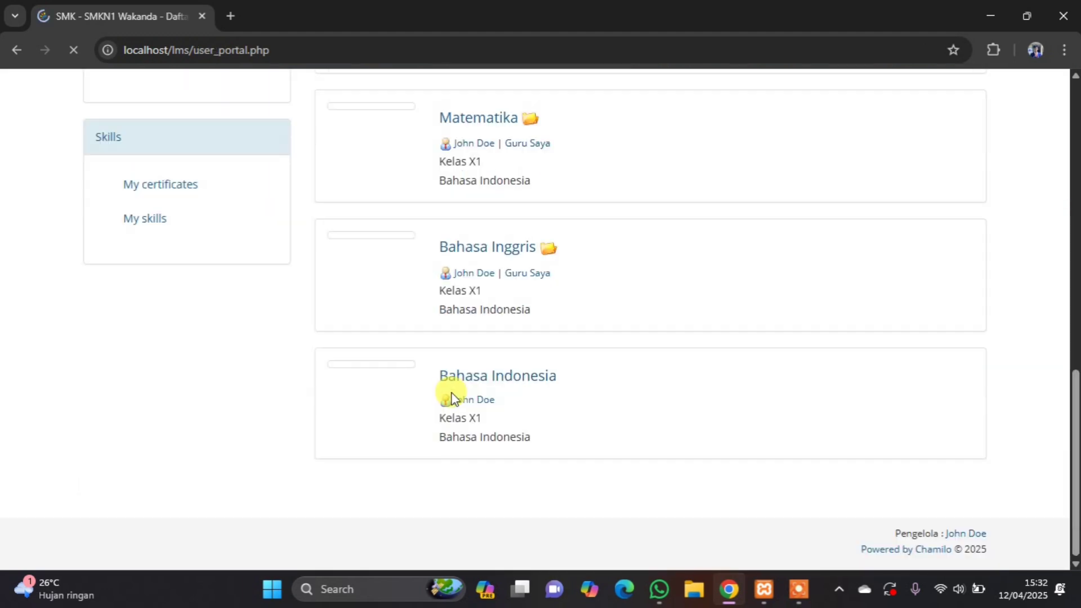
scroll(471, 398, up, 9)
scroll(464, 402, down, 6)
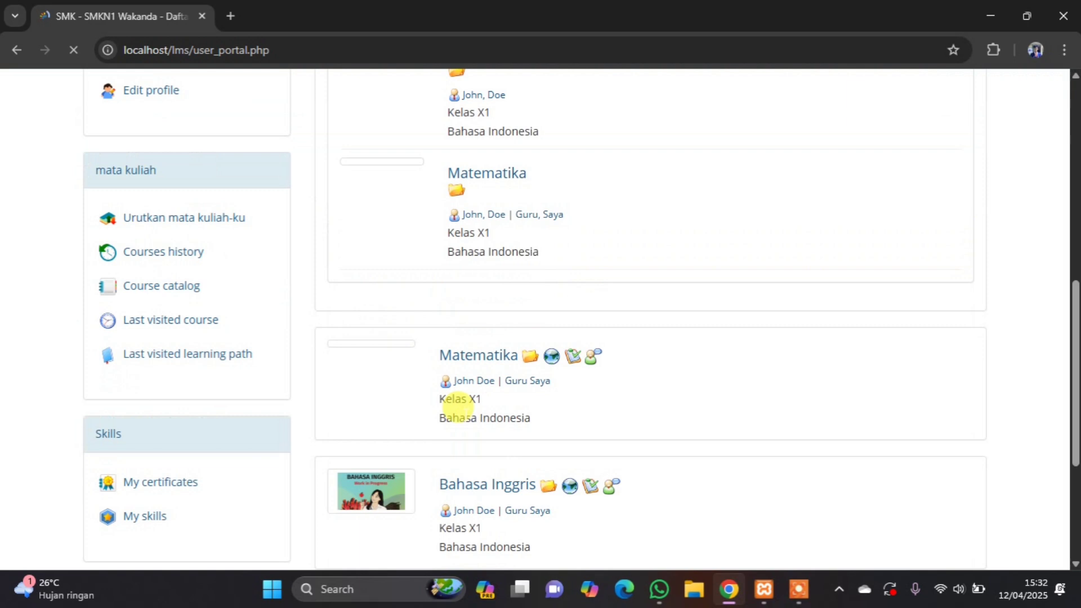
scroll(457, 405, down, 2)
scroll(458, 414, up, 9)
scroll(471, 403, down, 2)
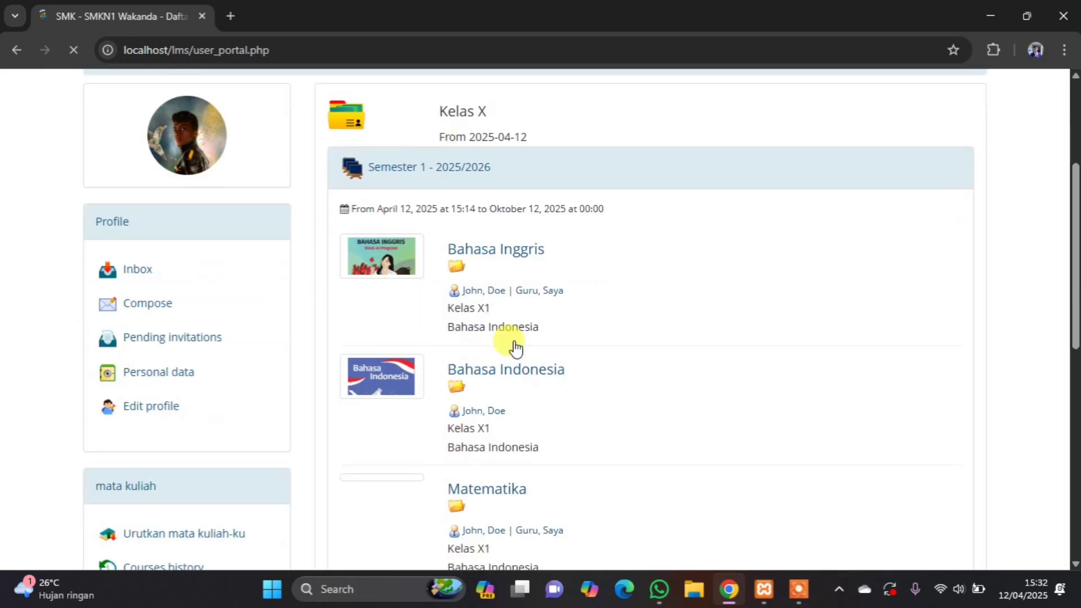
scroll(490, 338, up, 2)
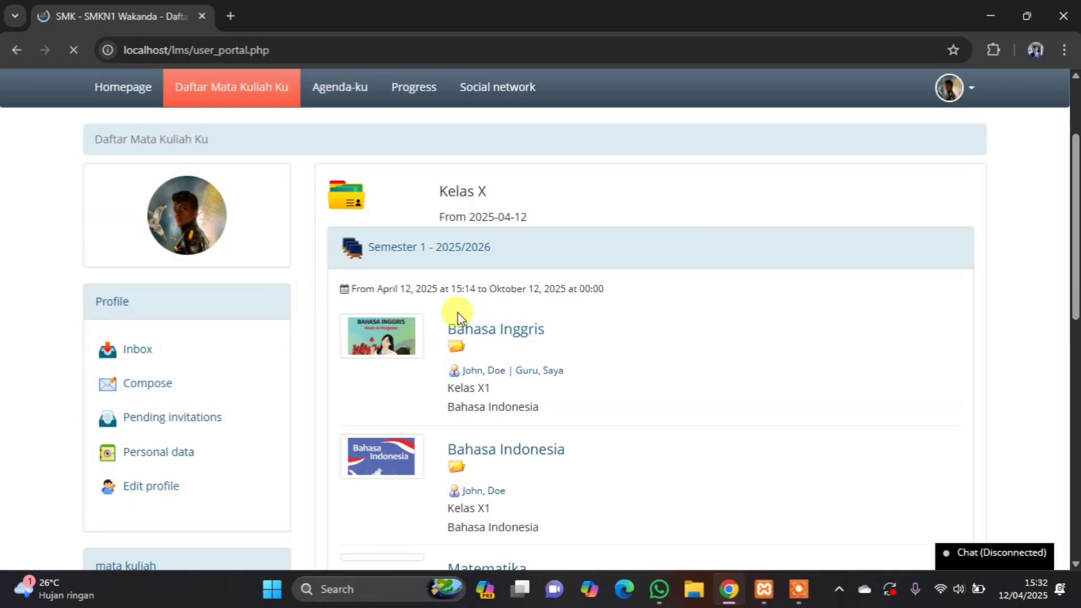
scroll(459, 354, down, 2)
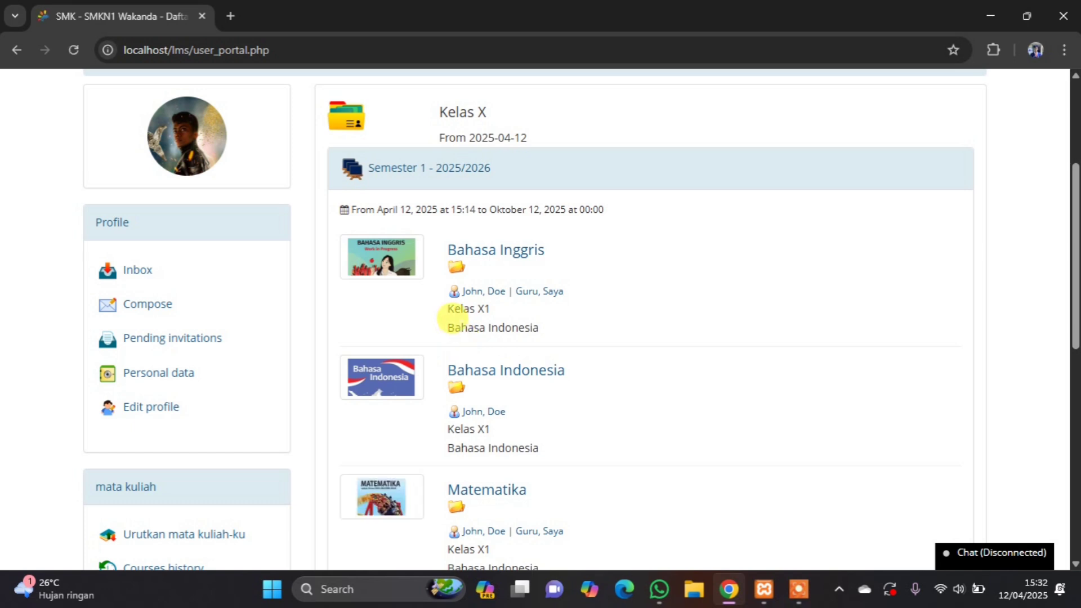
scroll(453, 262, down, 1)
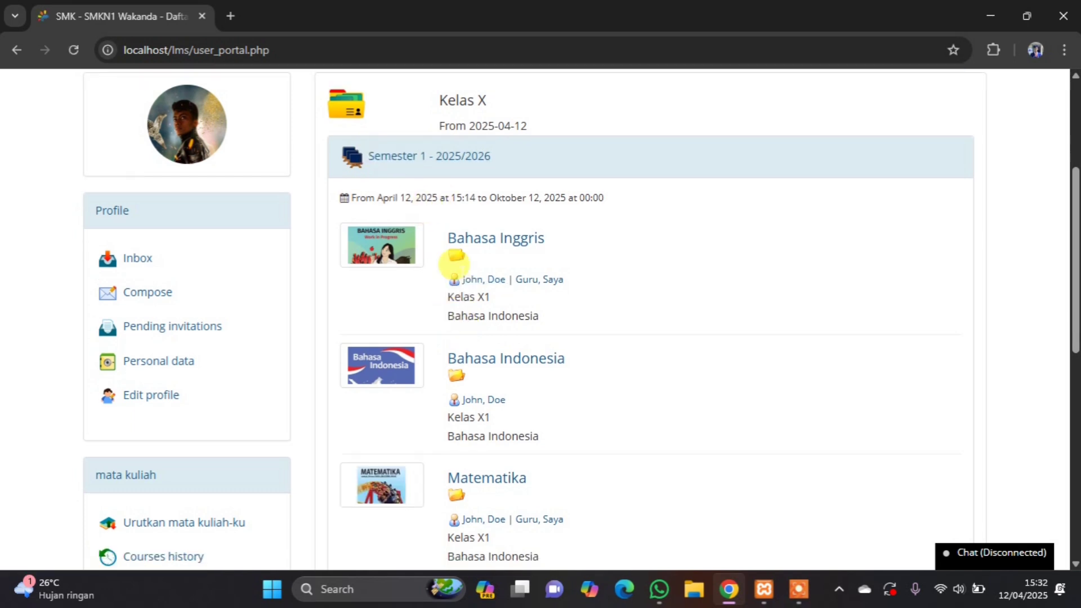
scroll(454, 263, down, 5)
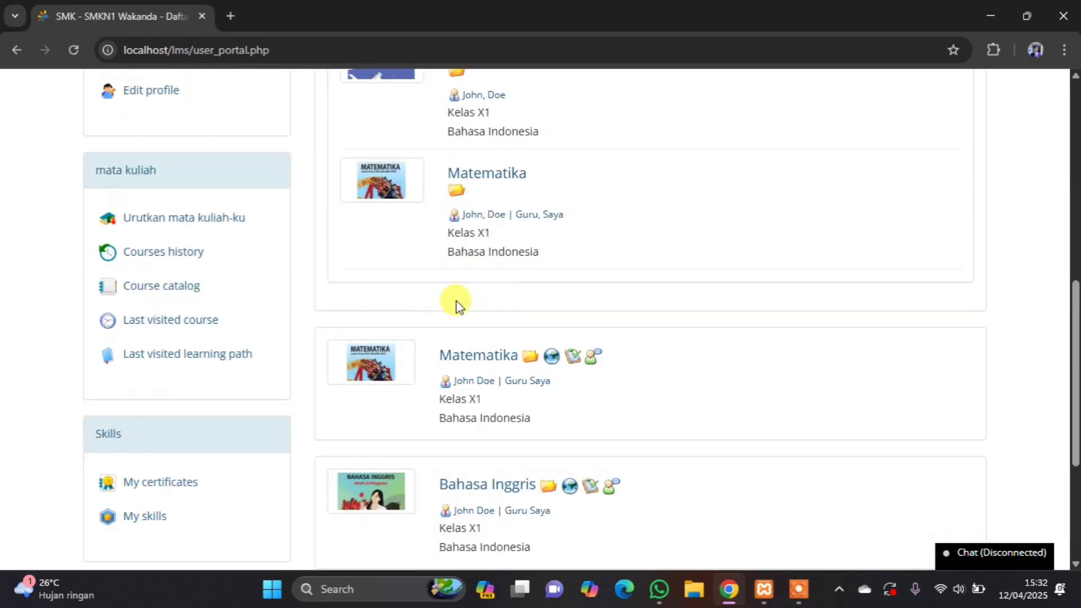
scroll(437, 299, up, 3)
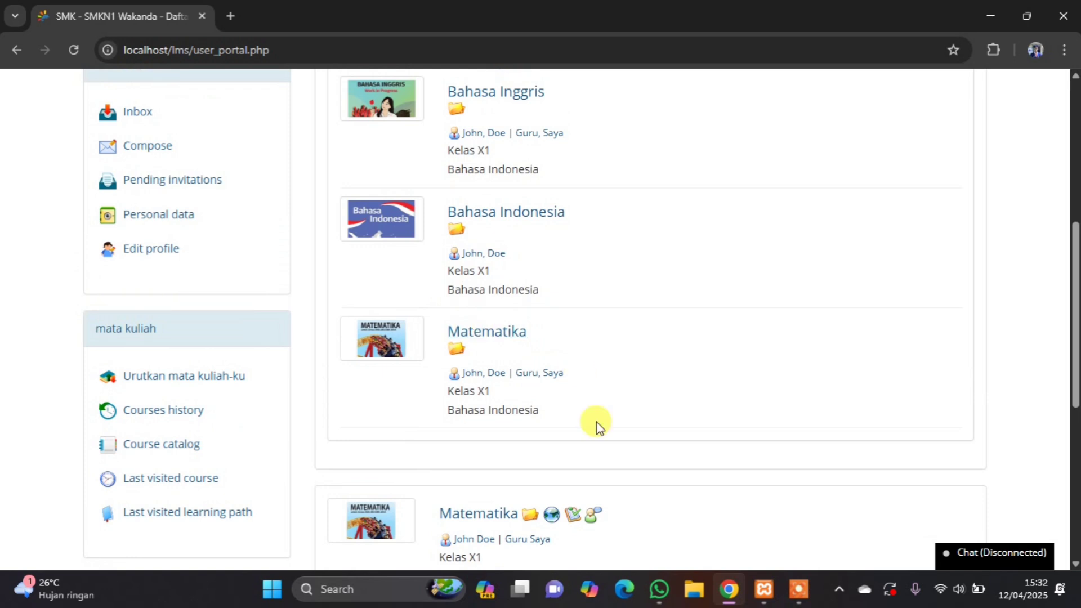
Open the standalone Matematika course outside the session and return to the course list.
scroll(596, 421, down, 3)
click(467, 356)
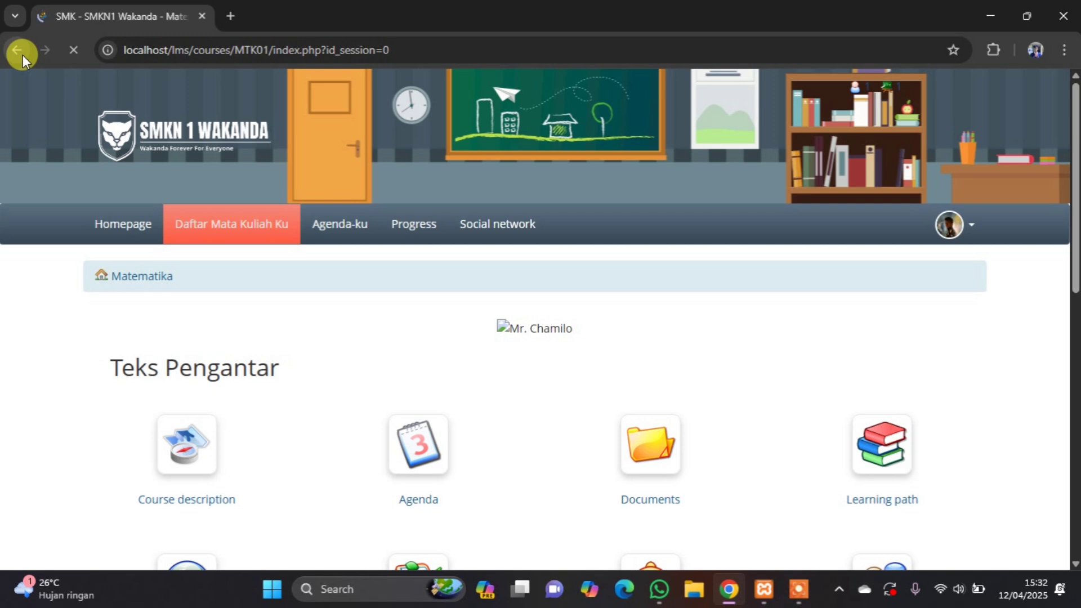
click(17, 50)
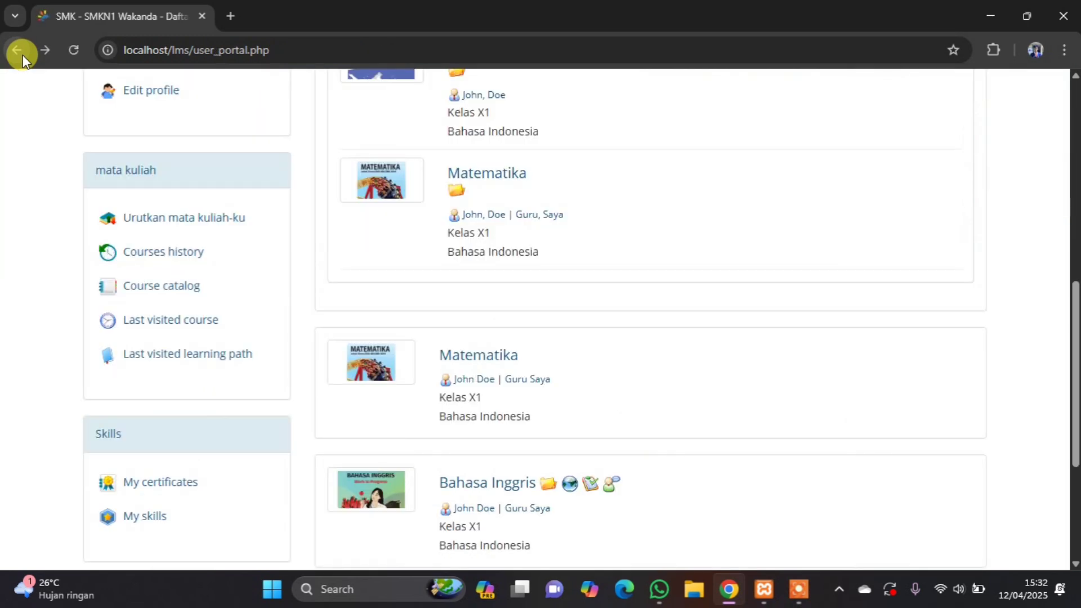
Check the Kelas X category heading and the session courses grouped beneath it in the student's list.
scroll(591, 309, up, 4)
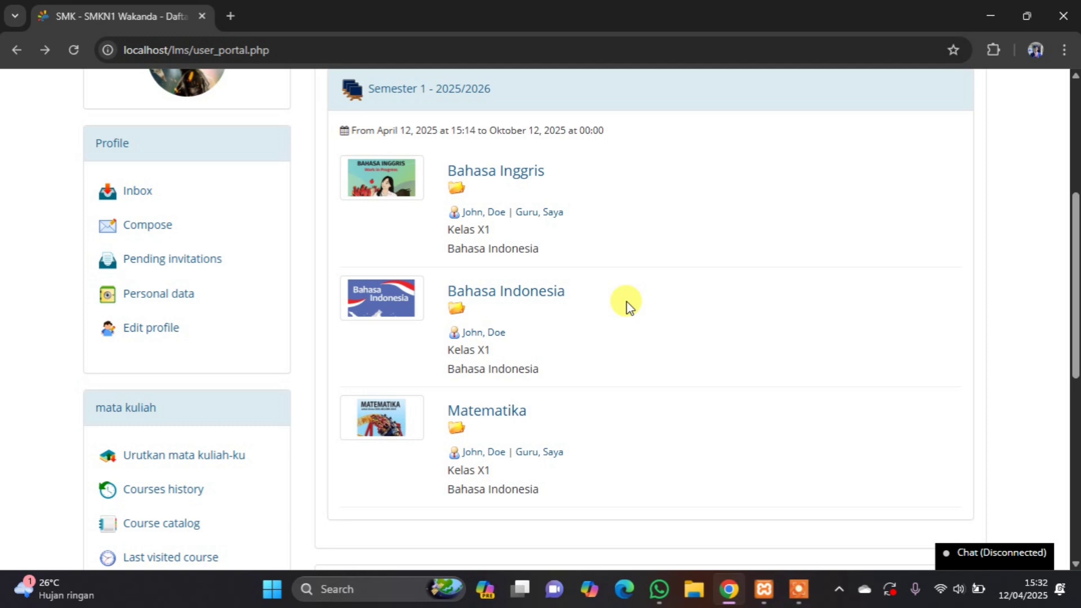
scroll(566, 223, up, 1)
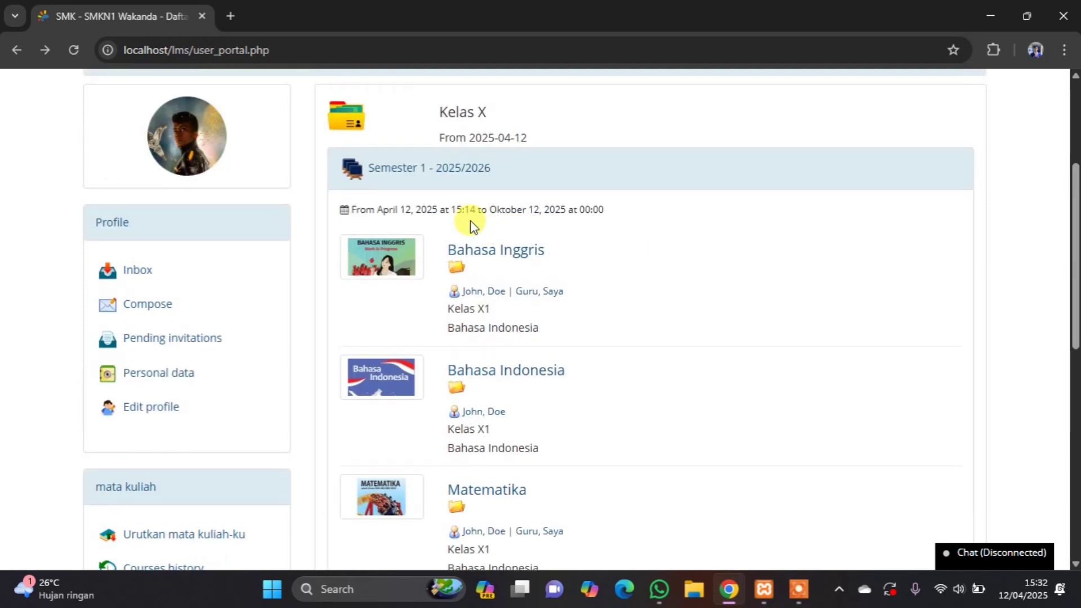
scroll(469, 226, up, 2)
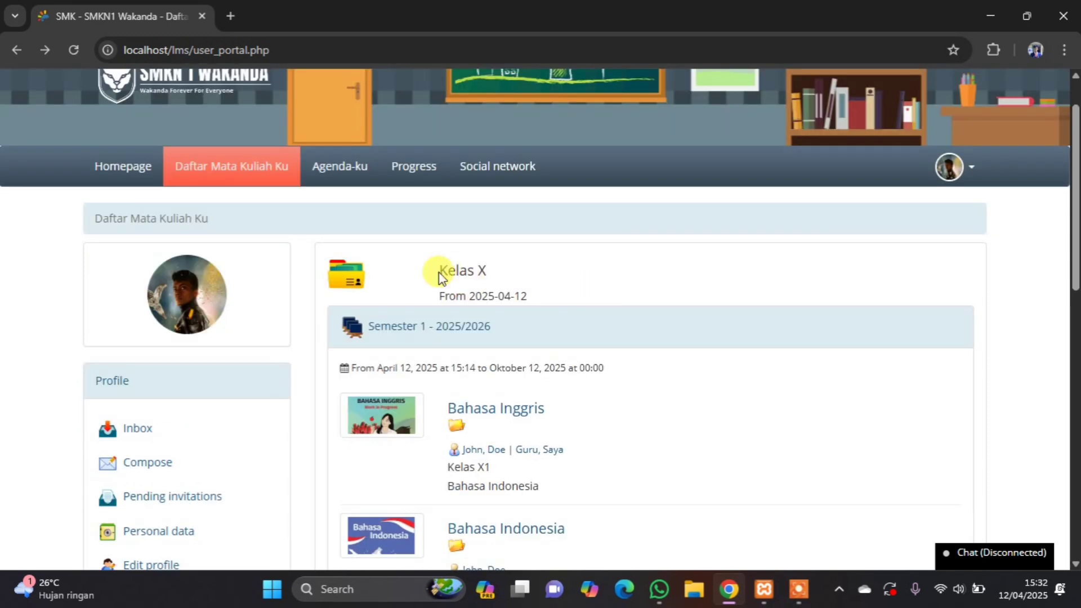
drag(438, 271, 495, 273)
click(562, 284)
Open the Matematika course within "Semester 1 - 2025/2026" and look over its course homepage and tools.
scroll(546, 293, down, 2)
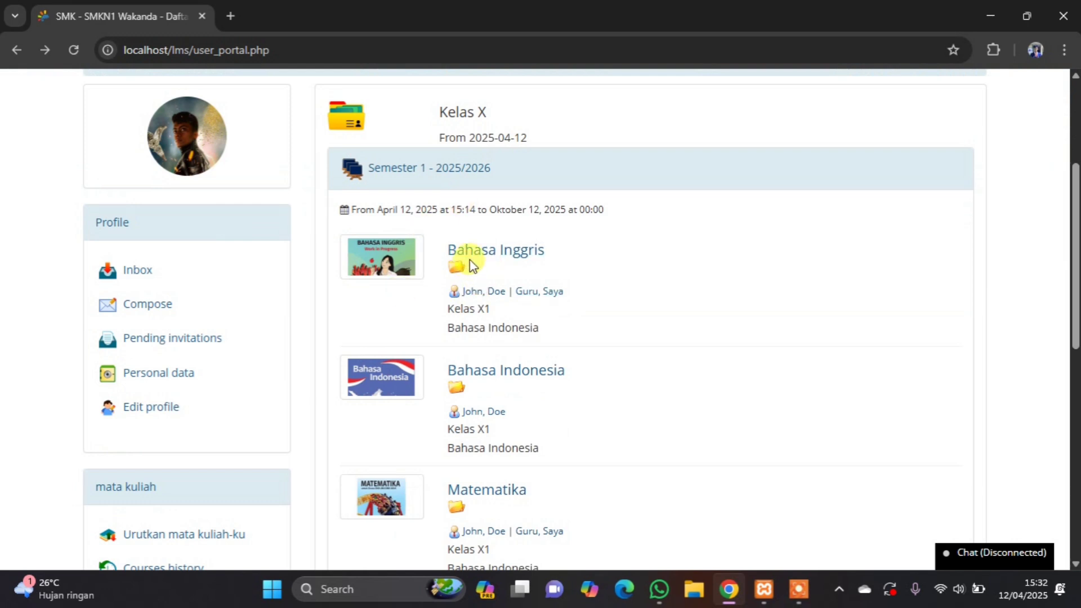
scroll(476, 260, down, 3)
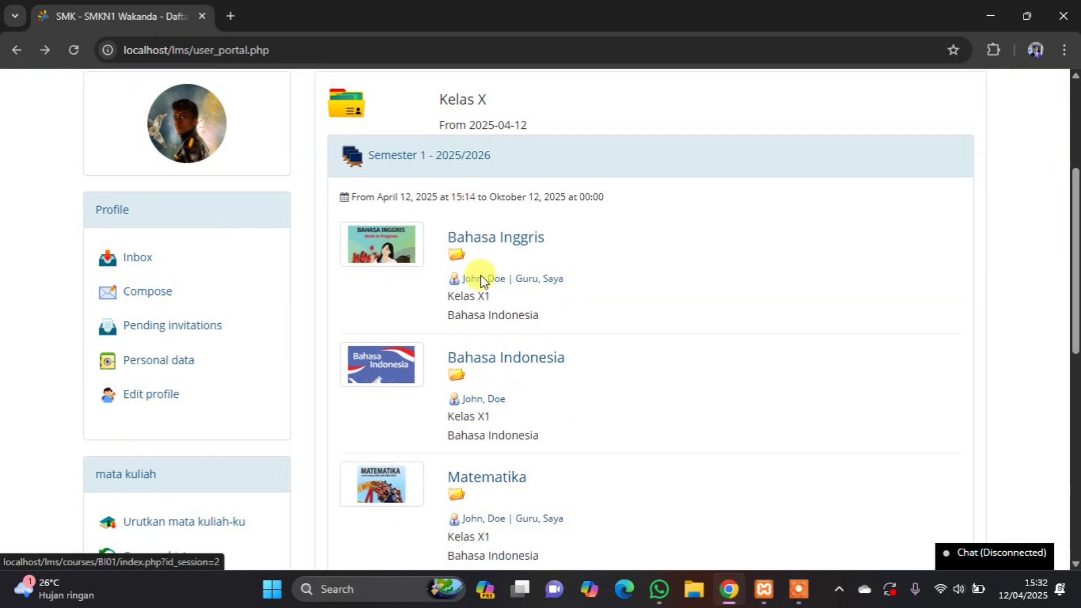
click(466, 254)
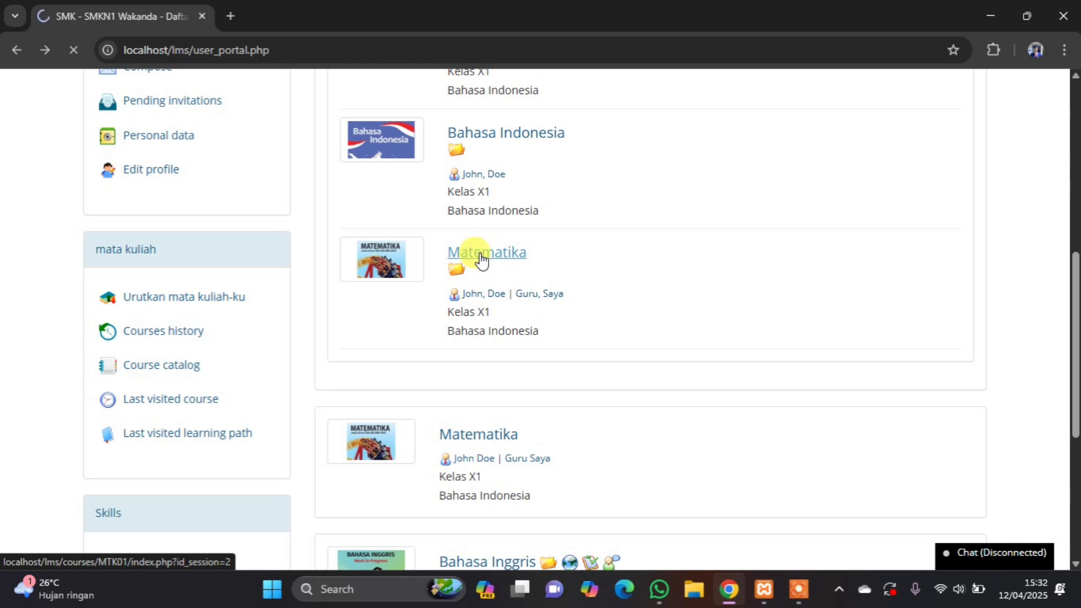
scroll(390, 294, down, 1)
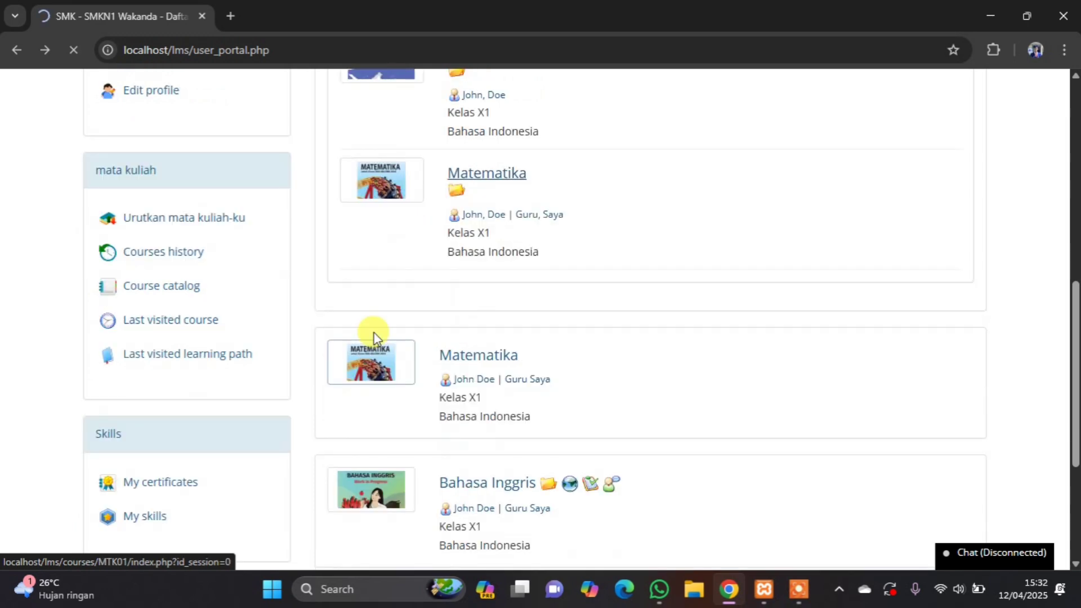
scroll(474, 333, up, 2)
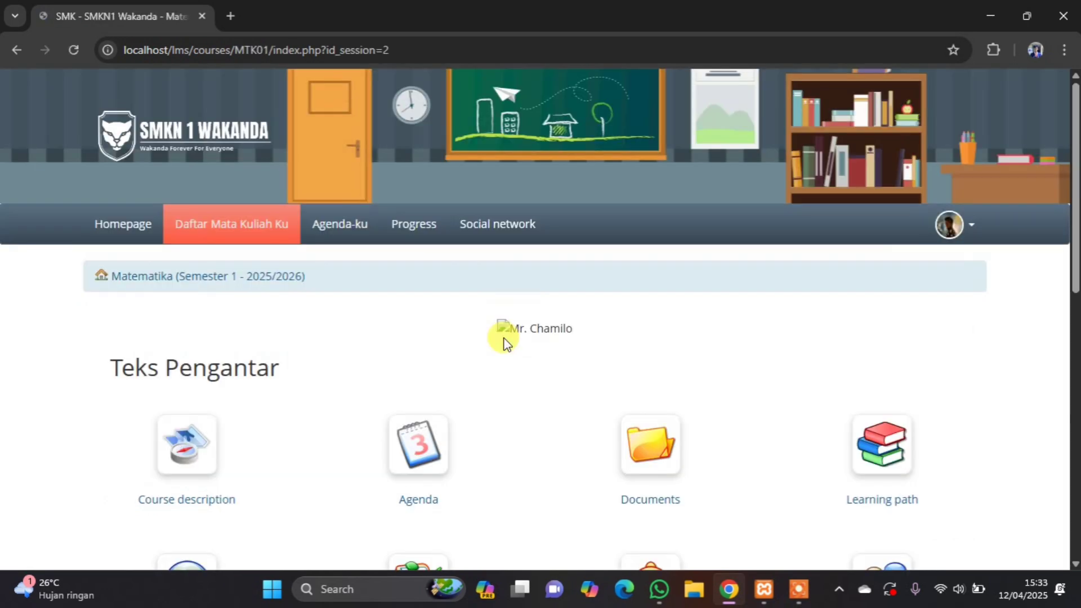
scroll(524, 334, down, 10)
scroll(529, 337, up, 10)
scroll(522, 360, down, 4)
scroll(321, 251, up, 4)
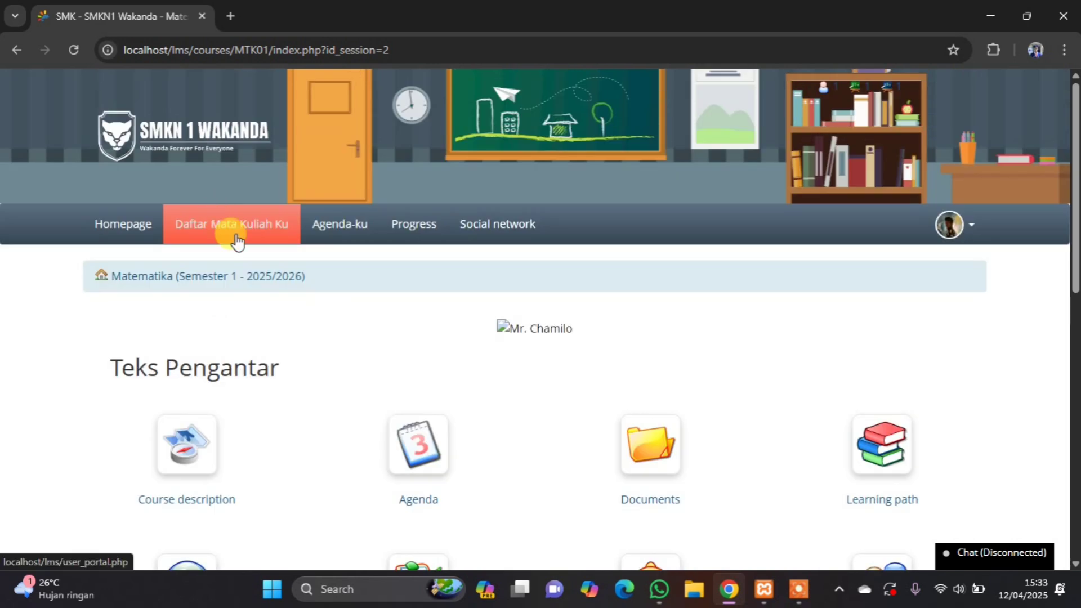
Return to the student's course list (Daftar Mata Kuliah Ku) and review the Kelas X category with its semester session.
click(235, 224)
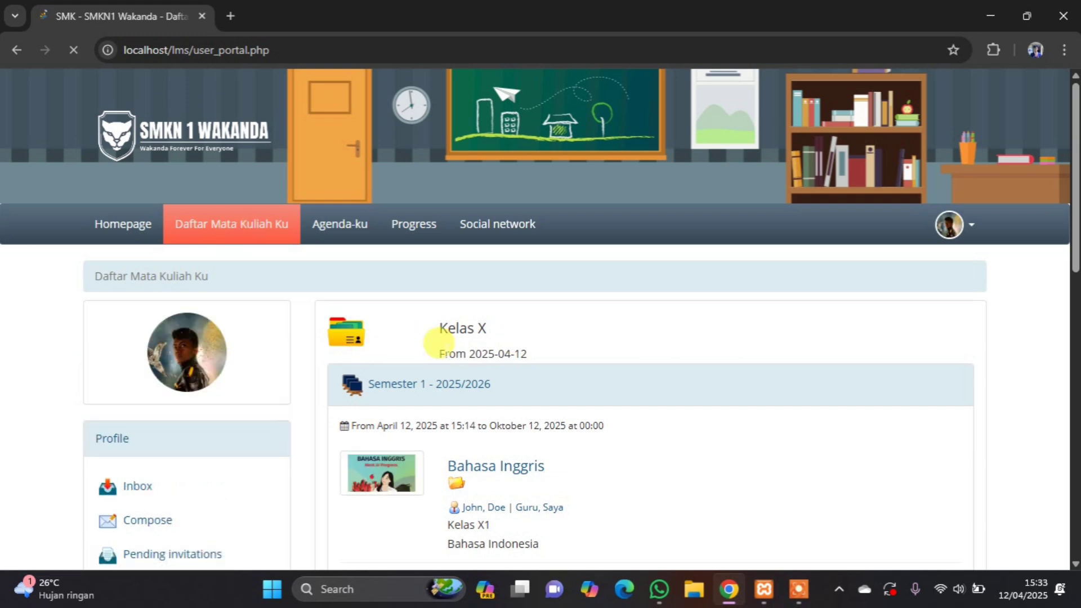
scroll(439, 343, down, 3)
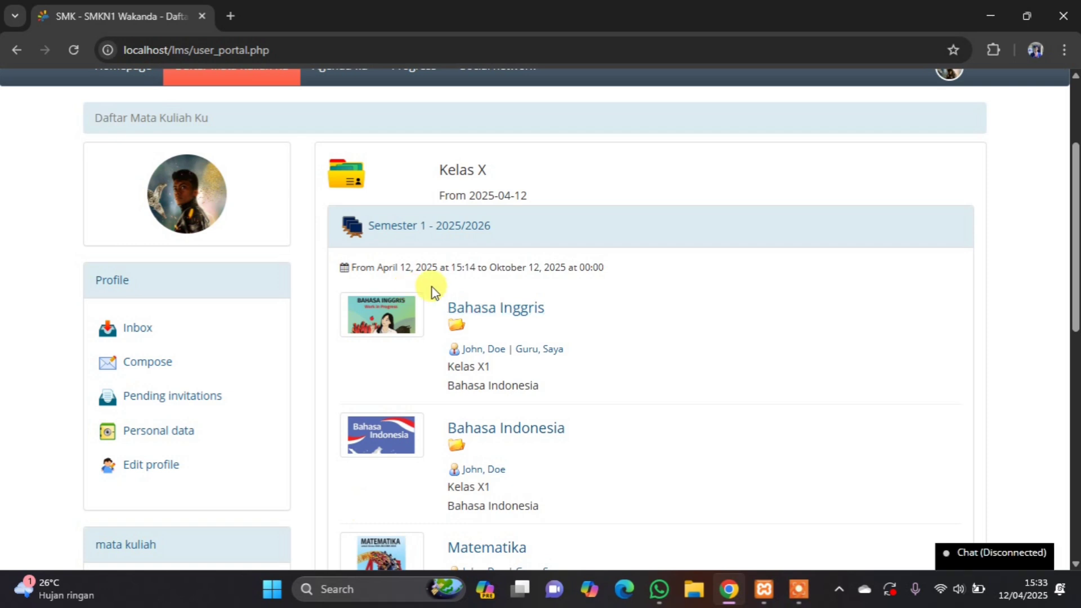
scroll(415, 360, up, 3)
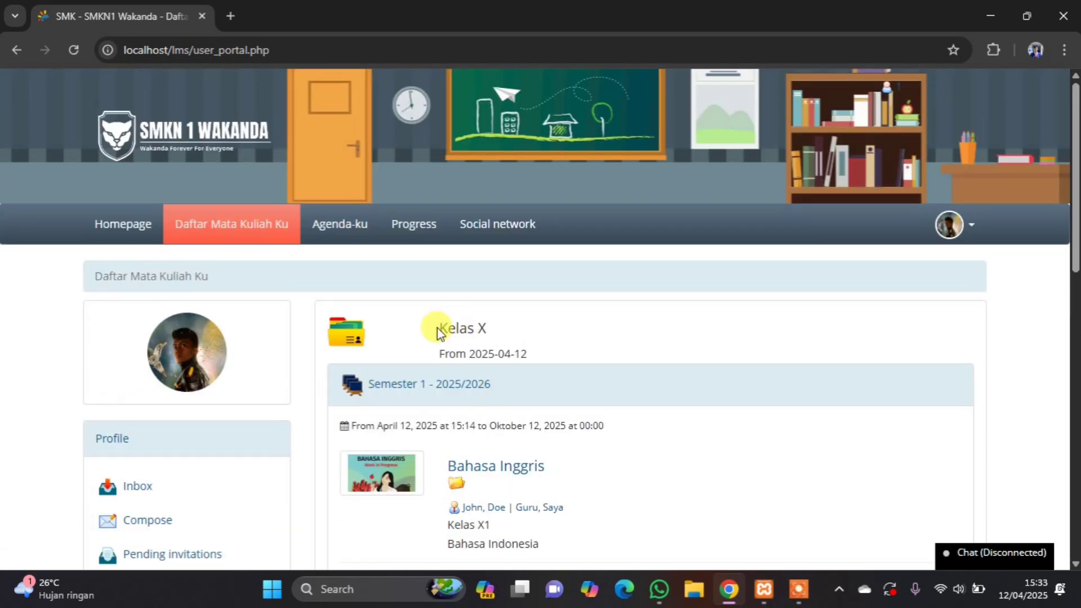
drag(434, 327, 492, 331)
click(522, 385)
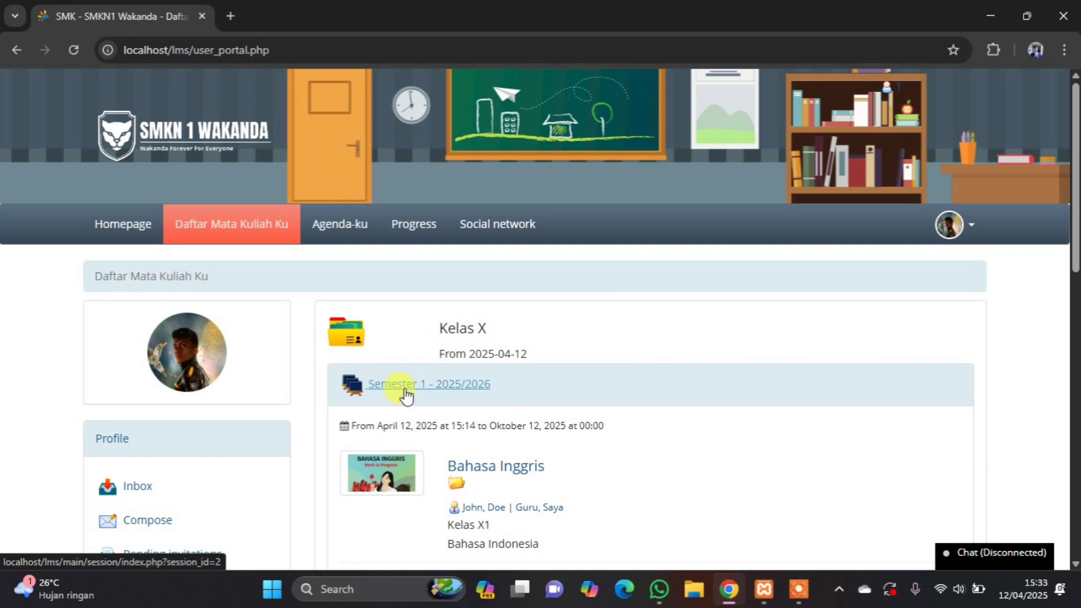
Open the overview page of the session "Semester 1 - 2025/2026" and go on to the social network page.
click(430, 387)
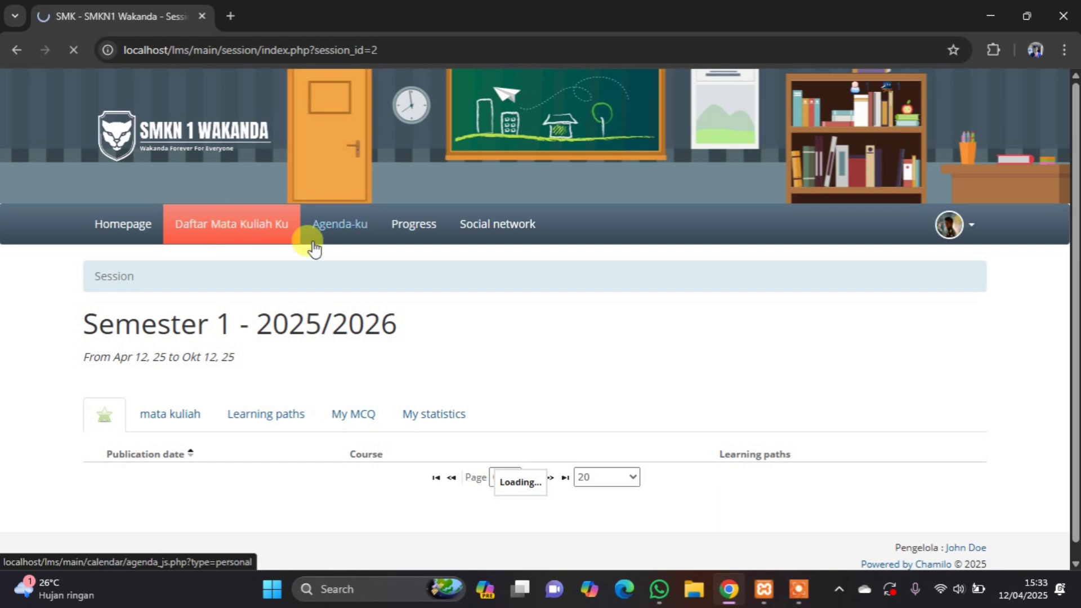
click(490, 232)
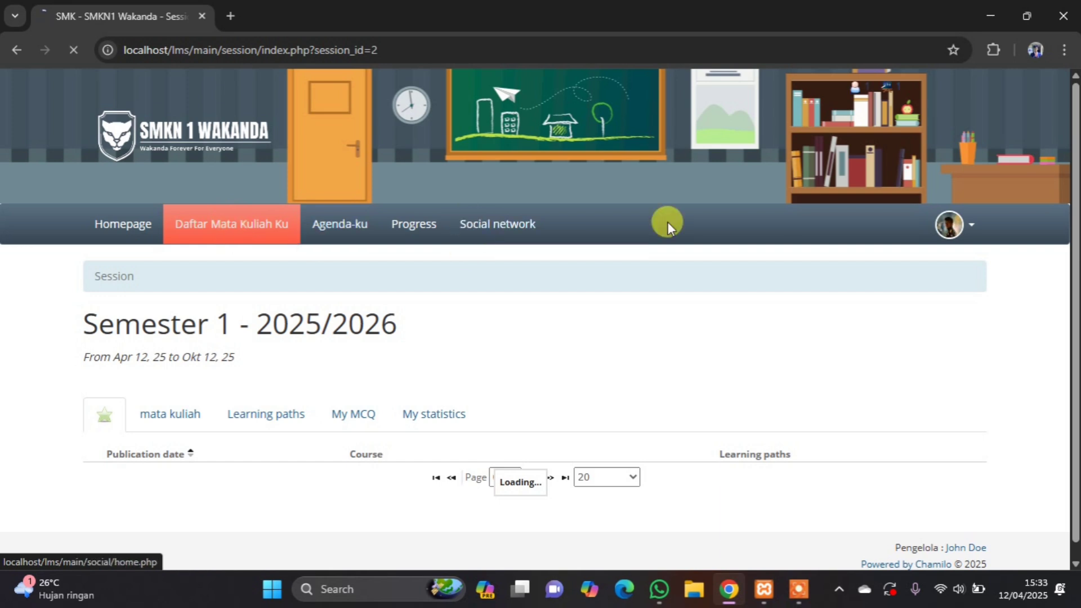
Log out of the student account, log in as admin with the saved credentials and dismiss the saved-password warning.
click(972, 230)
click(905, 257)
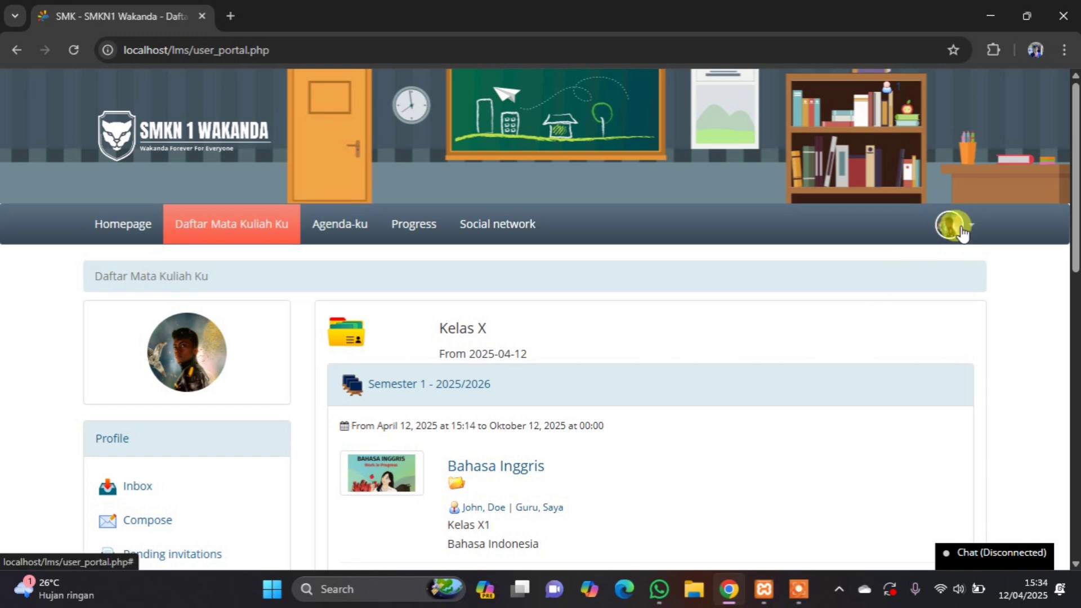
click(951, 226)
click(830, 424)
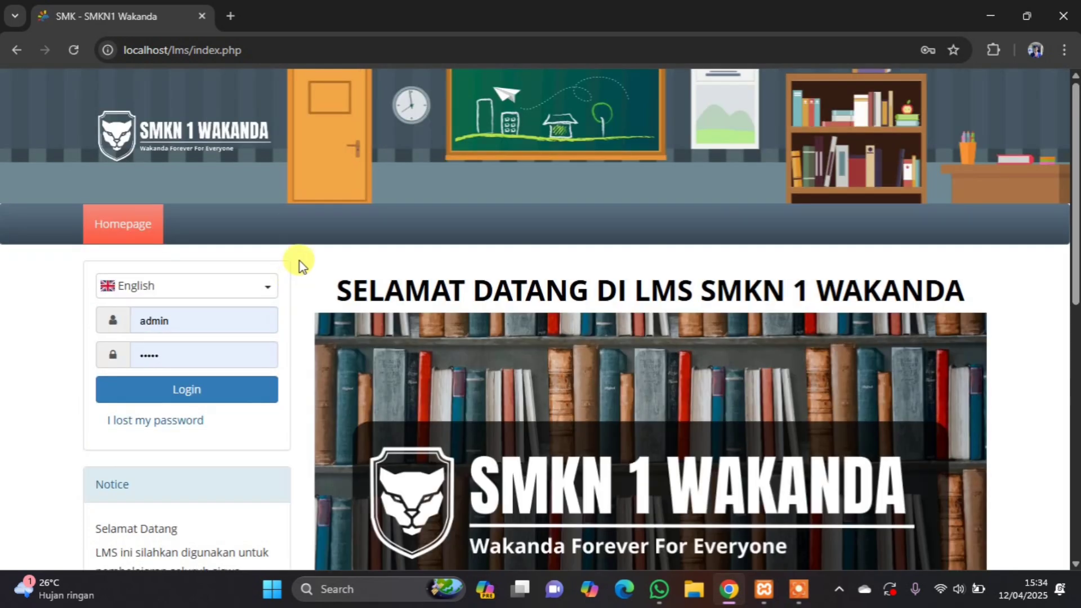
click(226, 391)
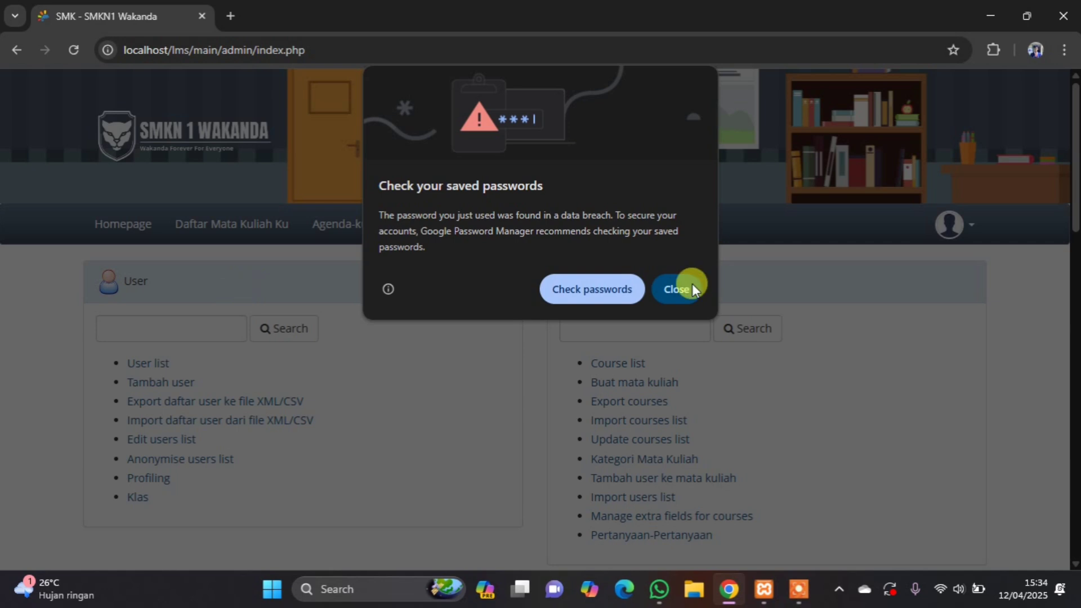
click(691, 283)
Open the administrator's course list (Daftar Mata Kuliah Ku) and review the courses under Kelas X, "Semester 1 - 2025/2026".
click(218, 225)
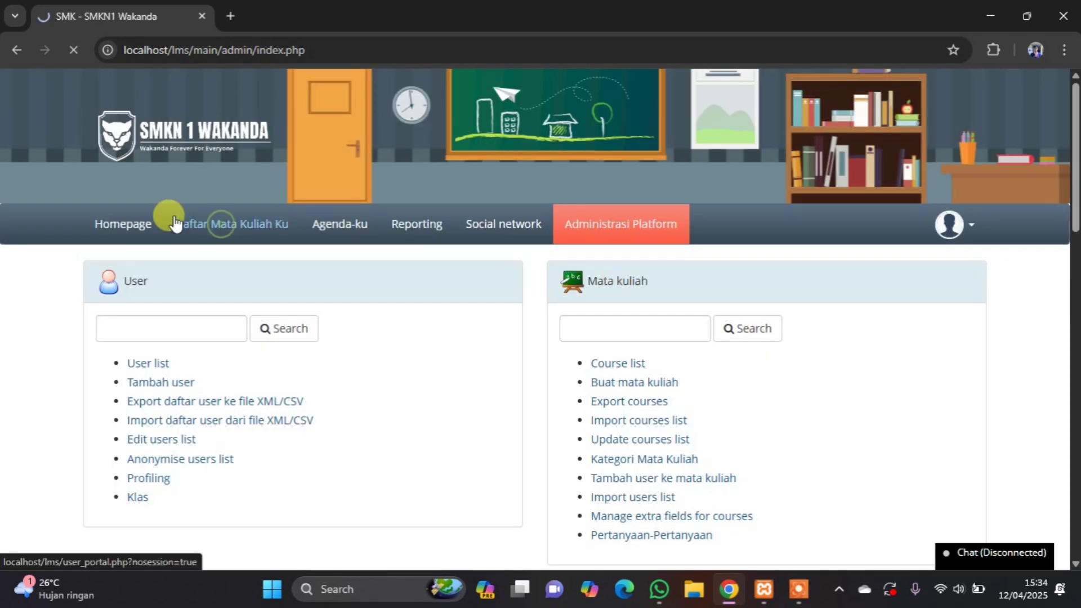
scroll(206, 345, down, 1)
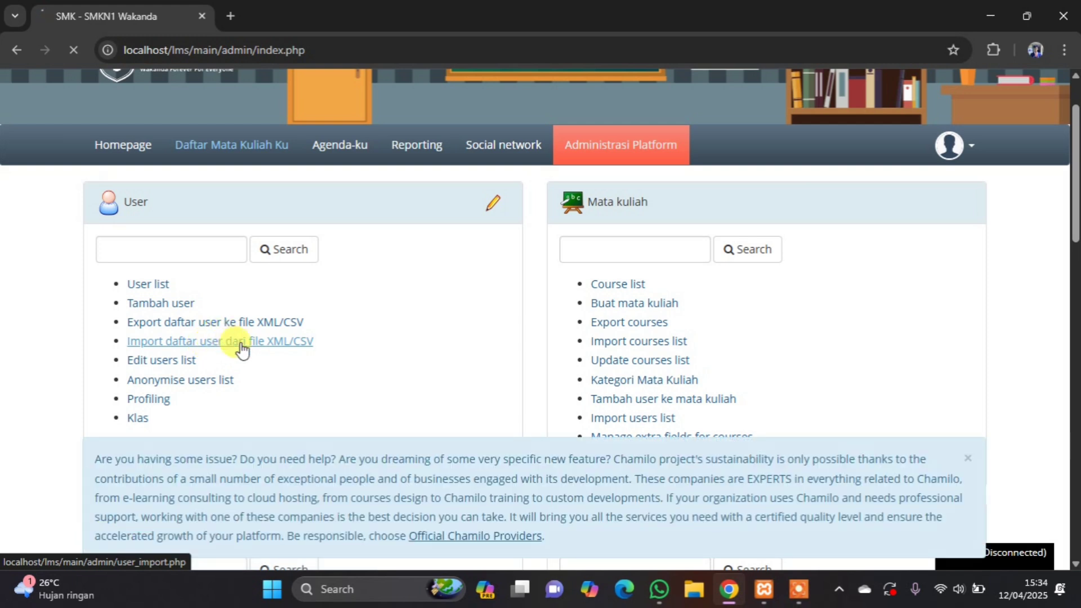
scroll(242, 343, down, 2)
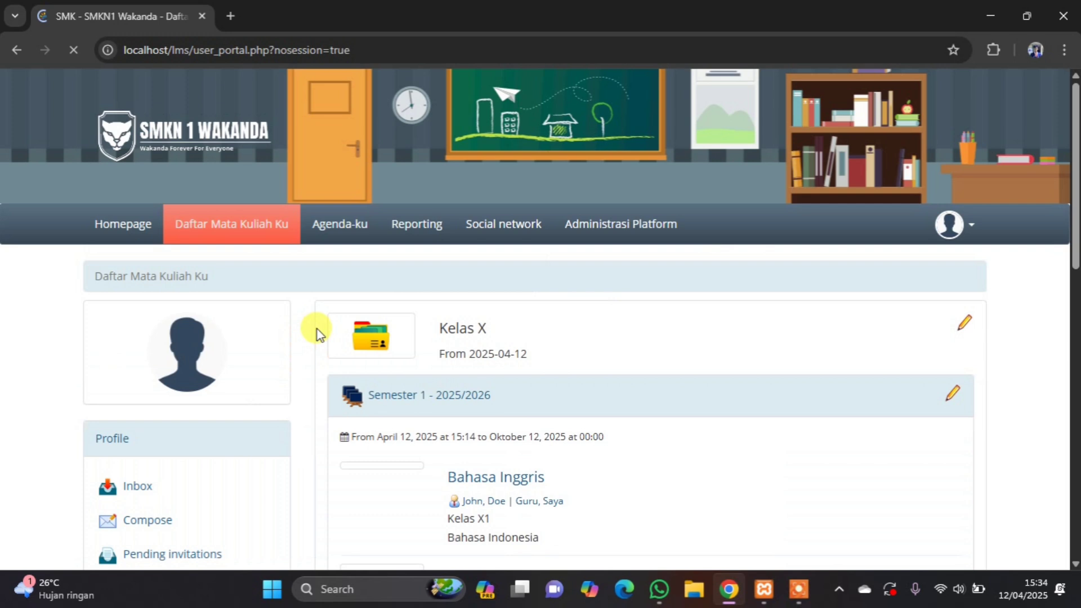
scroll(474, 326, down, 7)
scroll(473, 327, up, 2)
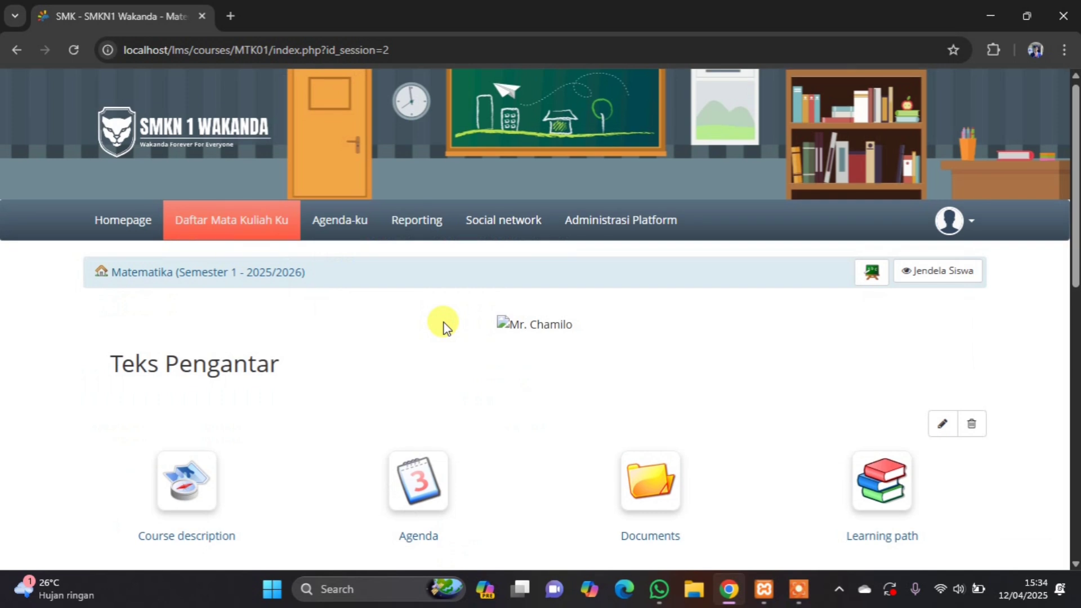
Look over the tools on the Matematika (Semester 1 - 2025/2026) course homepage in the administrator view.
scroll(540, 391, down, 4)
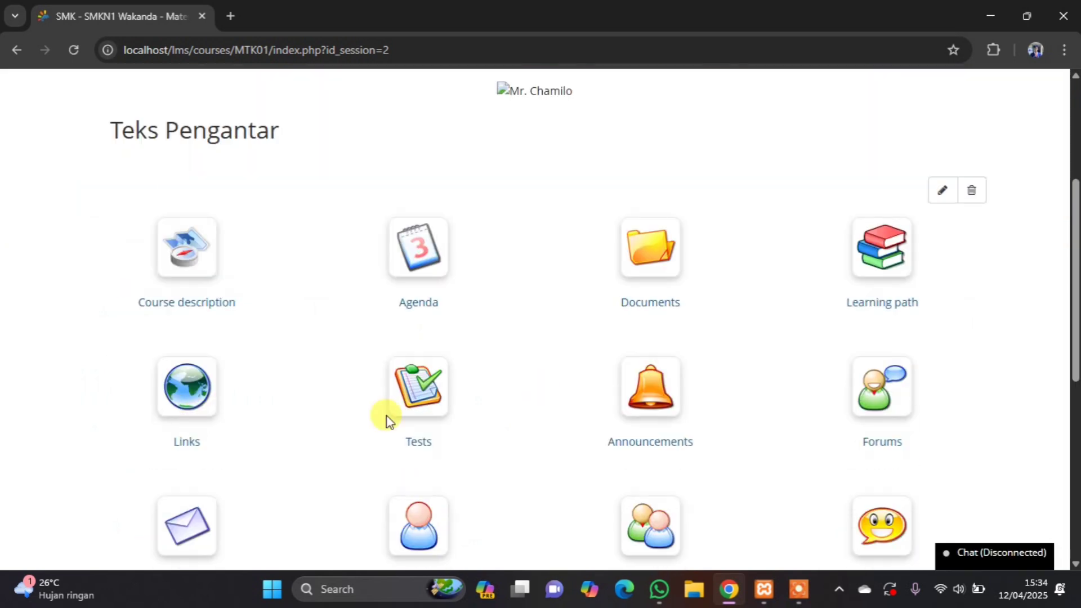
scroll(602, 420, down, 4)
scroll(489, 414, down, 1)
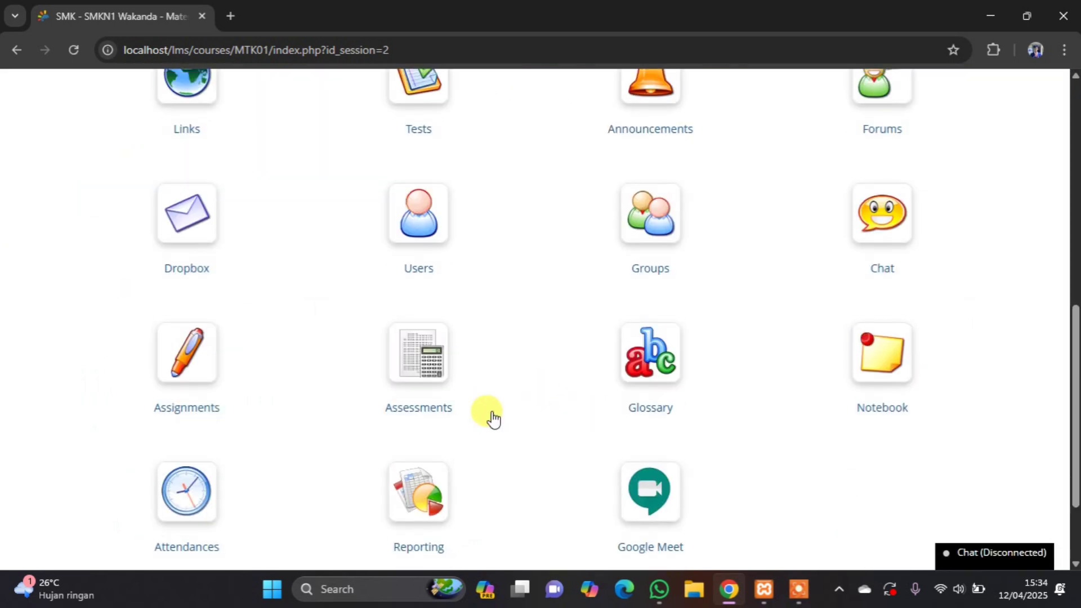
scroll(489, 415, up, 9)
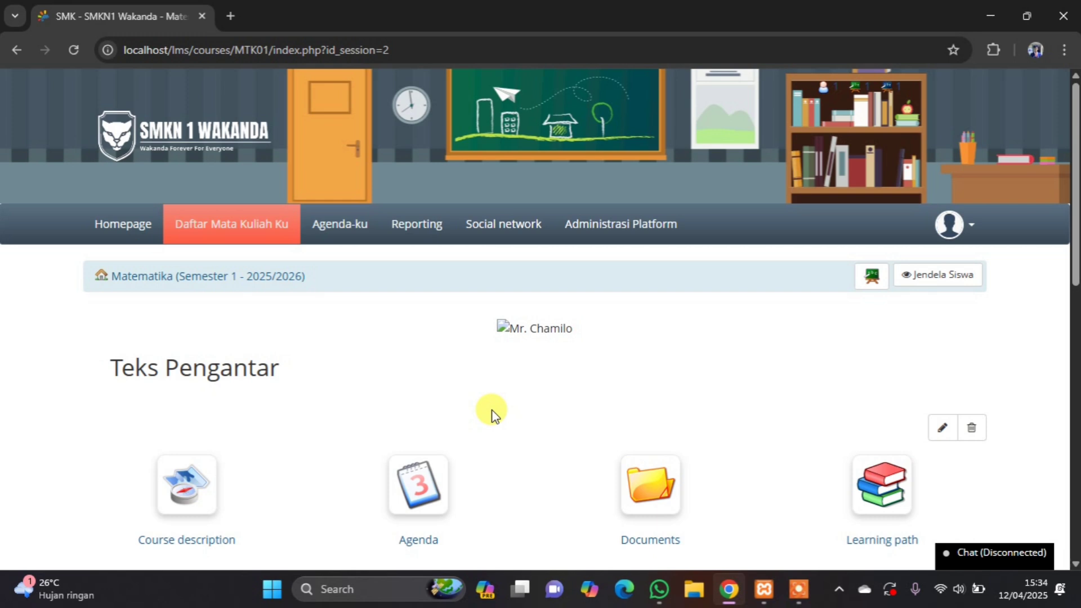